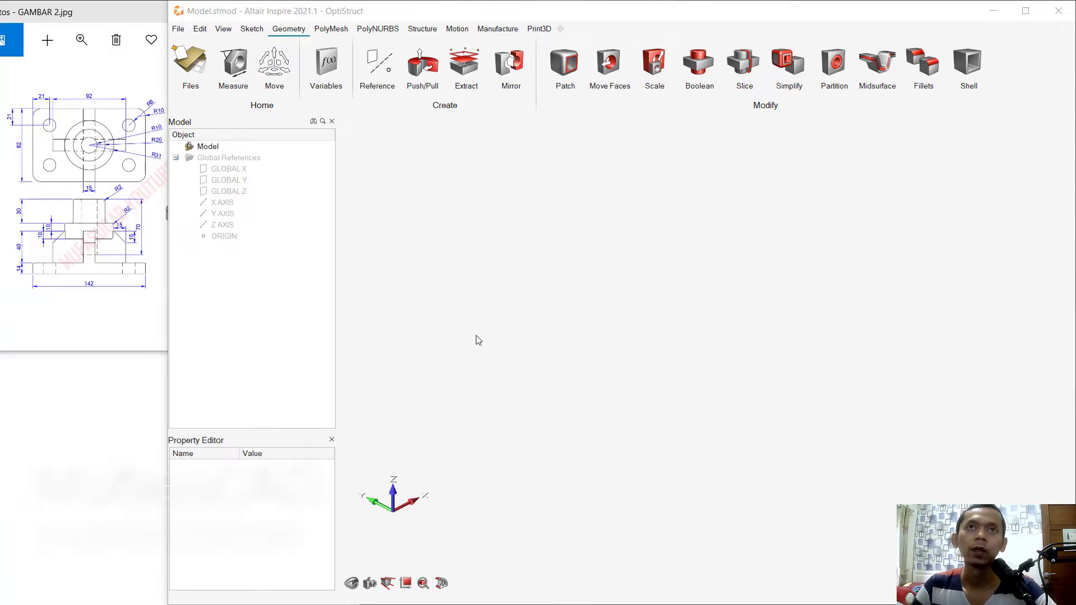
Switch to the Sketch ribbon tab to show the sketching tools
click(253, 29)
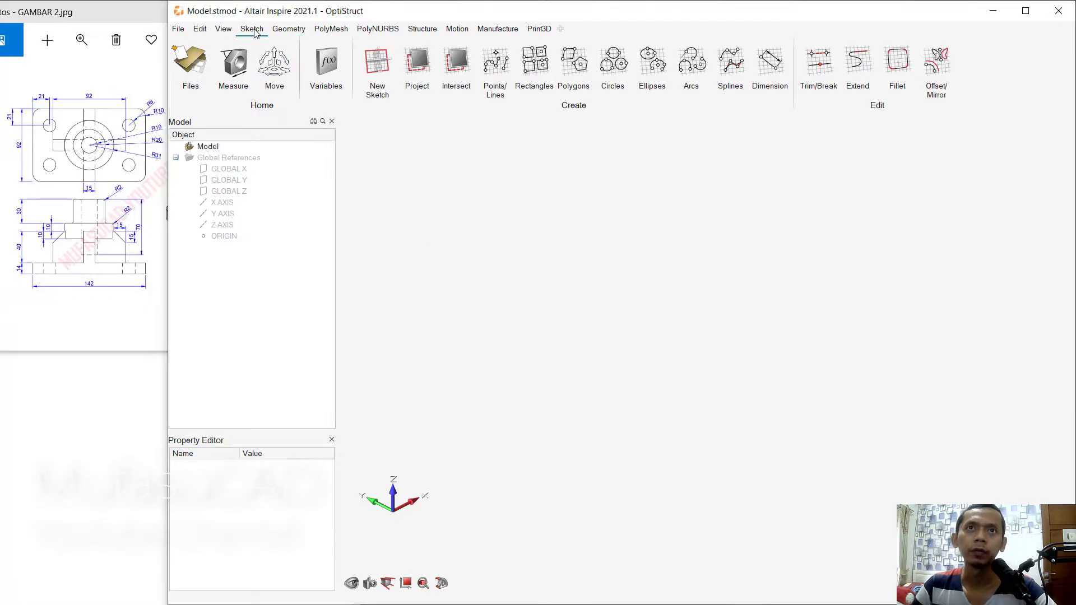
Start a sketch on the Global Z plane and draw a rectangle with one corner at the origin
click(377, 89)
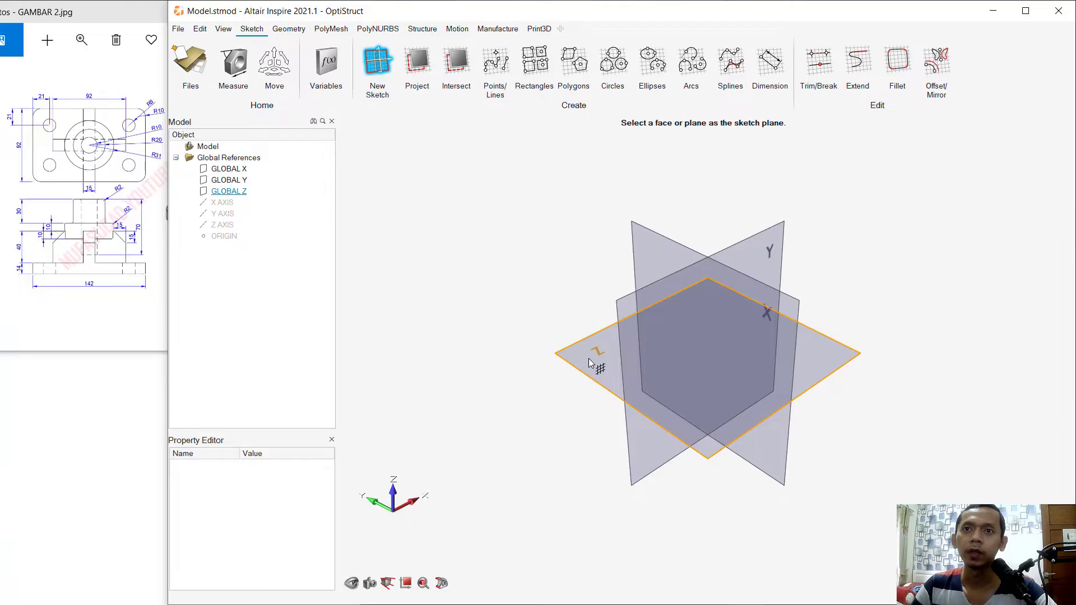
click(590, 360)
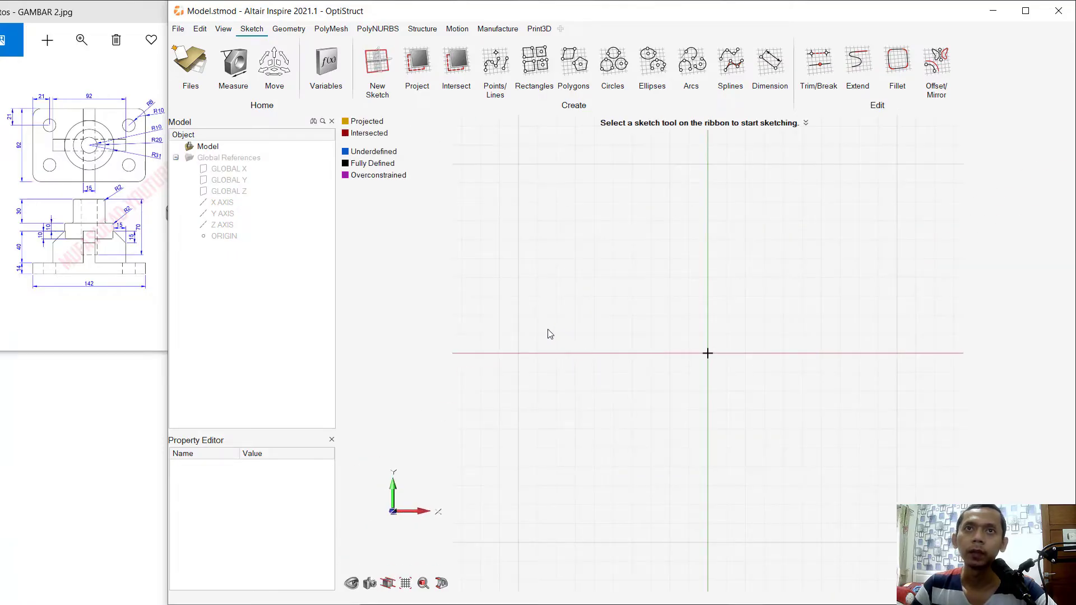
click(533, 88)
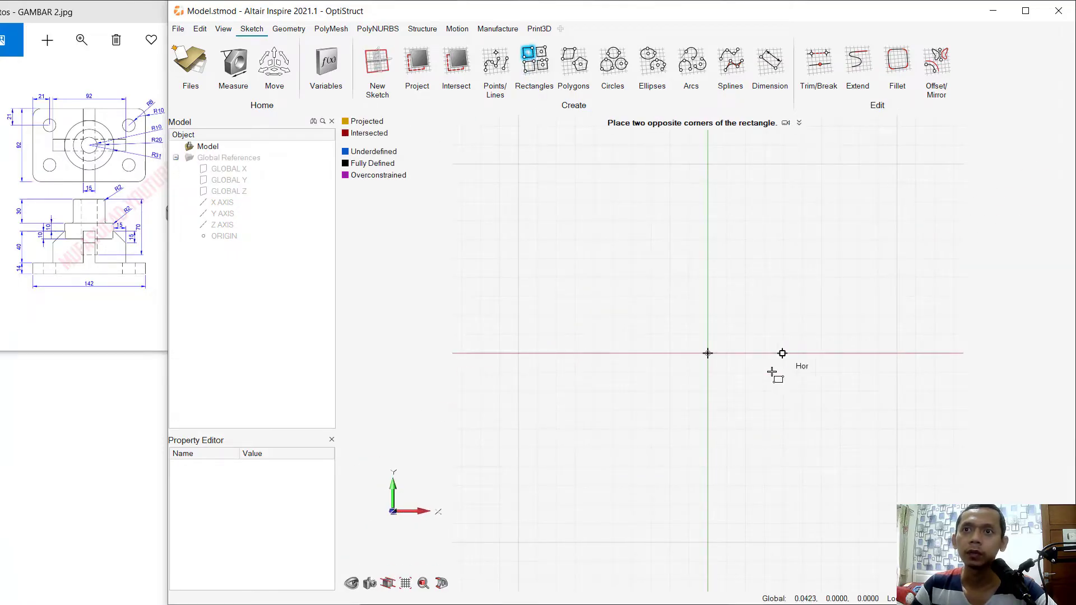
click(708, 354)
click(841, 278)
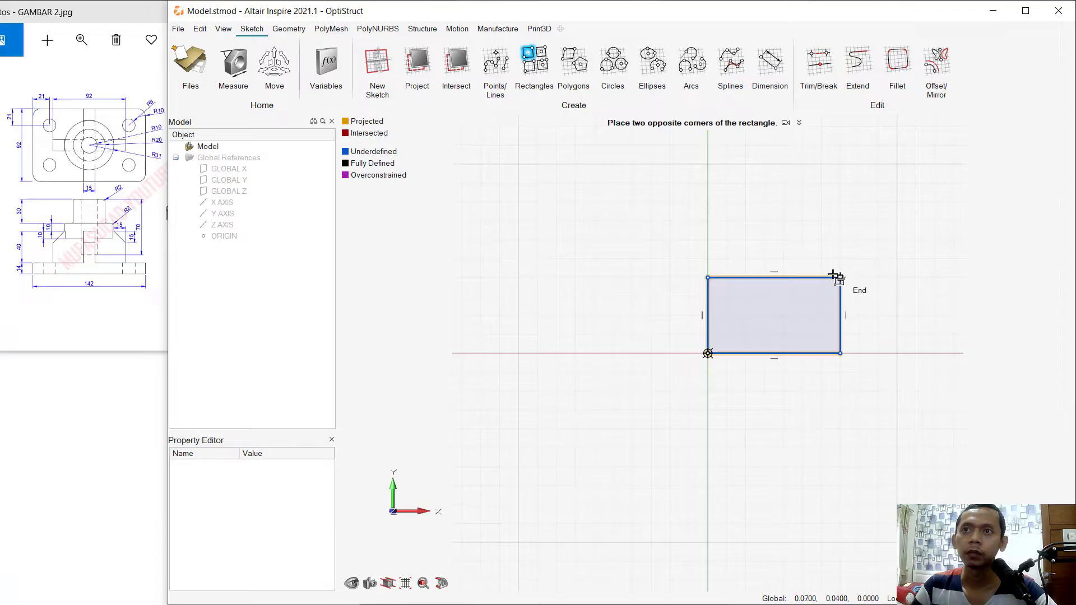
click(781, 195)
scroll(892, 278, up, 4)
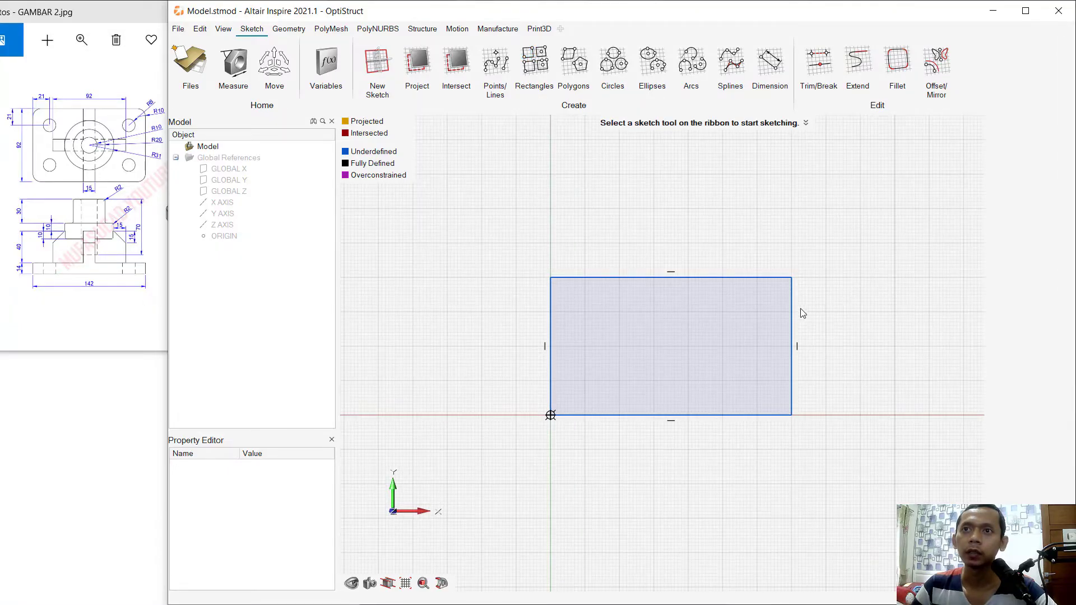
Dimension the rectangle's top edge to 0.142 m and left edge to 0.092 m, then recenter the view
click(758, 279)
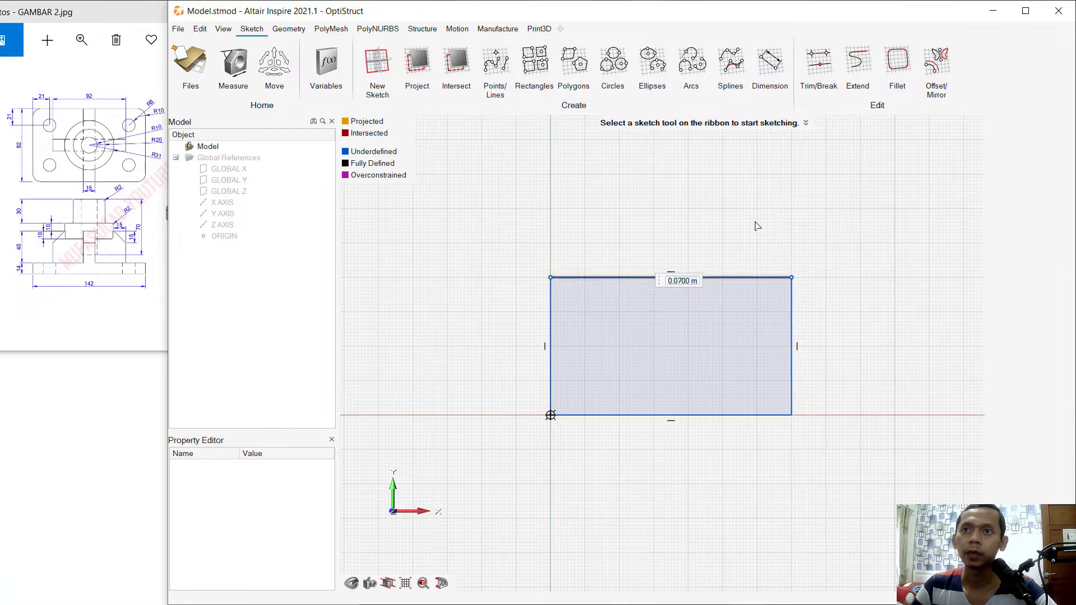
text(0.142)
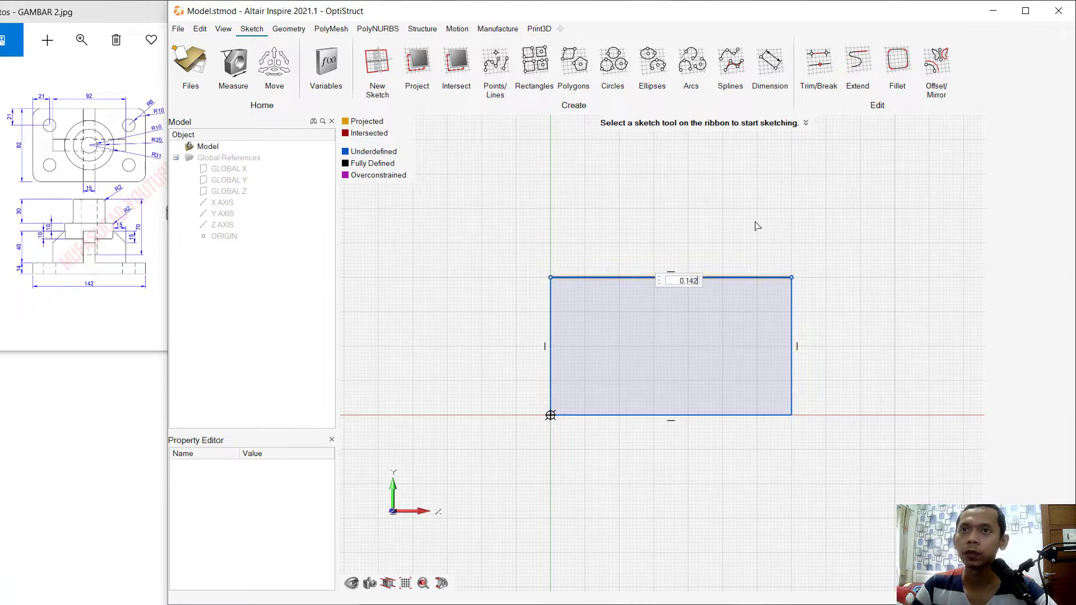
key(Return)
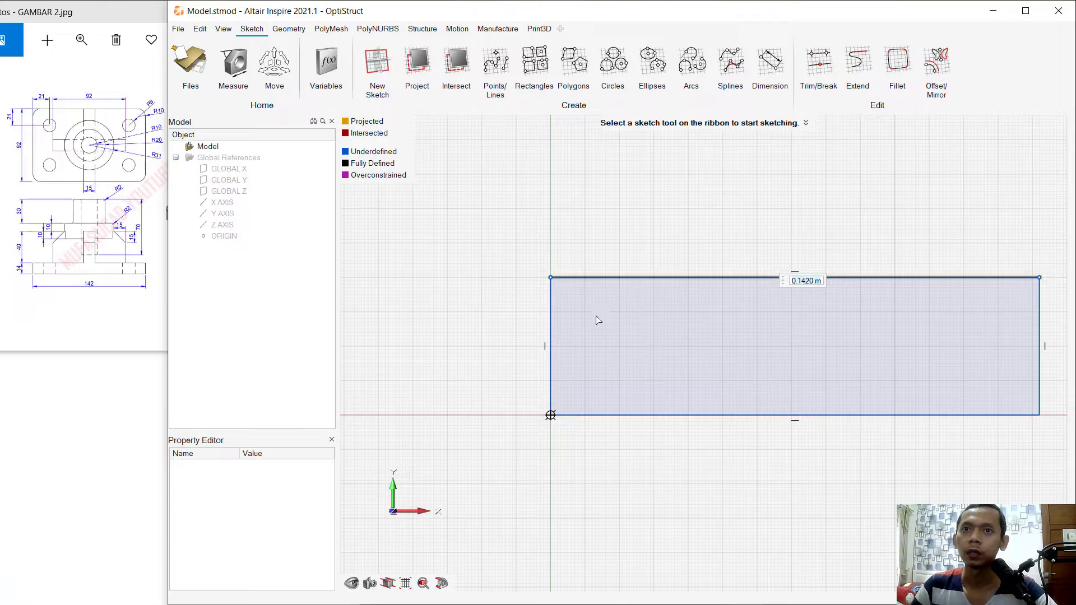
click(551, 334)
text(0)
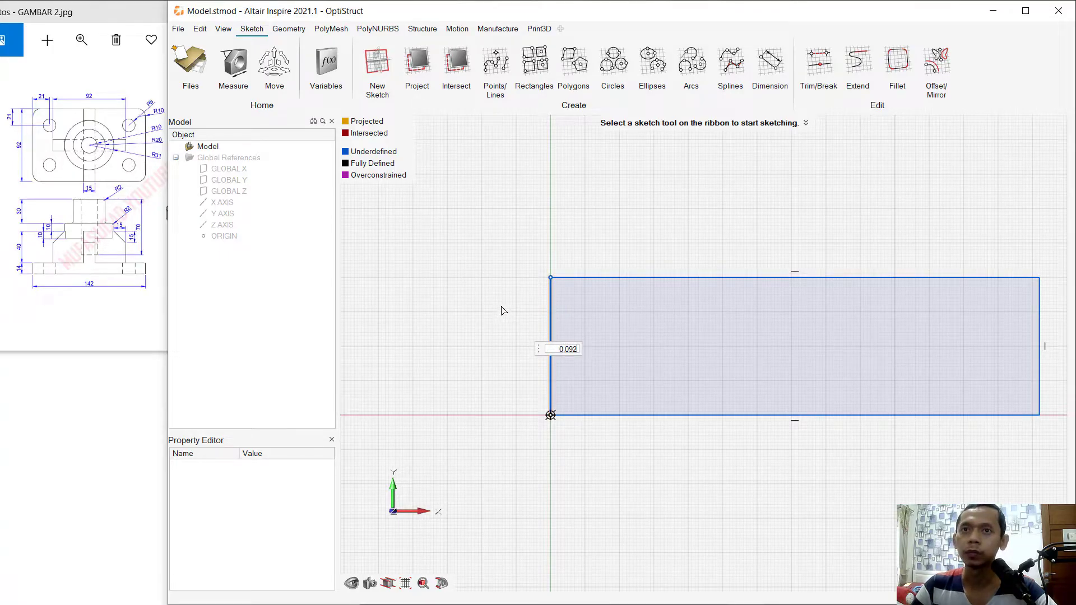
text(.092)
key(Return)
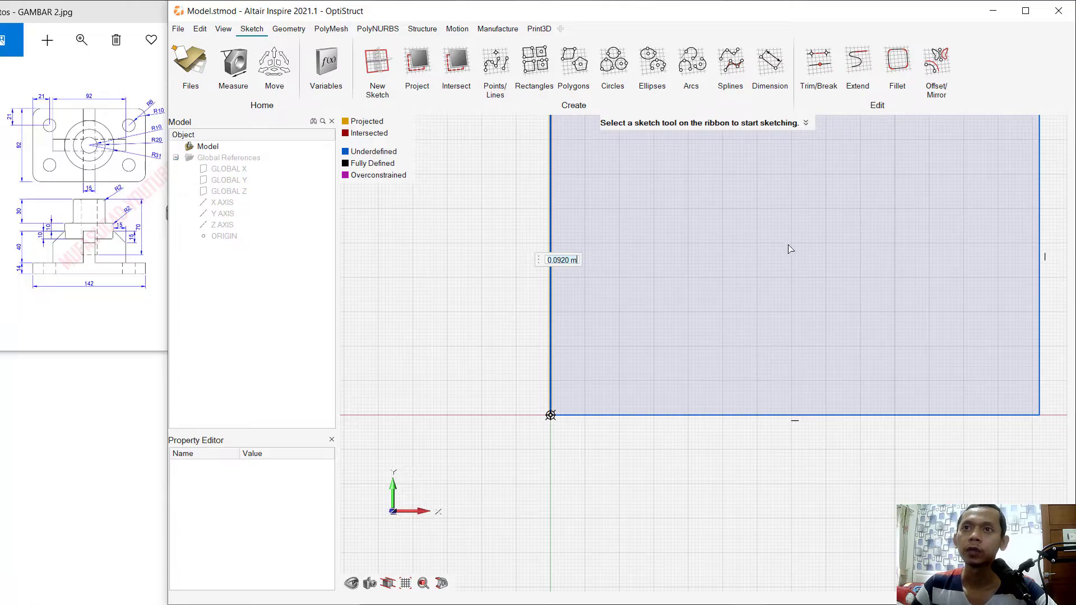
scroll(792, 252, down, 3)
scroll(970, 168, up, 1)
mouse_move(922, 195)
middle_down()
mouse_move(936, 243)
mouse_move(926, 221)
middle_up()
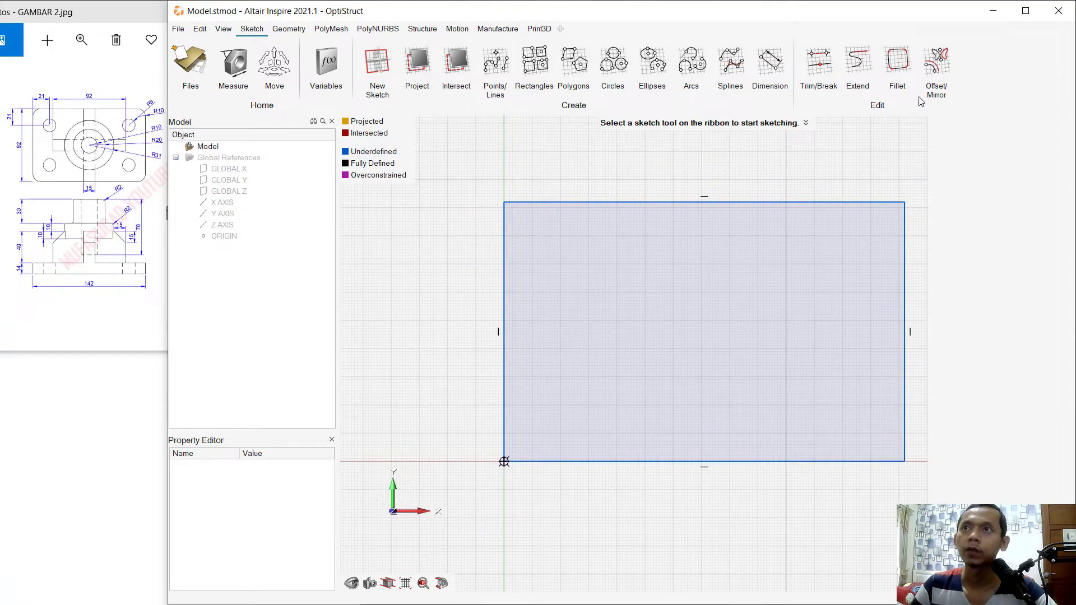
Offset the base outline 0.021 m inward to create an inner rectangle
click(935, 65)
drag(809, 202, 787, 252)
text(0.021)
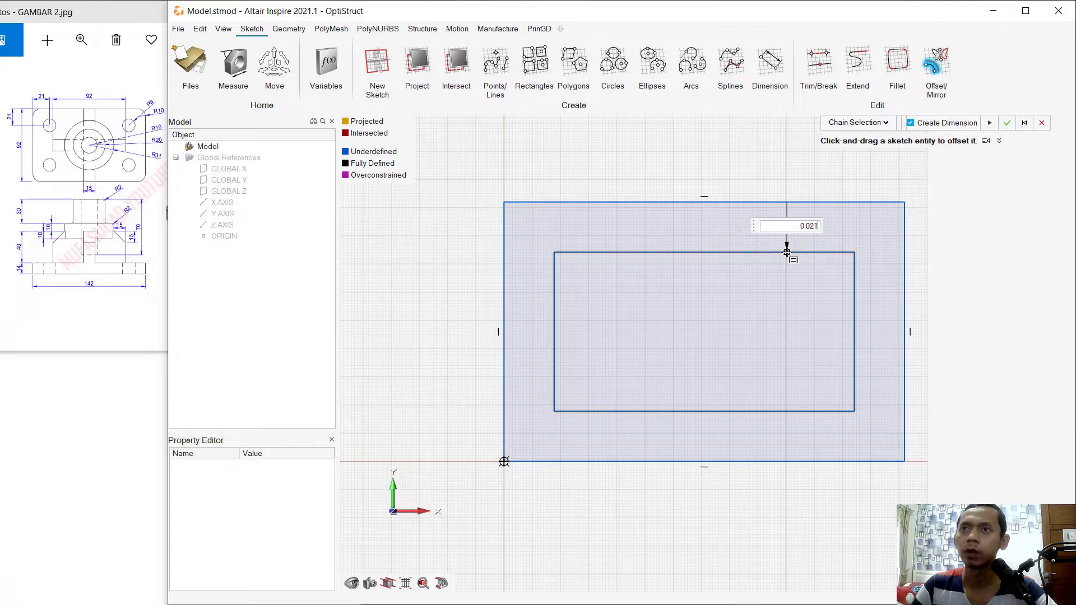
key(Return)
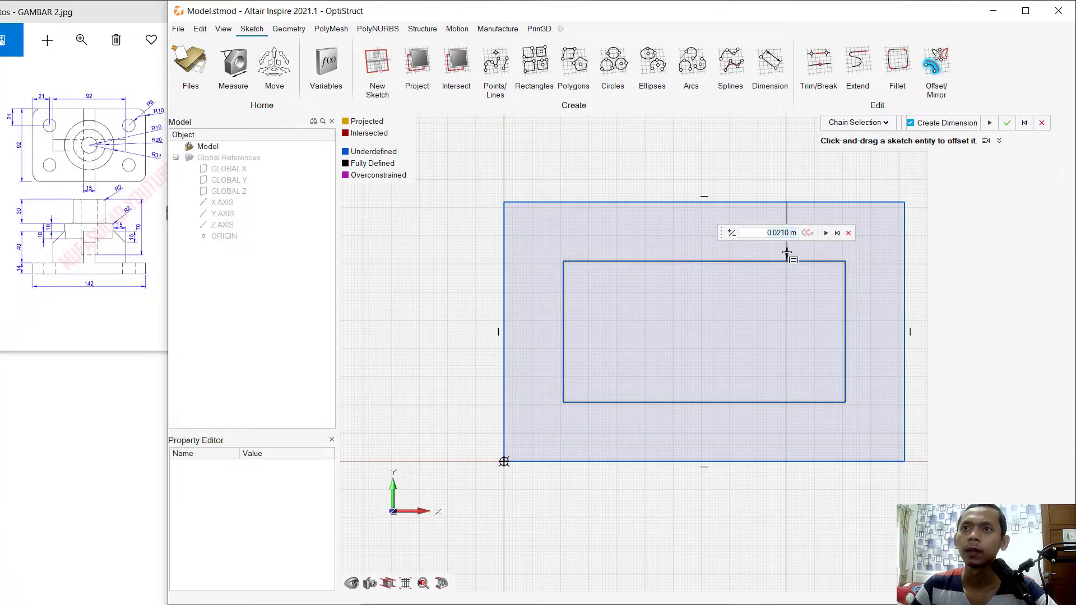
click(826, 233)
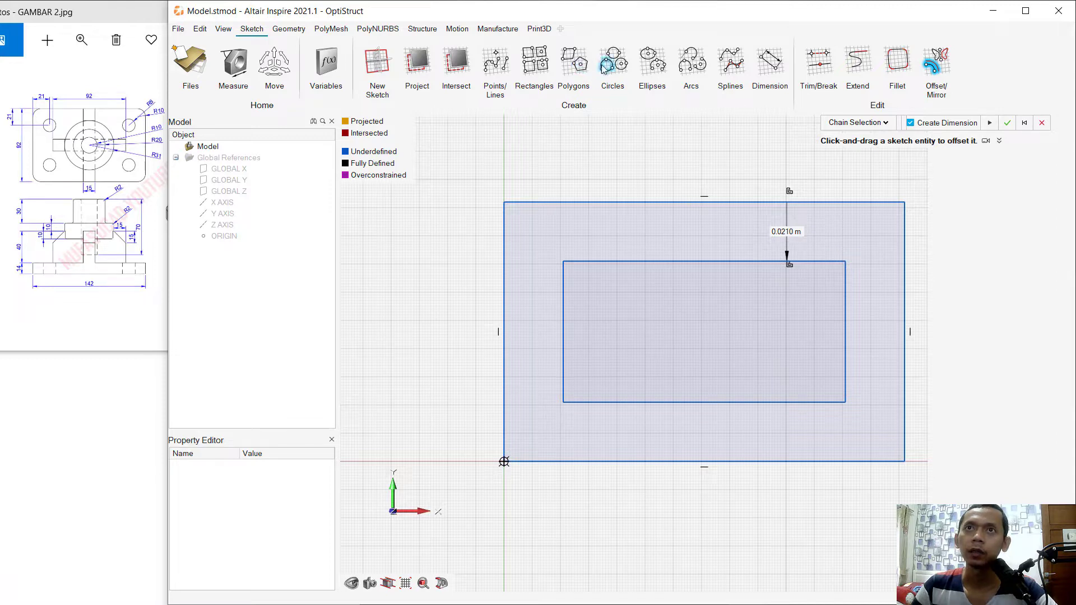
Draw 0.016 m radius circles centred on the inner rectangle's top-left and top-right corners
click(622, 66)
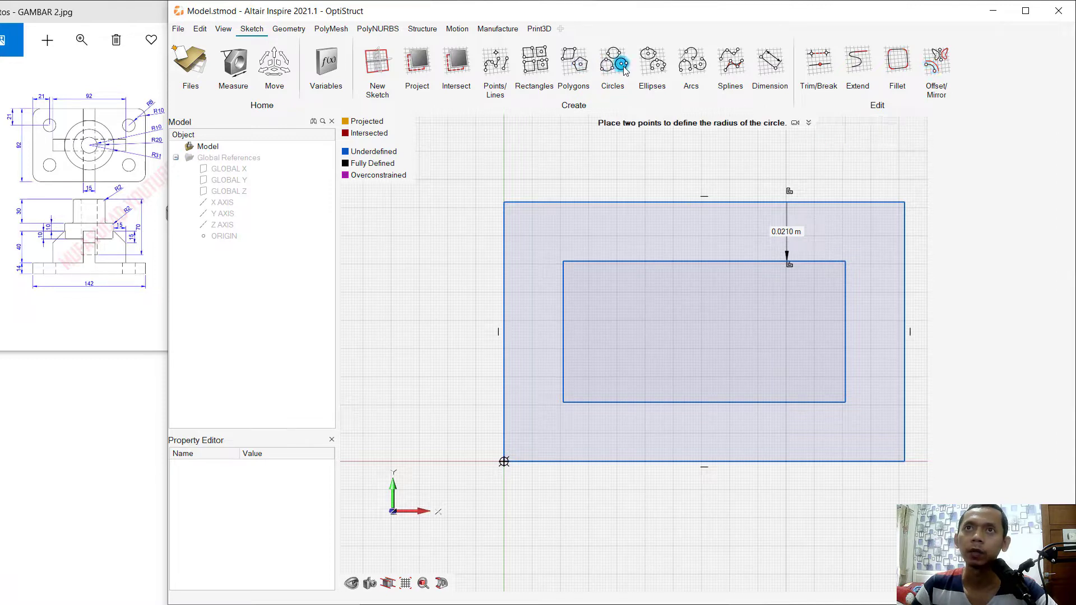
click(564, 261)
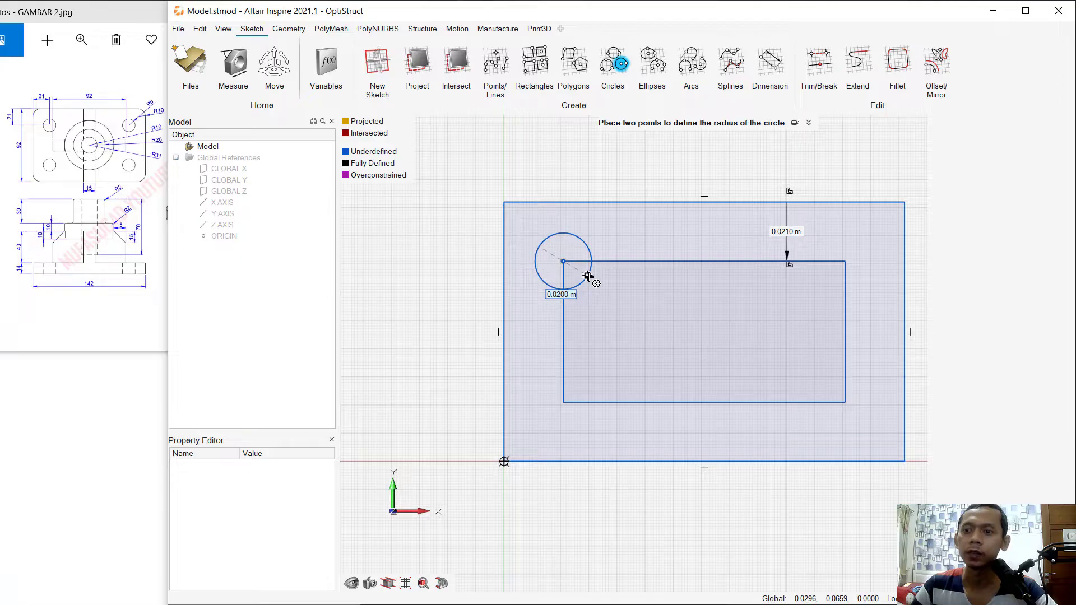
text(0.016)
key(Return)
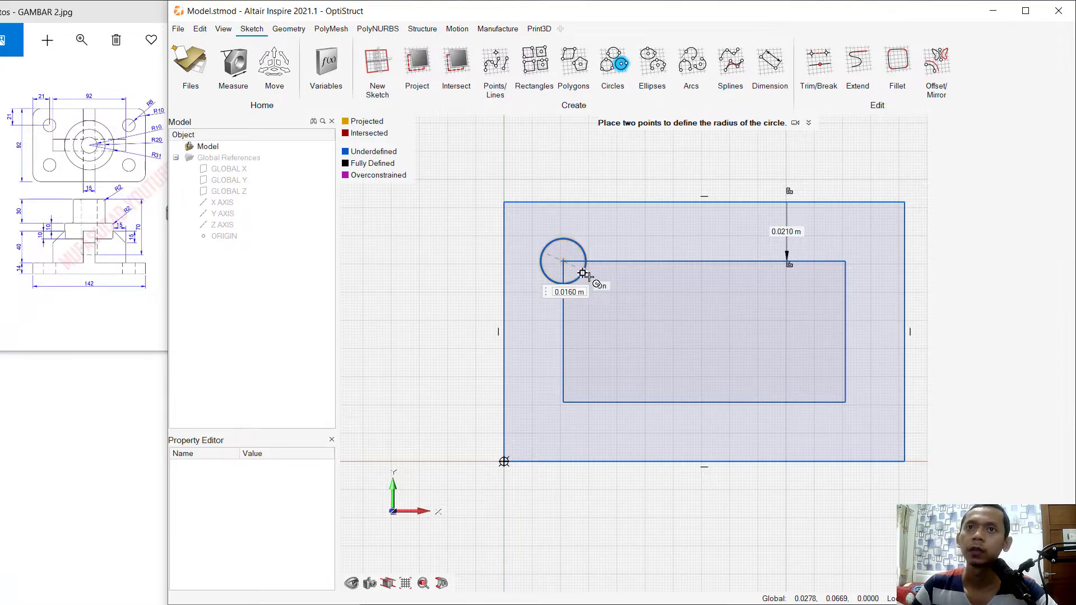
click(846, 261)
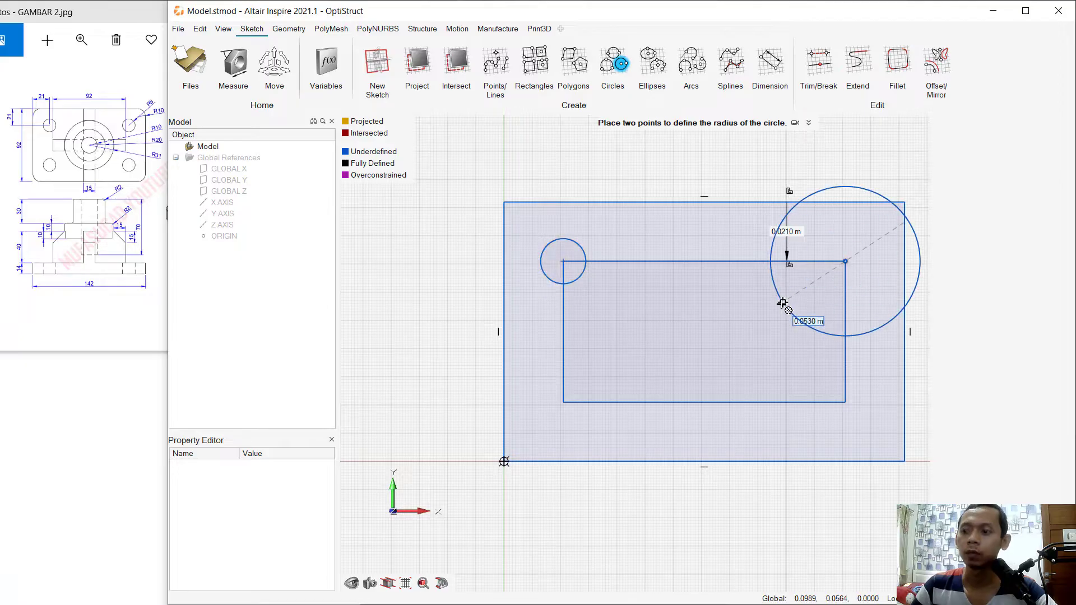
text(0.01)
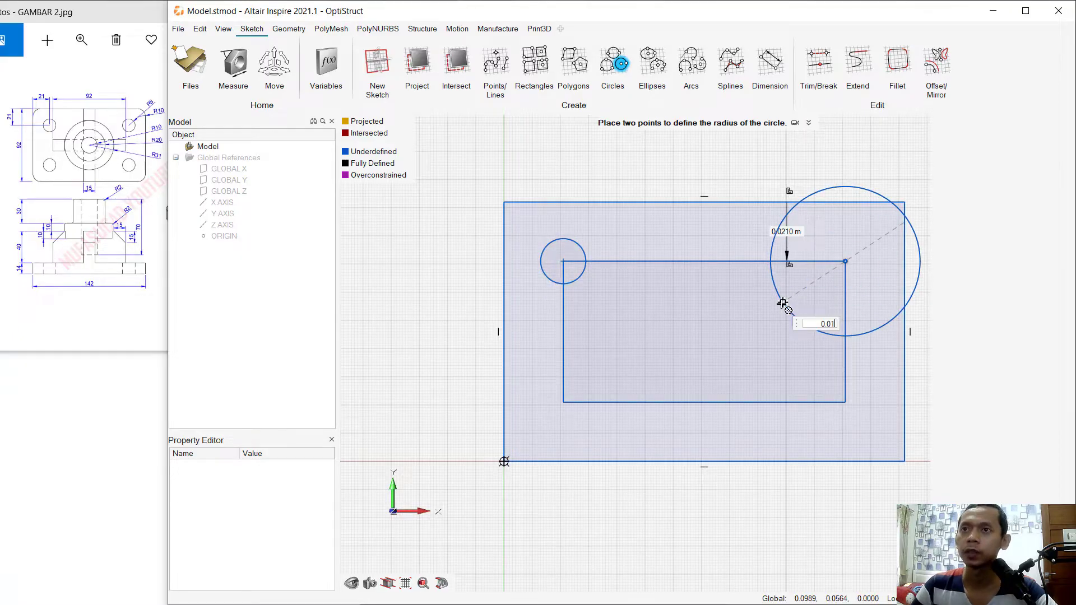
text(6)
key(Return)
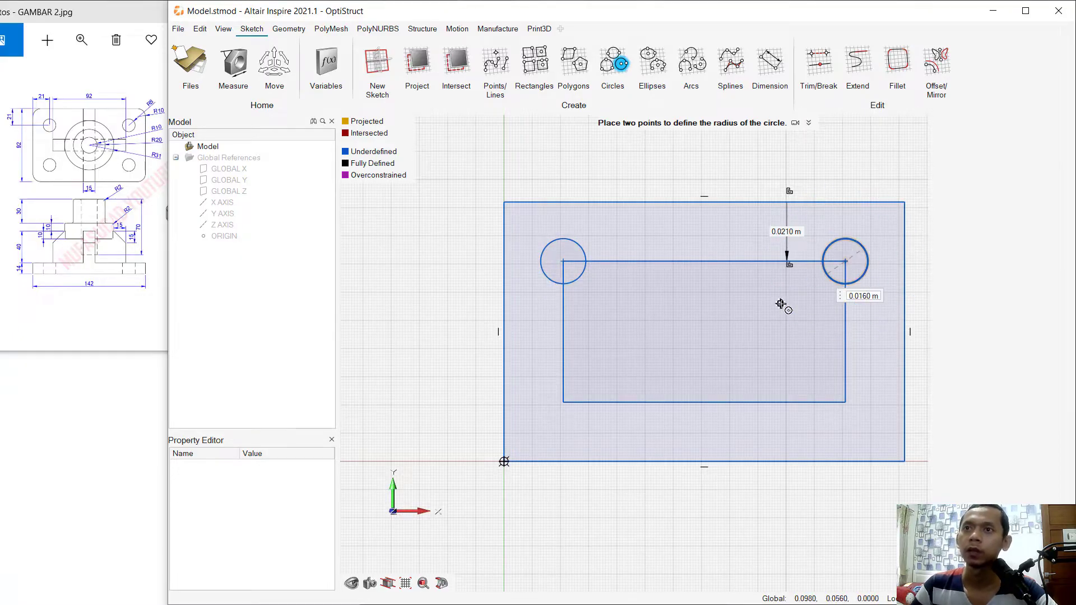
Draw 0.016 m radius circles on the inner rectangle's bottom-right and bottom-left corners
click(846, 401)
text(0.016)
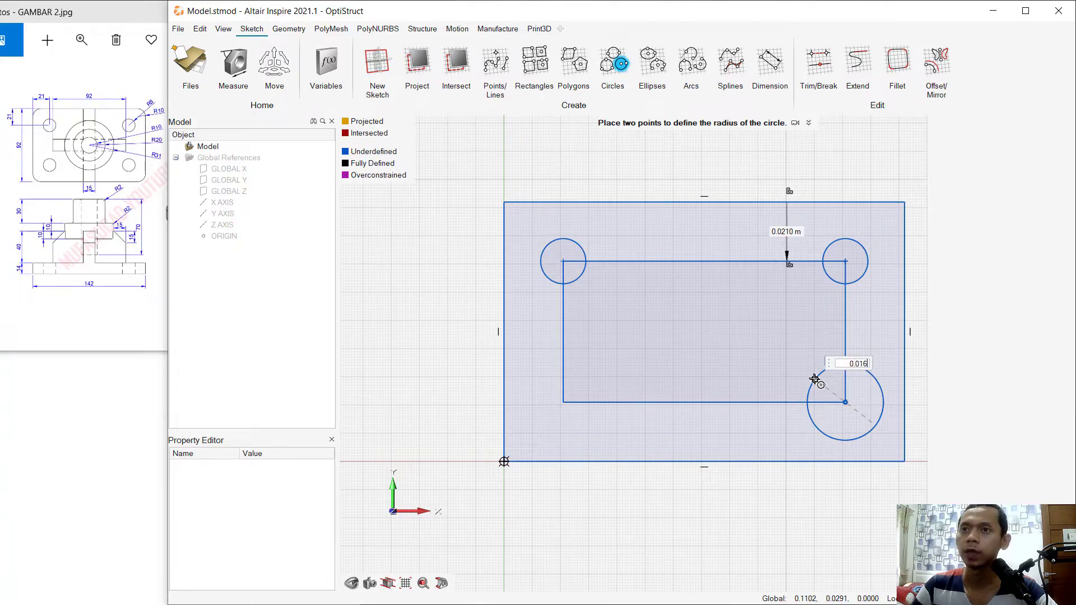
key(Return)
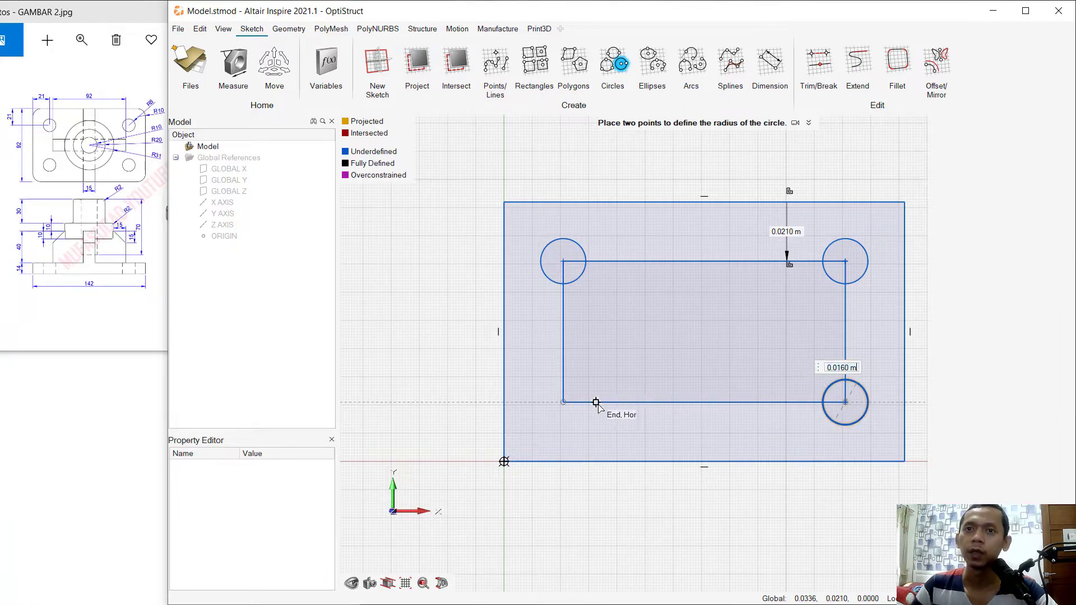
click(564, 402)
text(0)
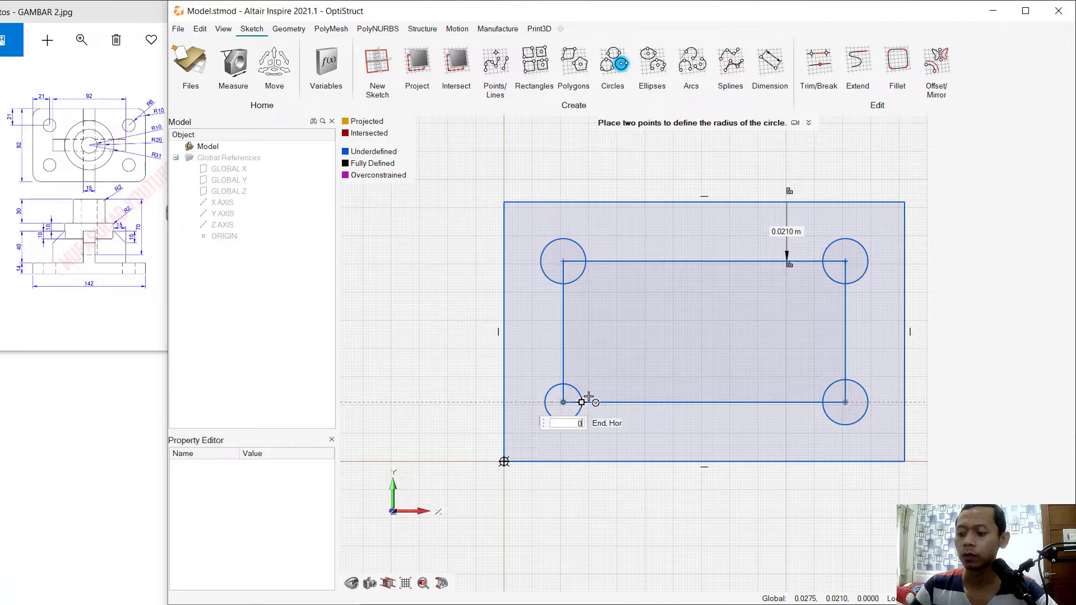
text(.016)
key(Return)
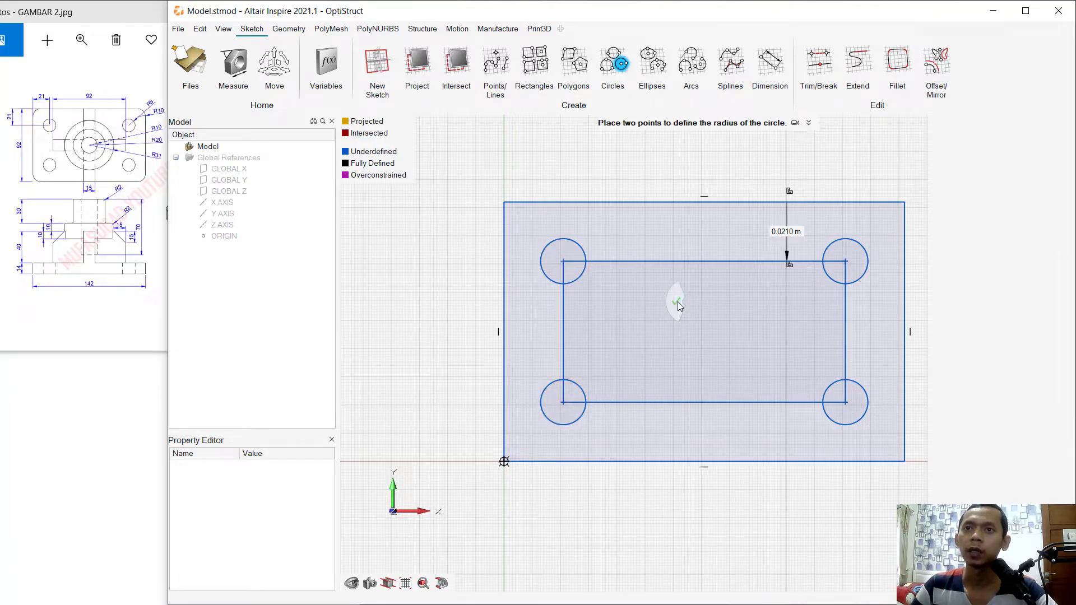
right_drag(677, 305, 620, 264)
Delete all four lines of the inner rectangle along with its 0.0210 m dimension
click(679, 261)
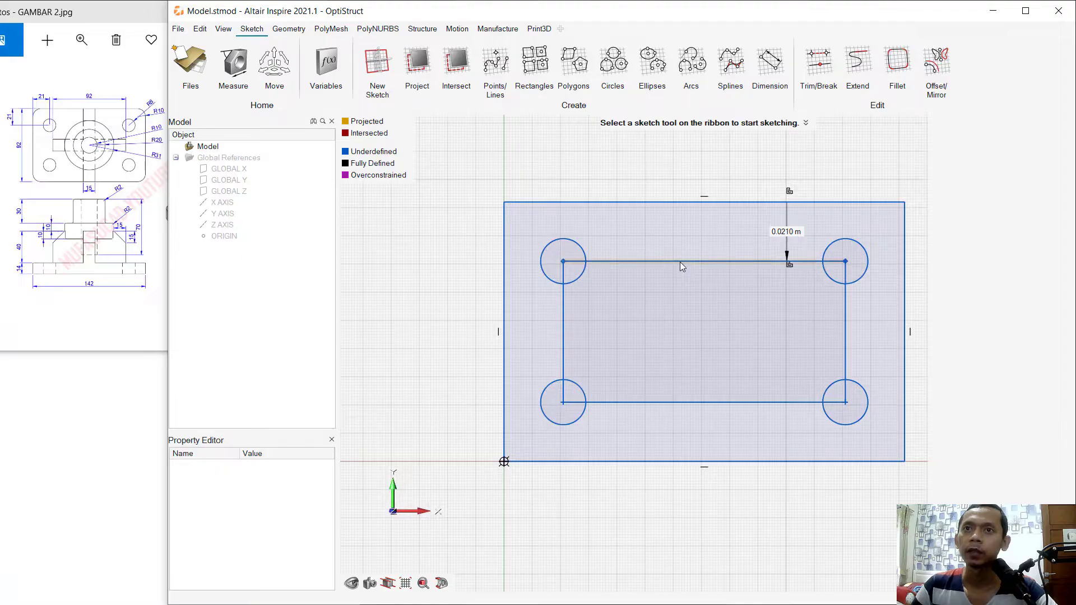
click(845, 345)
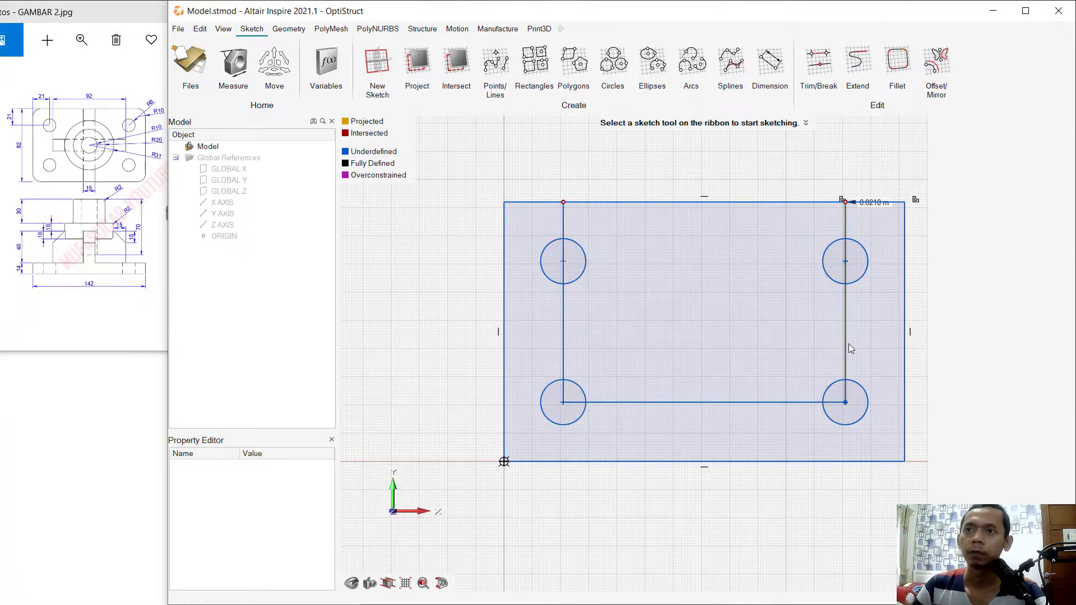
key(Delete)
click(784, 402)
key(Delete)
click(563, 339)
key(Delete)
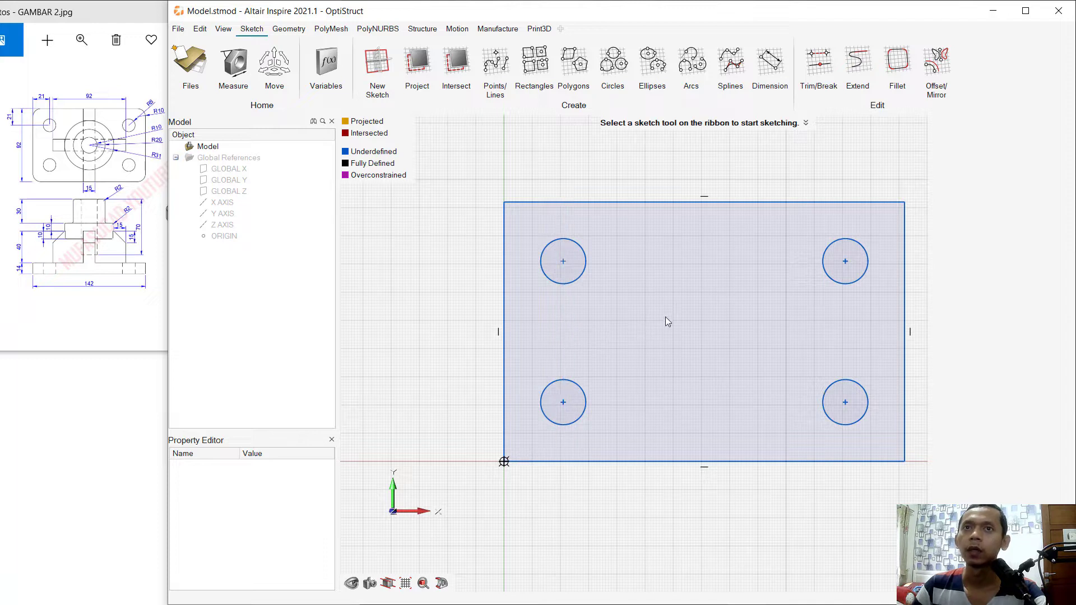
Fillet all four outer rectangle corners at 0.0100 m and finish the sketch
click(897, 60)
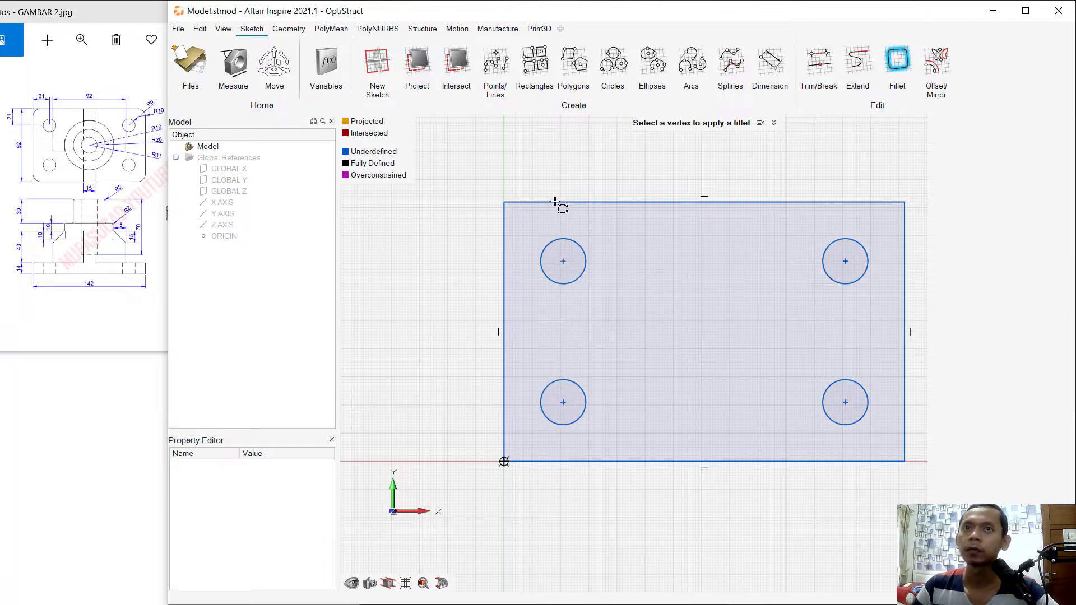
click(504, 202)
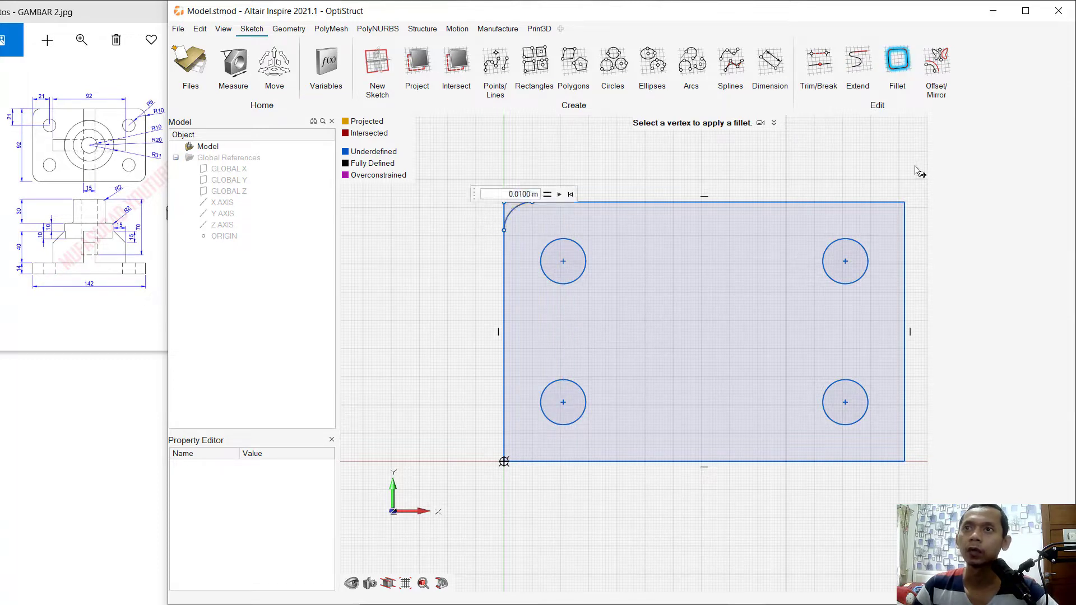
click(905, 202)
click(905, 461)
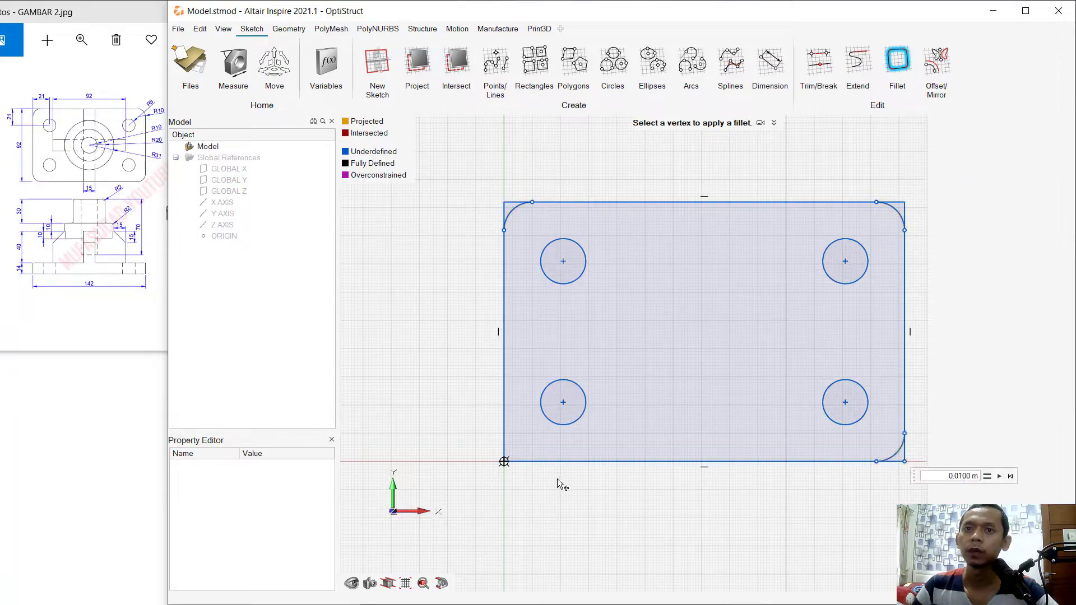
click(504, 461)
right_click(651, 299)
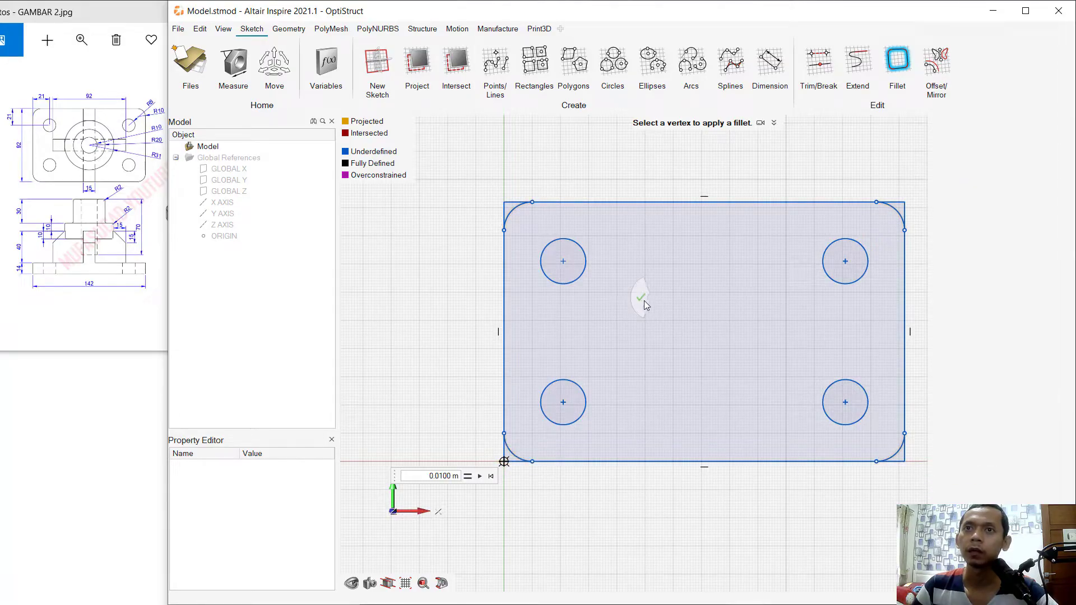
click(642, 300)
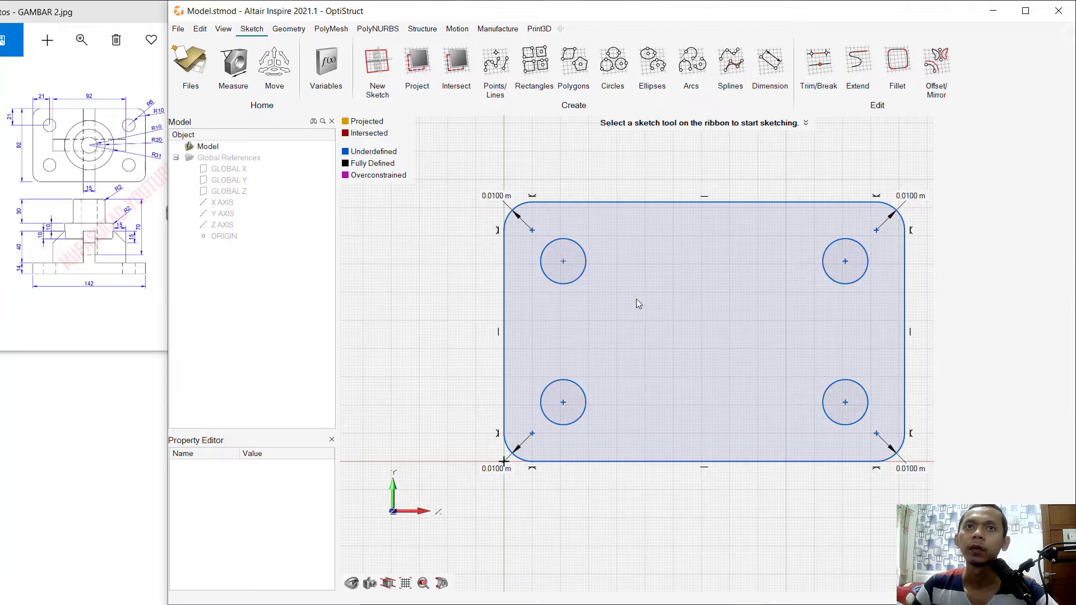
click(292, 30)
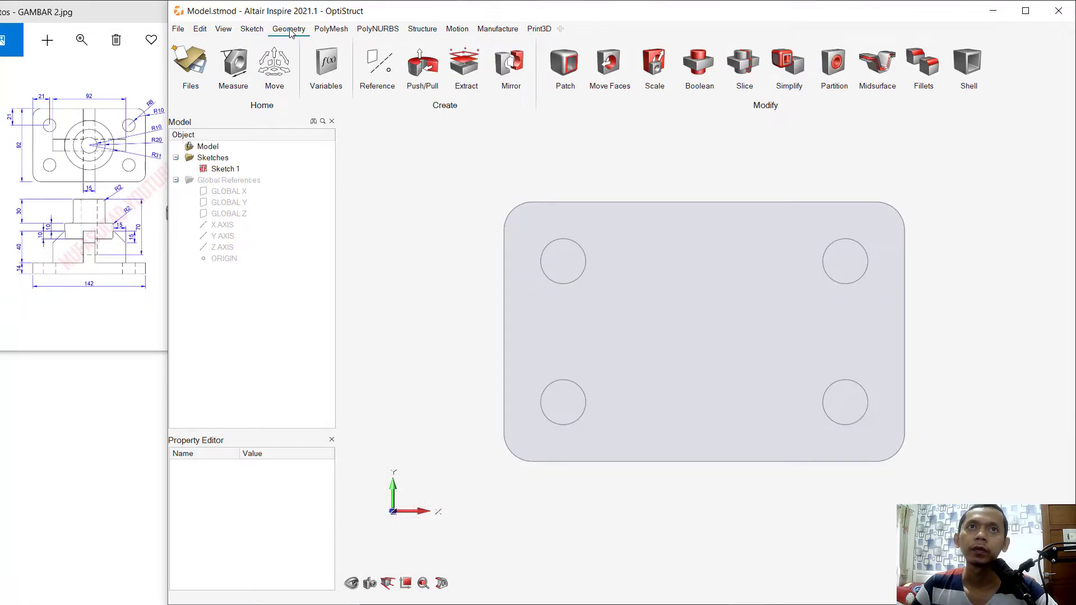
Push/Pull the filleted plate sketch 0.014 m into a solid base plate with four holes
click(423, 62)
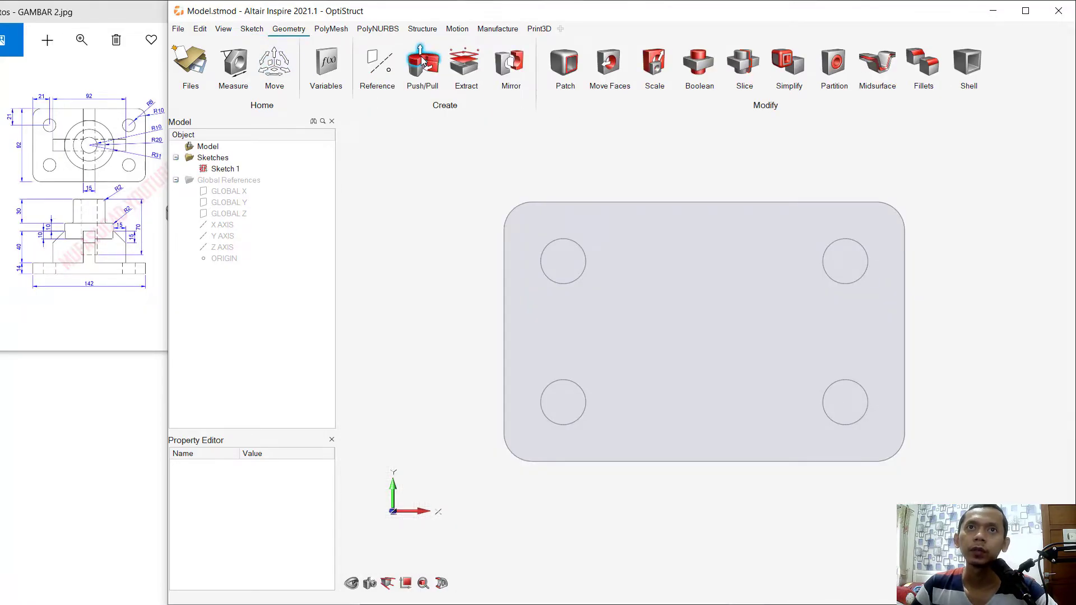
click(687, 283)
right_drag(649, 320, 649, 209)
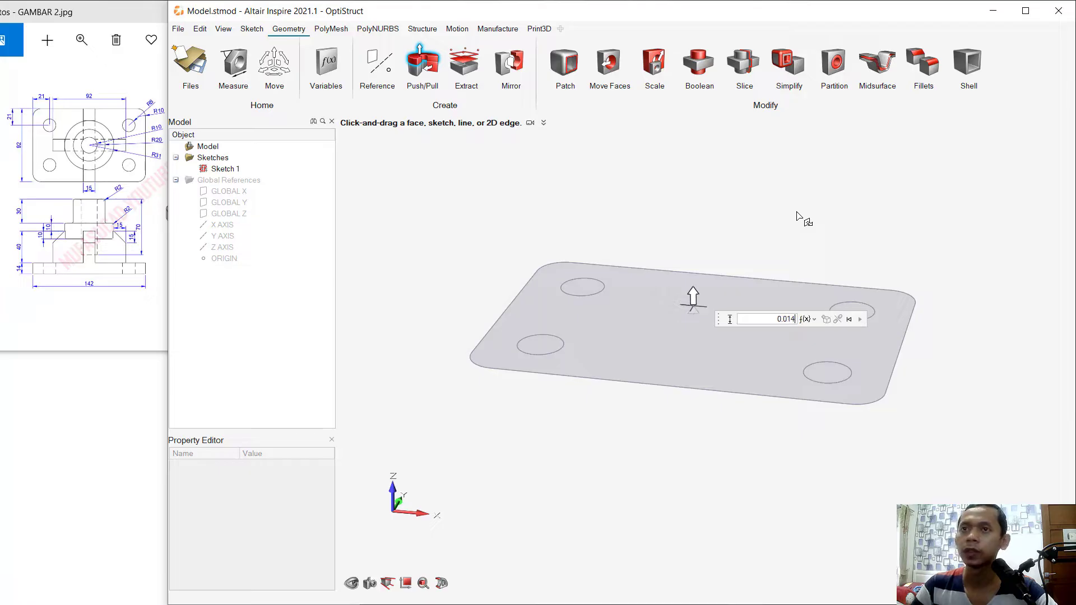
key(Return)
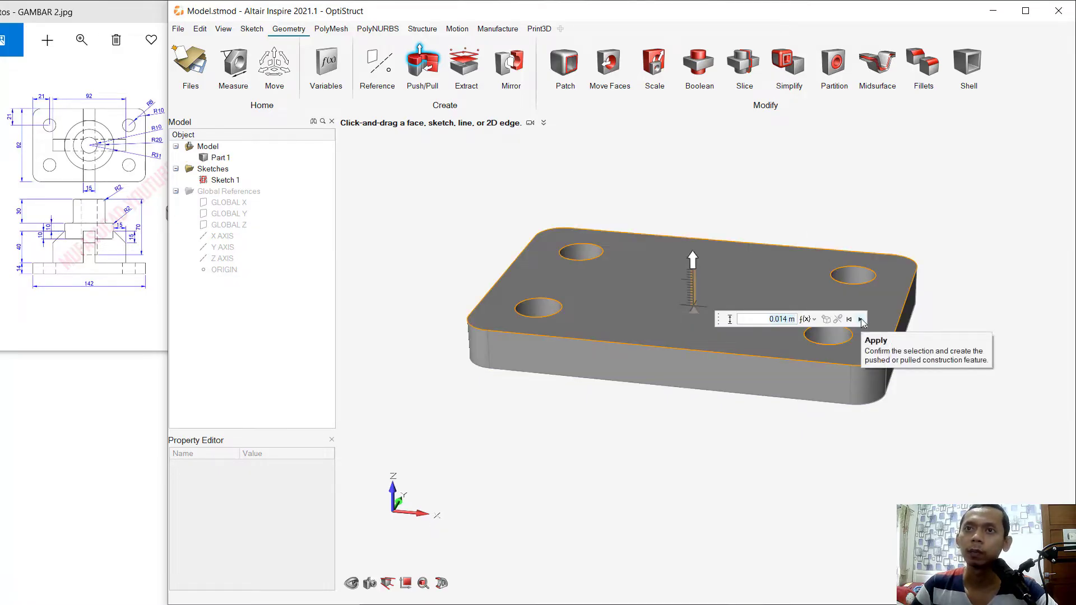
click(861, 319)
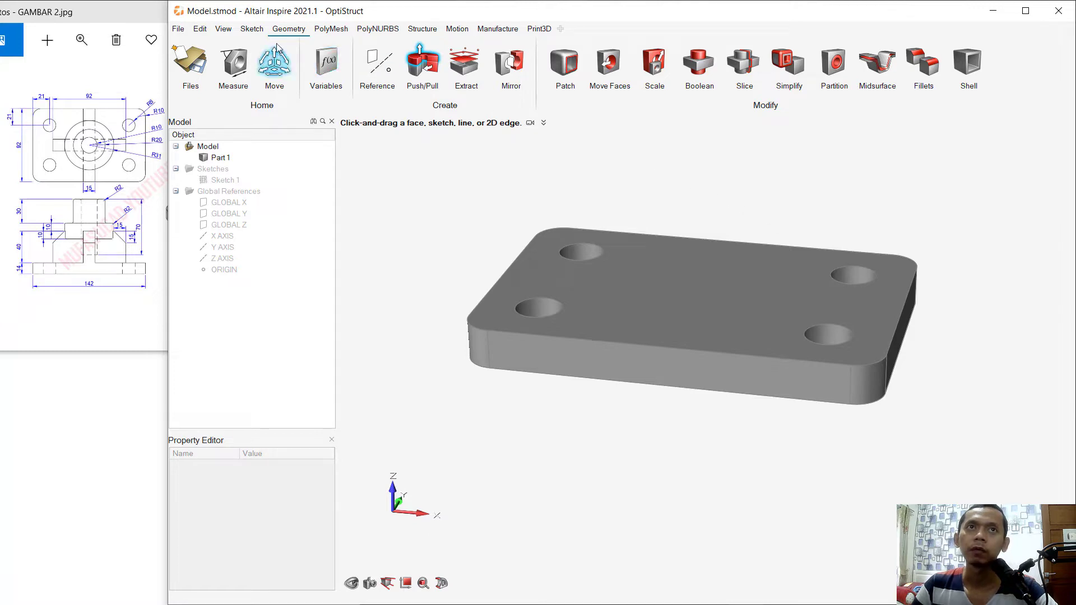
click(260, 30)
Start a sketch on the plate's top face and draw vertical and horizontal centre lines between edge midpoints
click(378, 61)
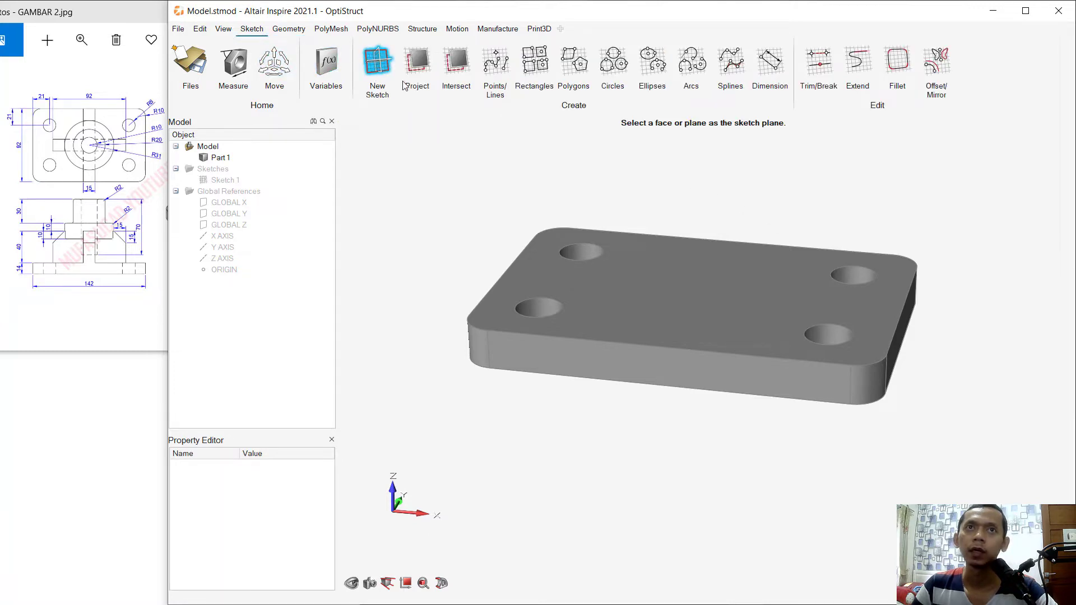
click(709, 292)
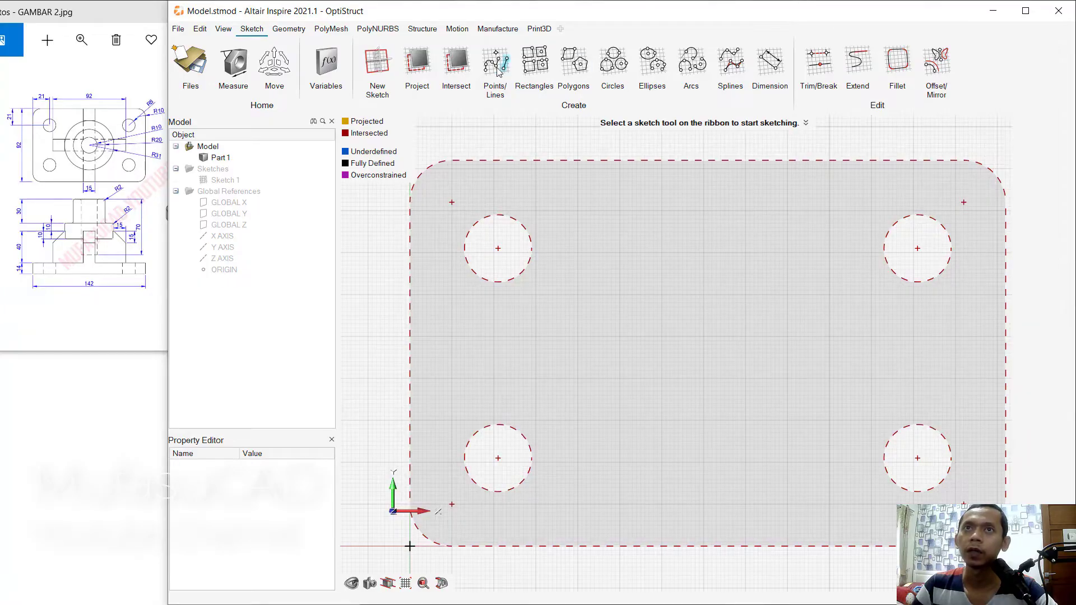
click(507, 70)
click(708, 160)
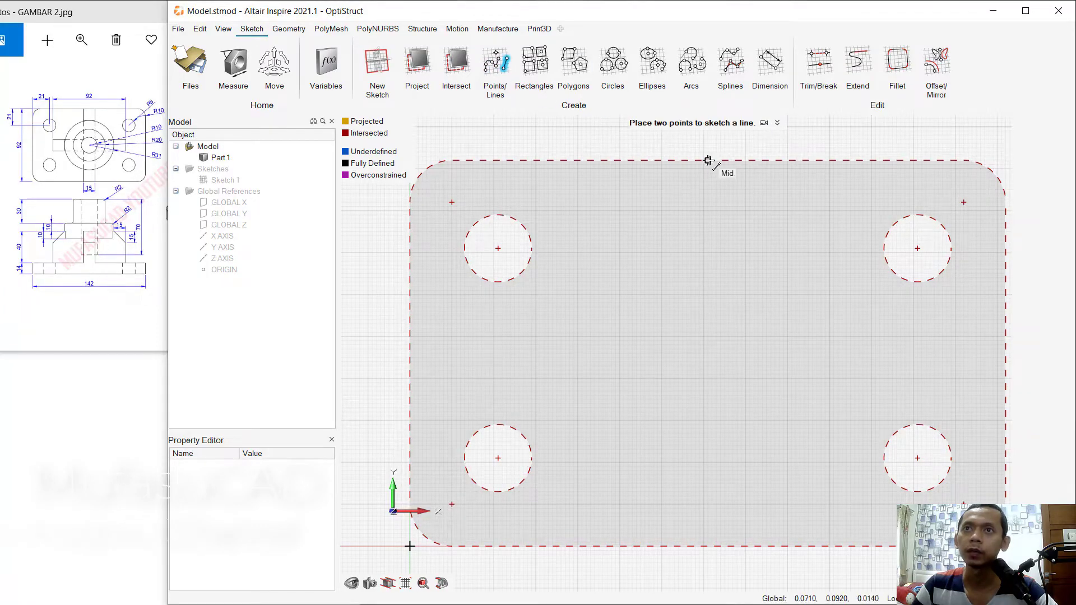
click(708, 545)
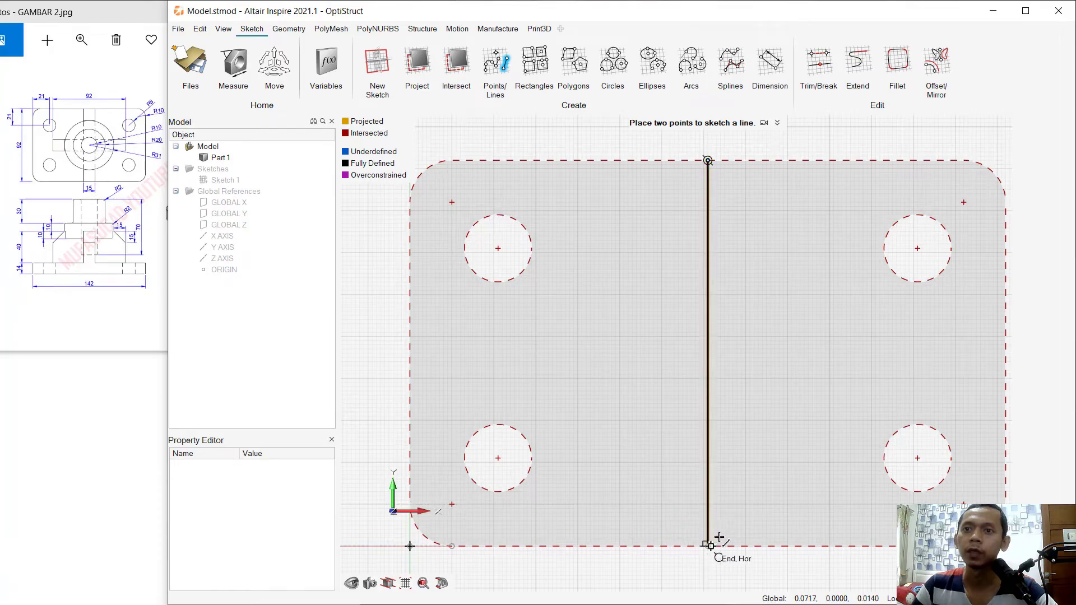
click(409, 354)
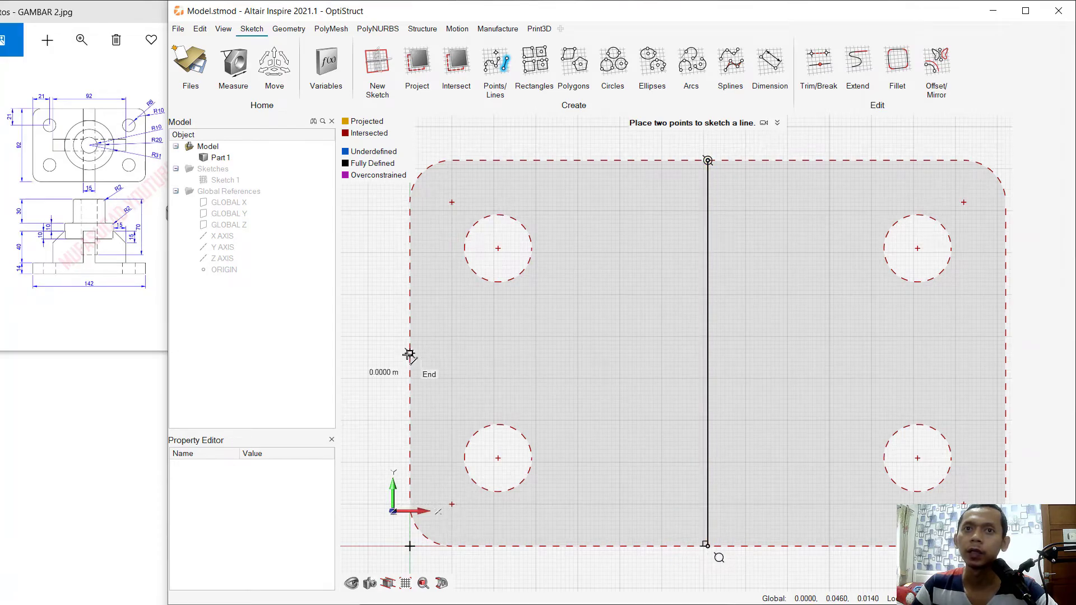
click(1005, 354)
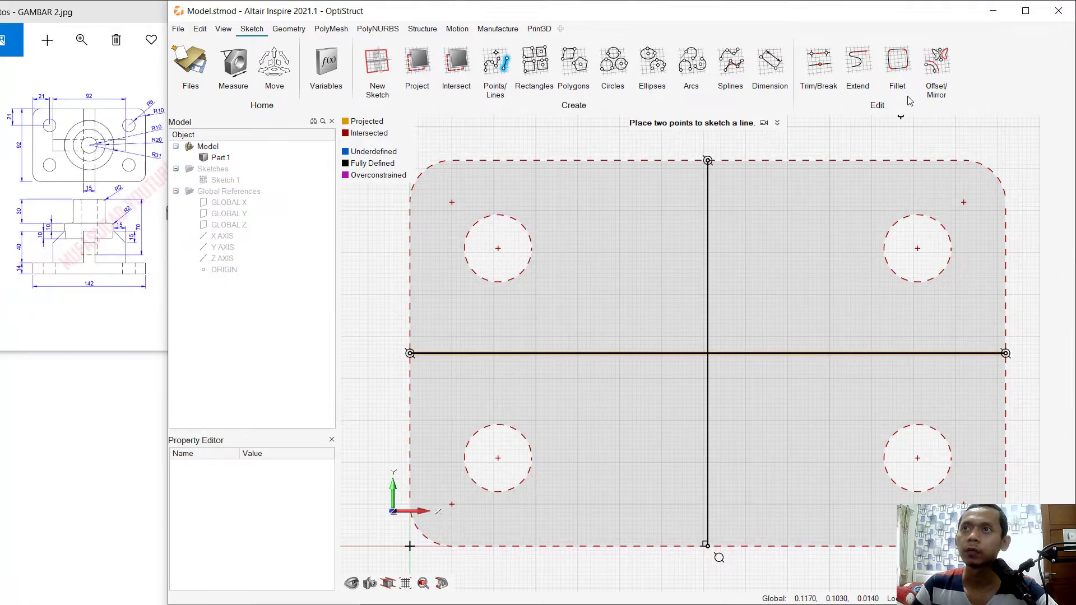
Offset copies of the vertical centre line 0.007 m and 0.046 m to the left
click(930, 68)
drag(708, 261, 661, 267)
text(0.)
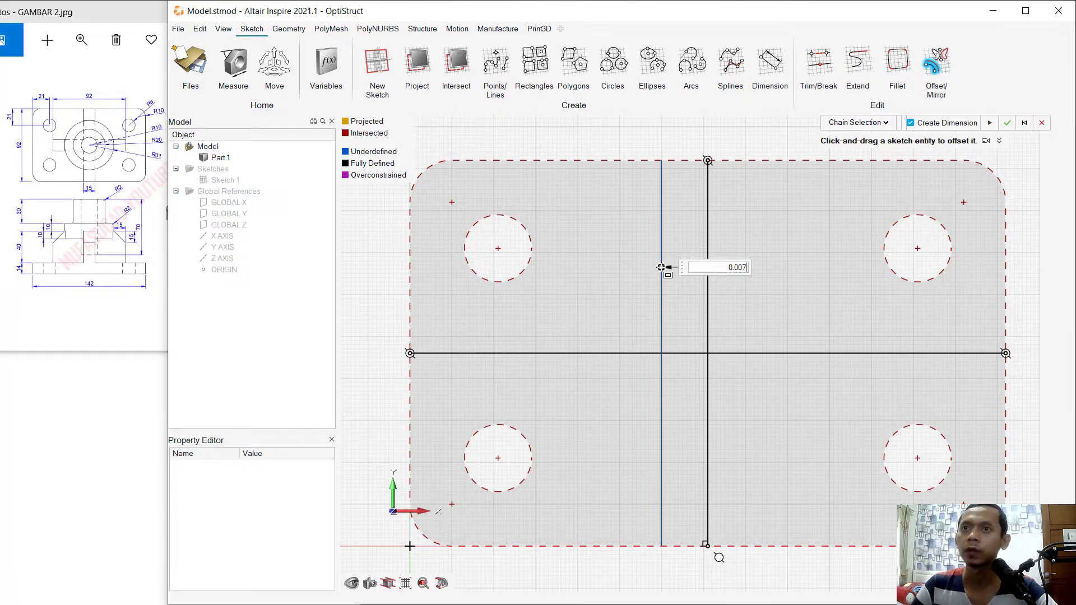
text(007)
key(Return)
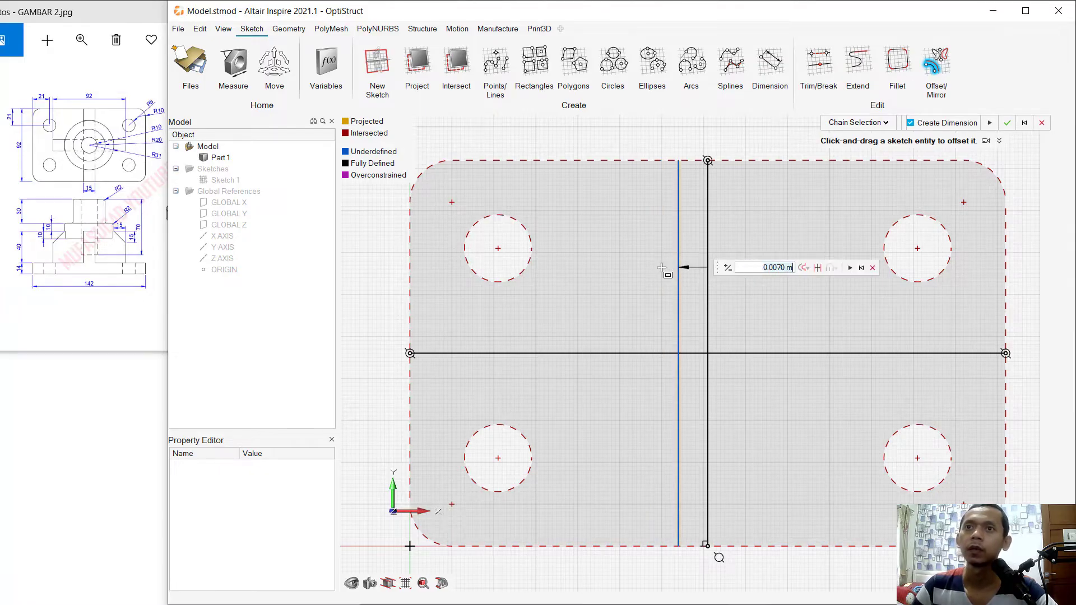
click(850, 268)
drag(708, 236, 590, 252)
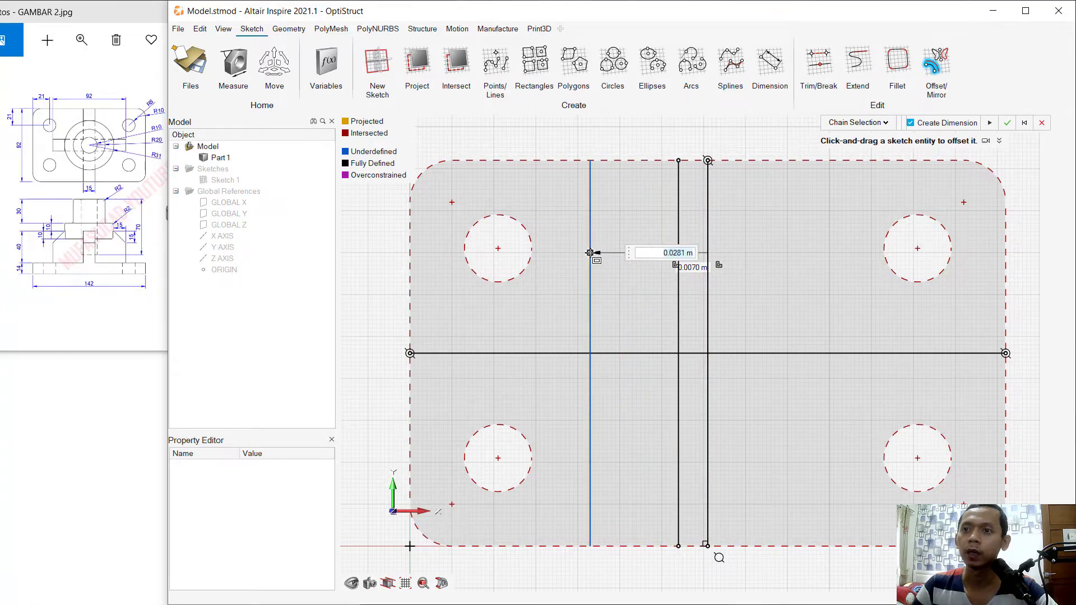
text(0.0)
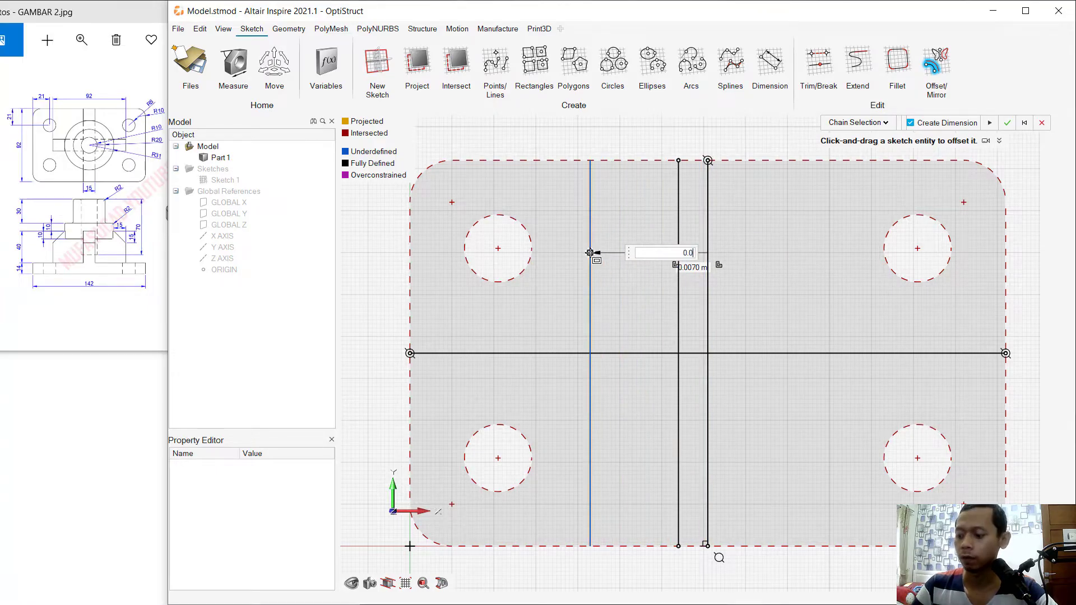
text(46)
key(Return)
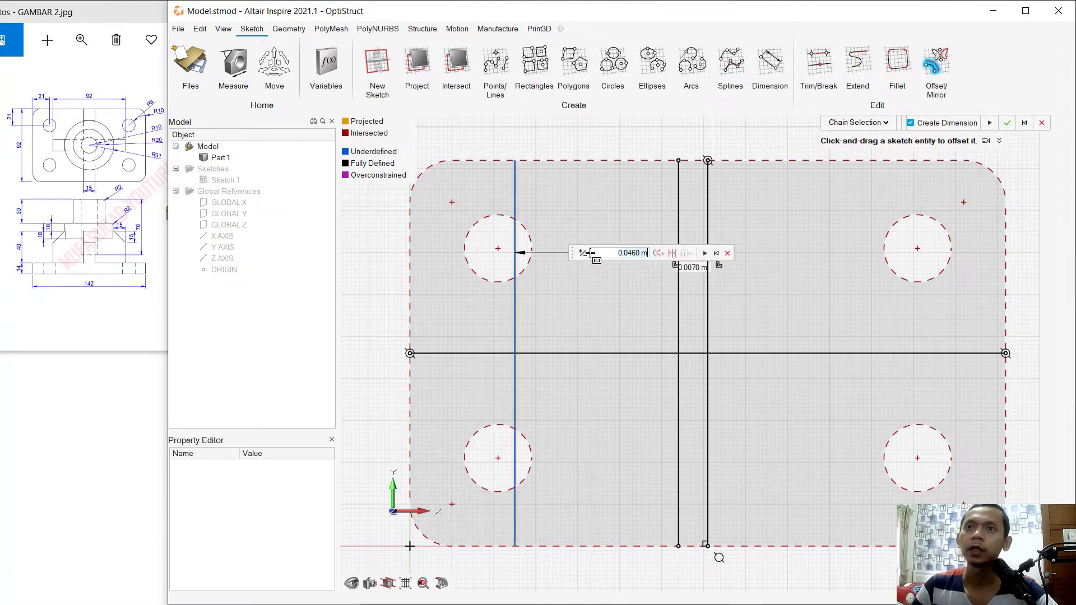
click(706, 253)
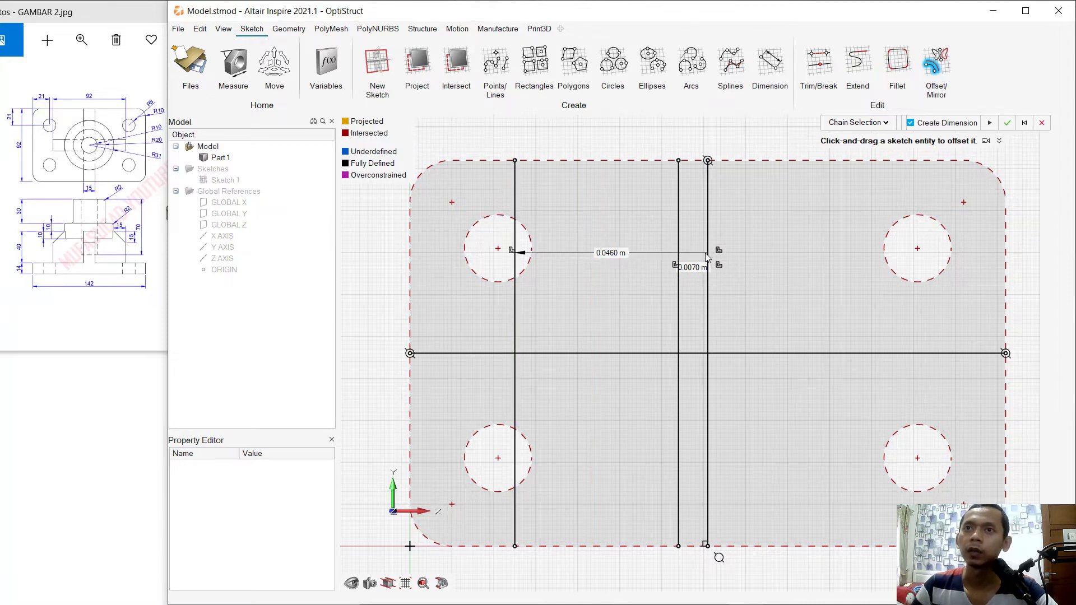
Mirror the two offset lines across the vertical centre line to the right side
click(946, 54)
click(679, 211)
click(516, 216)
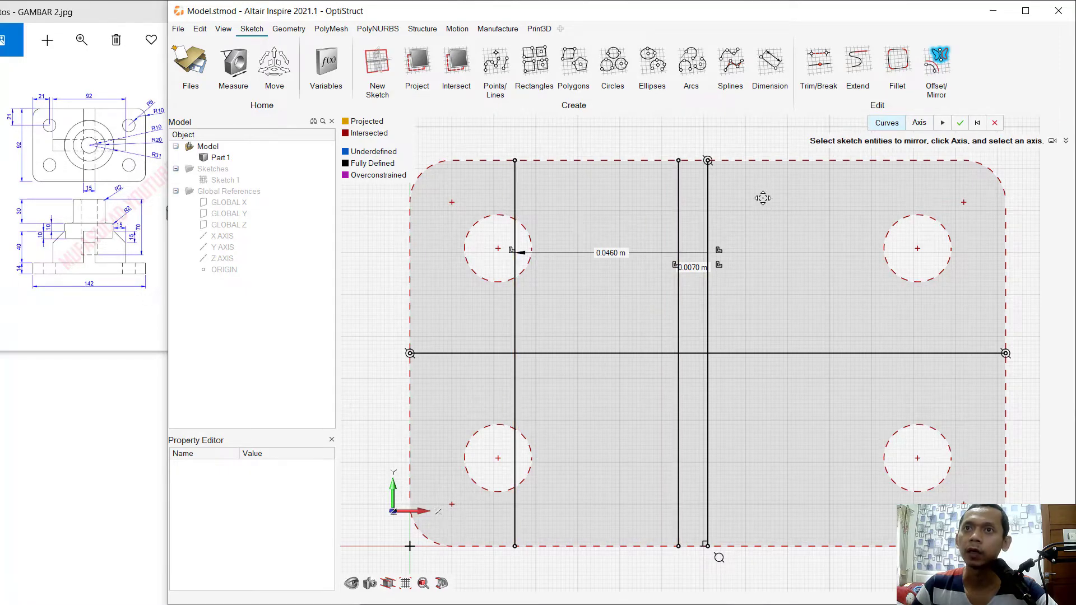
click(708, 224)
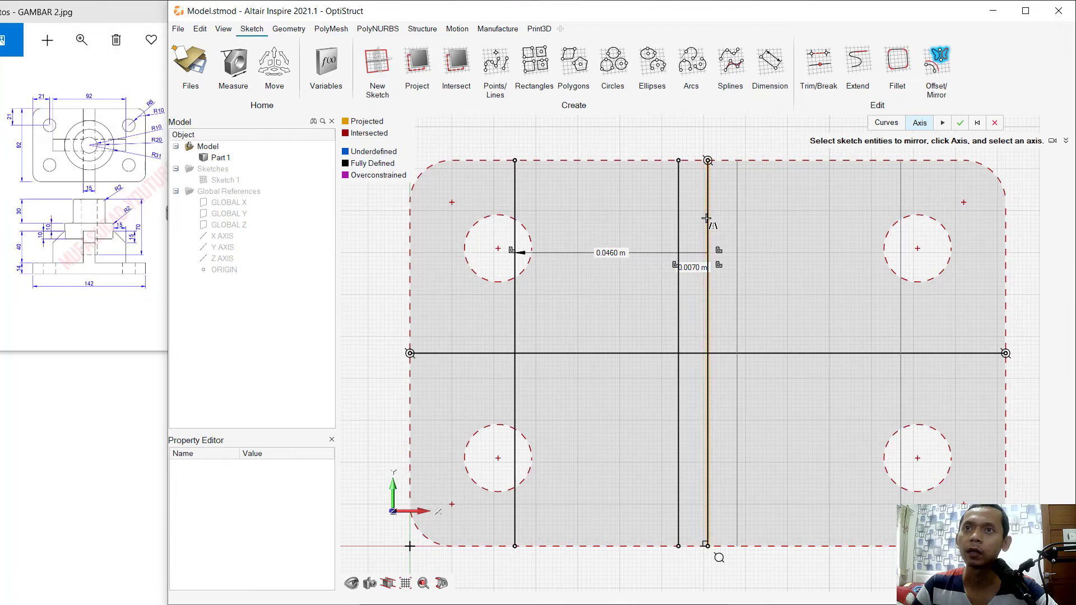
click(783, 203)
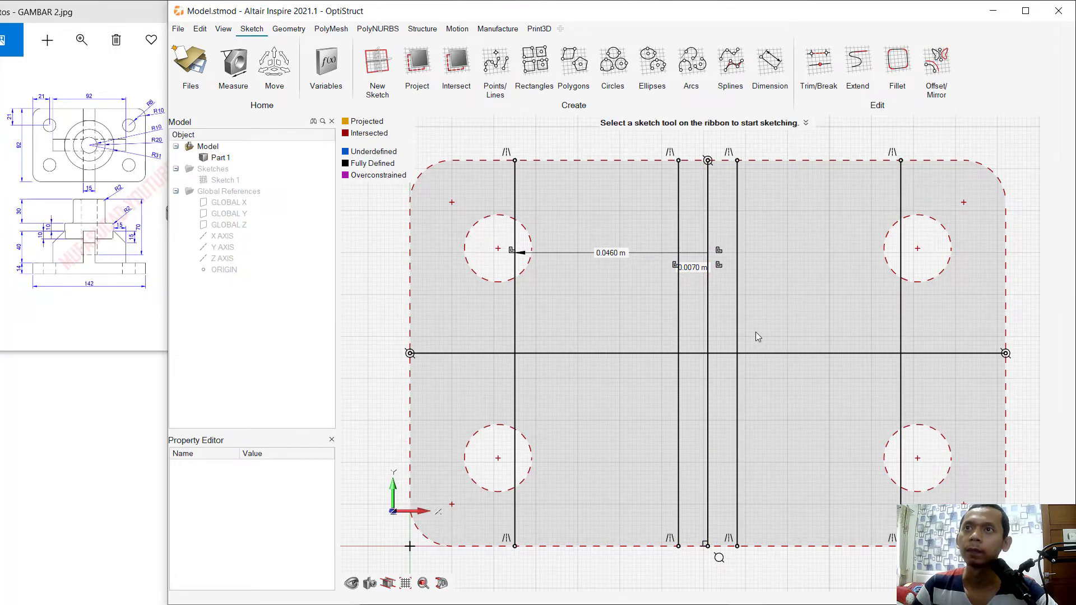
Offset the horizontal centre line 0.0070 m upward and mirror it below the centre line
click(924, 70)
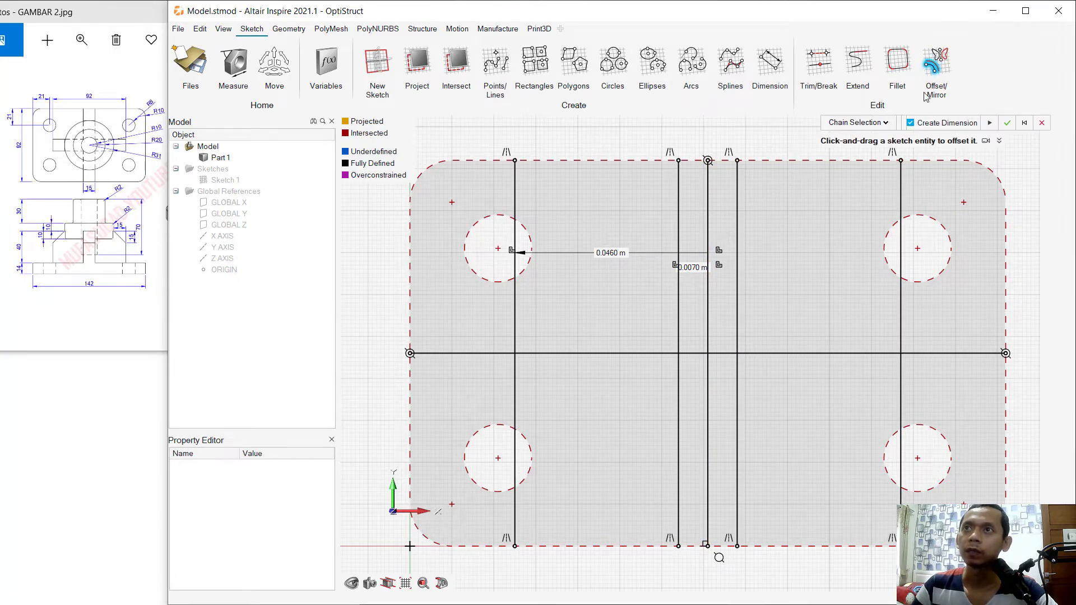
drag(821, 353, 824, 321)
text(0.00)
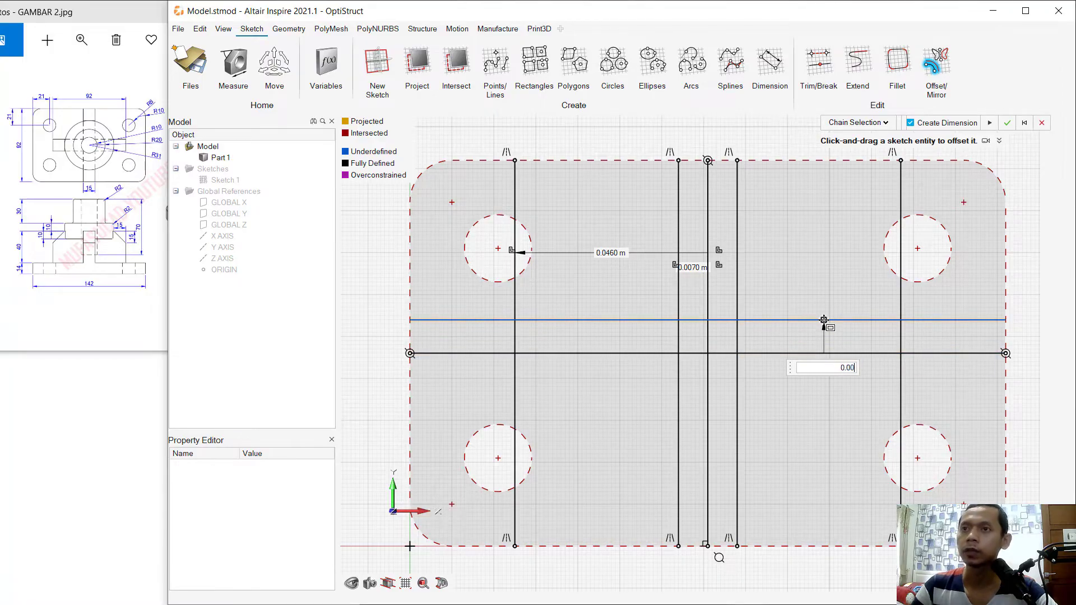
text(70)
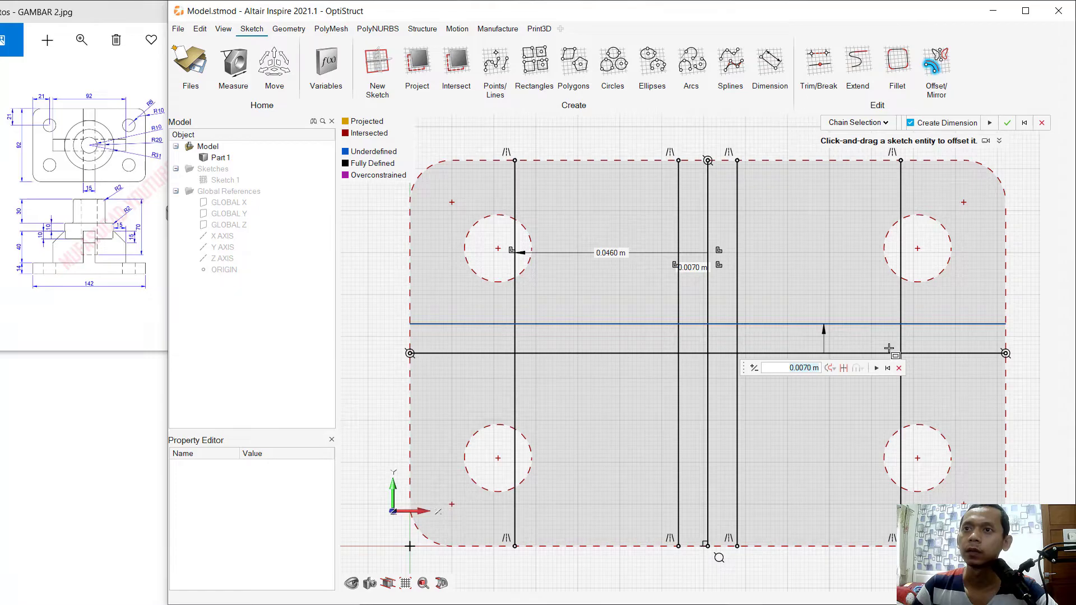
click(878, 368)
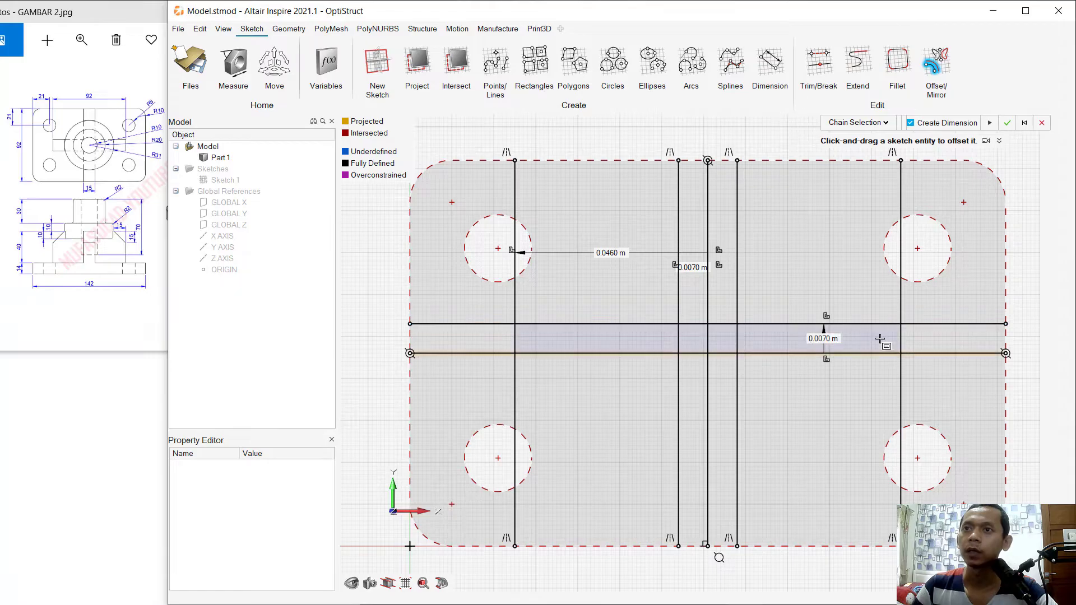
click(942, 55)
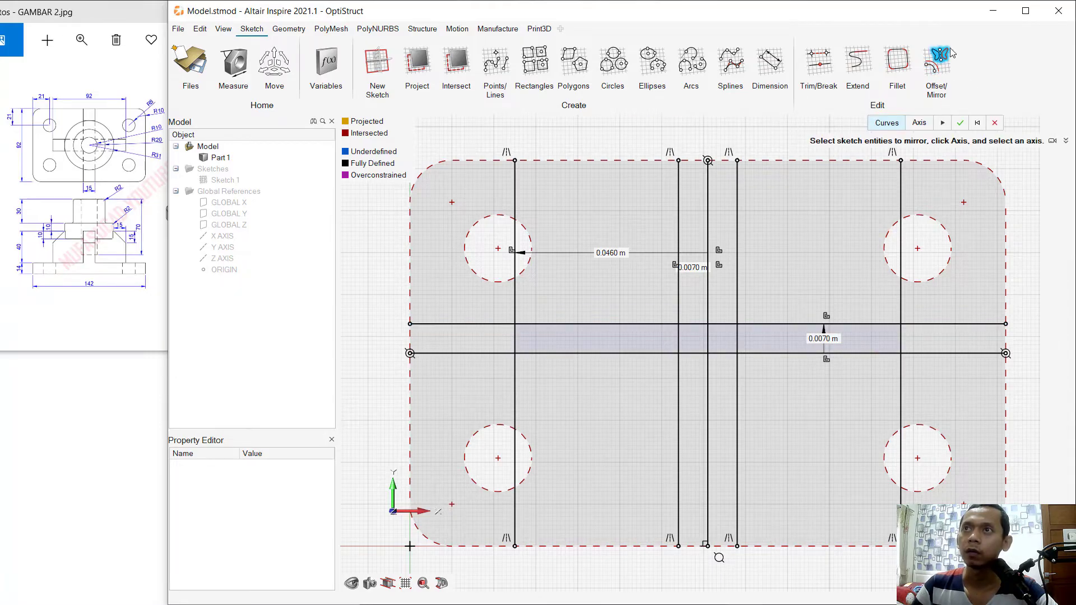
click(839, 323)
click(852, 354)
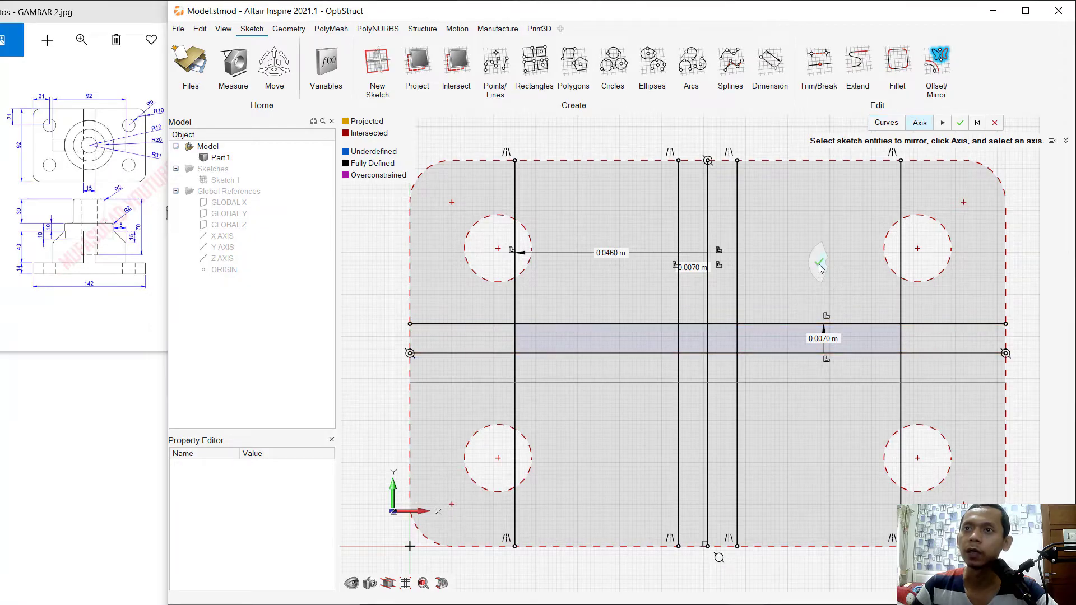
click(819, 265)
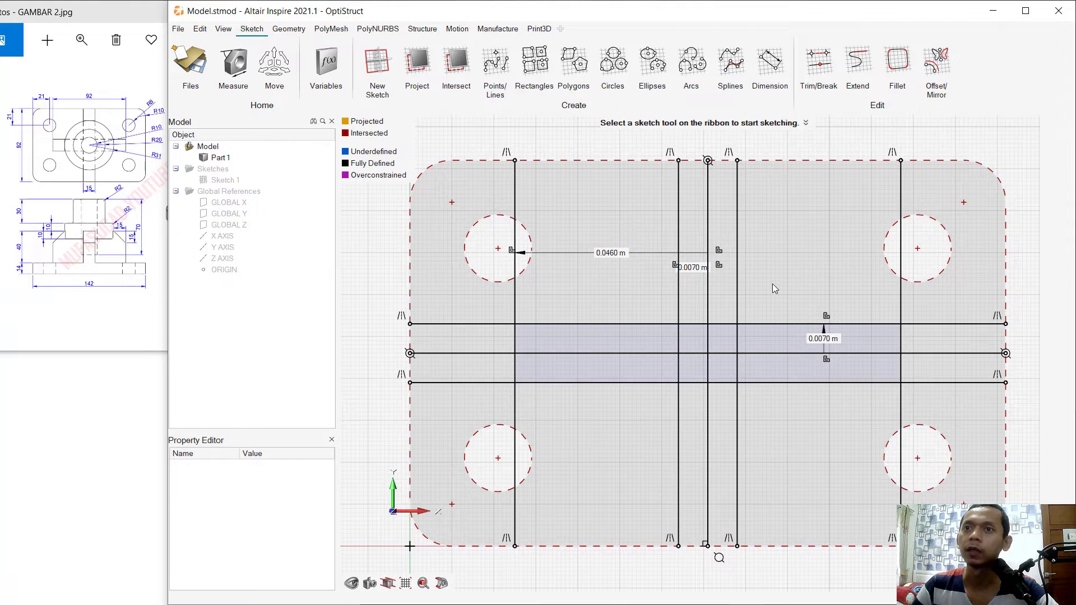
Delete the horizontal and vertical centre lines
click(765, 355)
key(Delete)
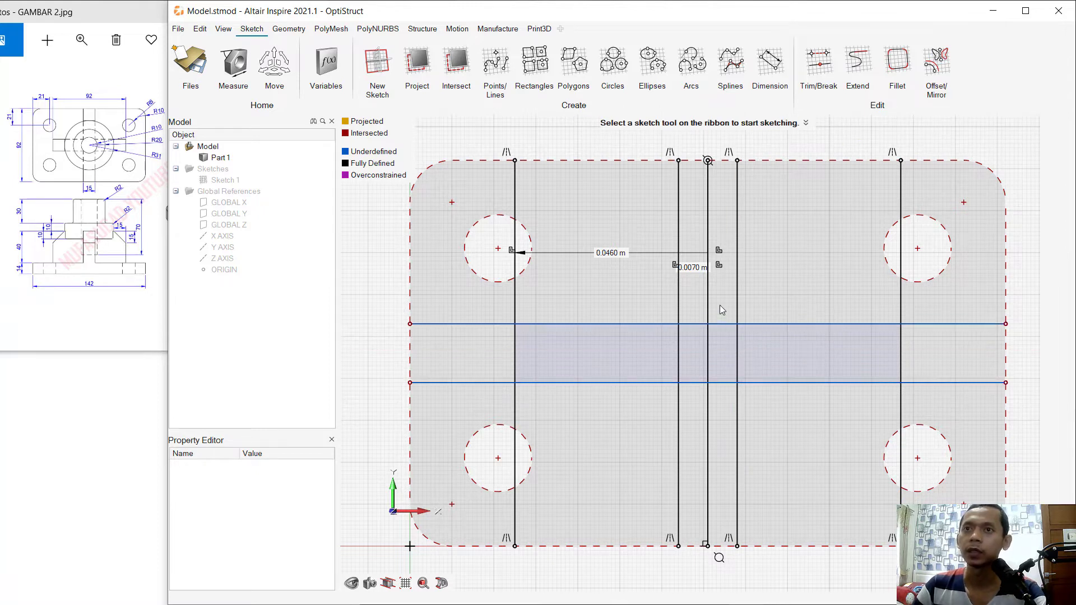
click(707, 301)
key(Delete)
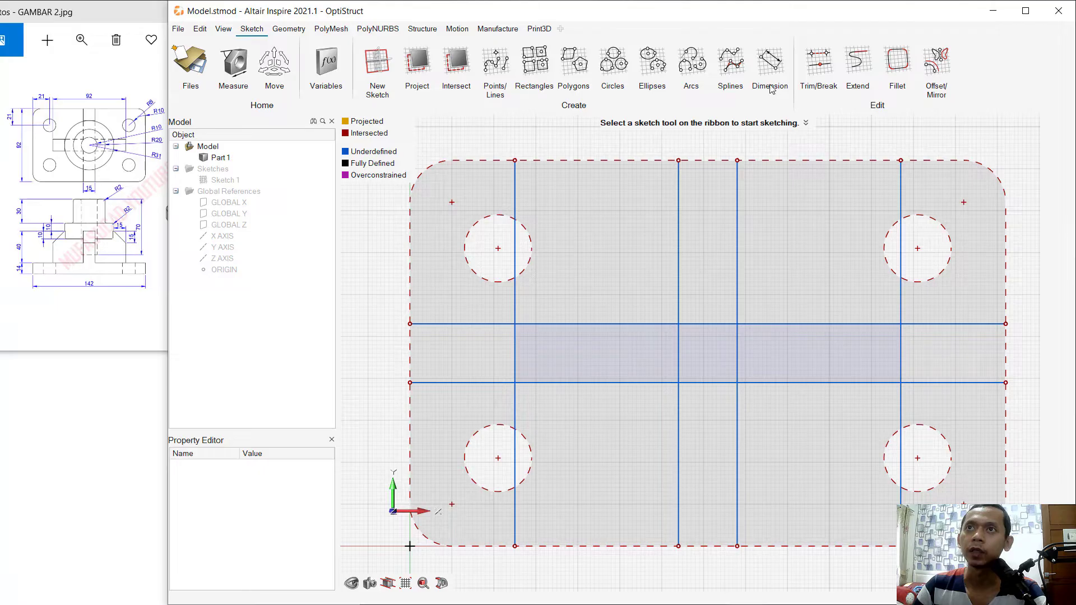
Trim away the unwanted line segments, leaving a cross-shaped outline
click(818, 59)
mouse_move(580, 181)
mouse_down()
mouse_move(498, 210)
mouse_move(537, 238)
mouse_move(536, 267)
mouse_move(443, 337)
mouse_move(459, 396)
mouse_move(526, 418)
mouse_move(509, 436)
mouse_move(501, 517)
mouse_up()
mouse_move(889, 546)
mouse_down()
mouse_move(880, 500)
mouse_move(918, 466)
mouse_move(894, 420)
mouse_move(945, 394)
mouse_move(952, 353)
mouse_move(953, 311)
mouse_move(903, 283)
mouse_move(897, 248)
mouse_move(919, 215)
mouse_move(891, 201)
mouse_up()
mouse_move(850, 338)
mouse_down()
mouse_move(797, 357)
mouse_move(747, 354)
mouse_move(727, 303)
mouse_move(673, 340)
mouse_move(706, 394)
mouse_up()
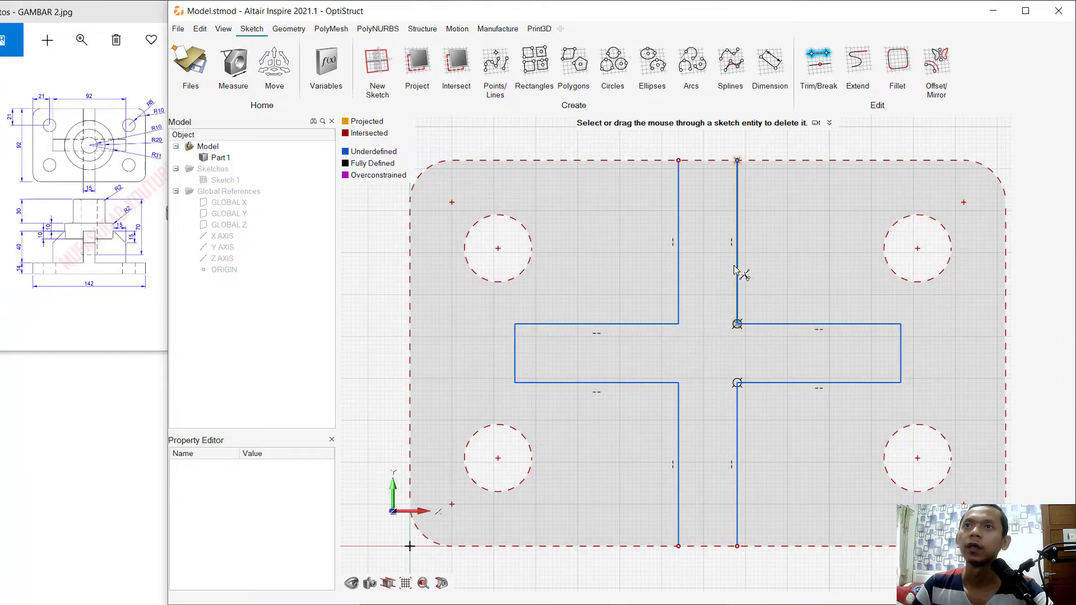
Close the cross's top and bottom ends with 0.0140 m lines
click(507, 64)
click(679, 161)
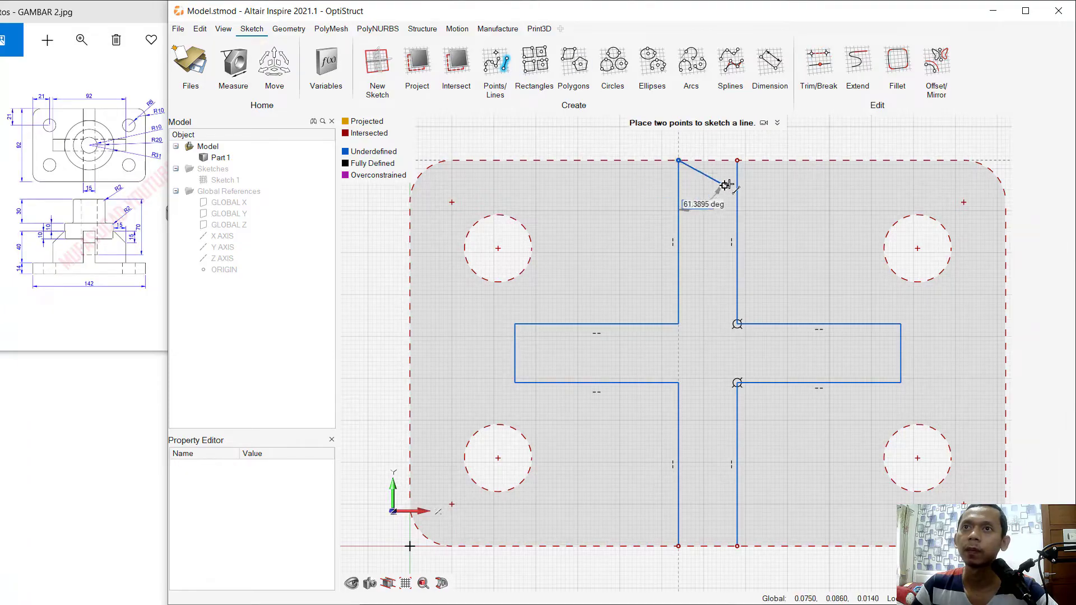
click(737, 161)
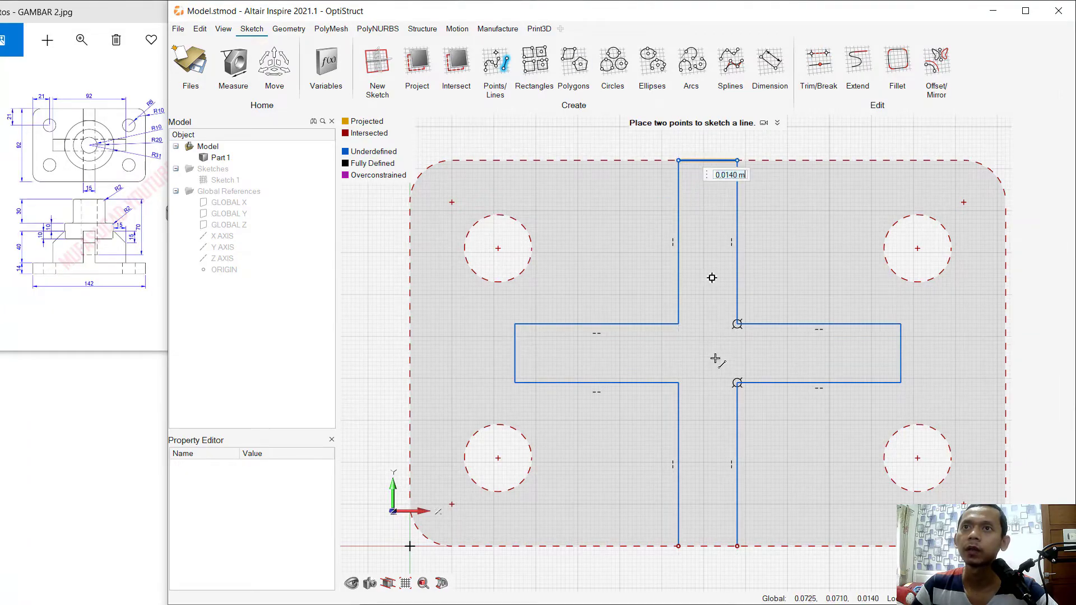
click(738, 546)
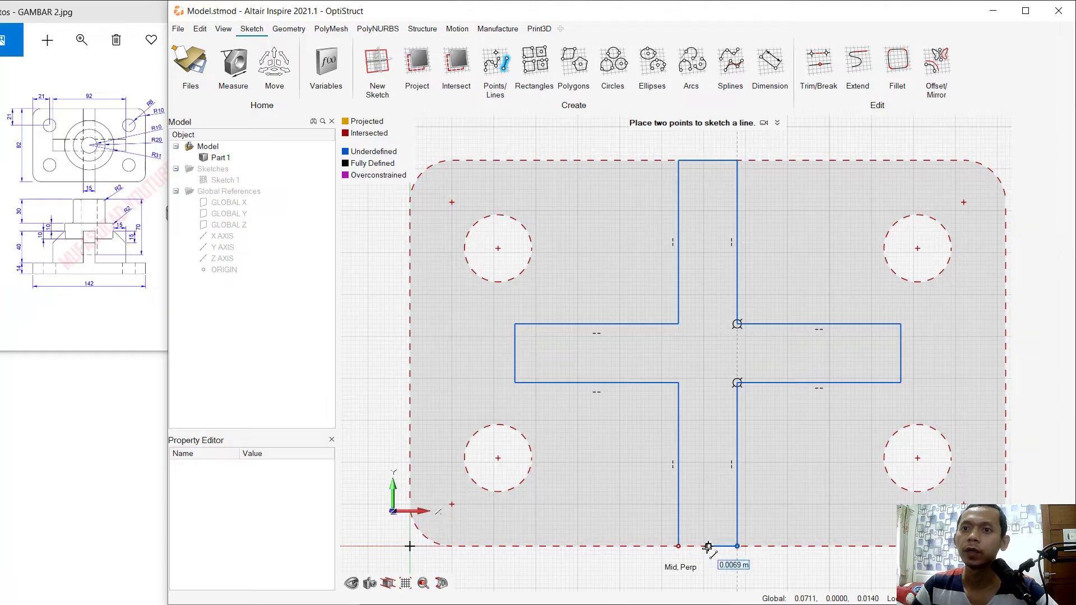
click(678, 546)
right_click(803, 238)
click(791, 238)
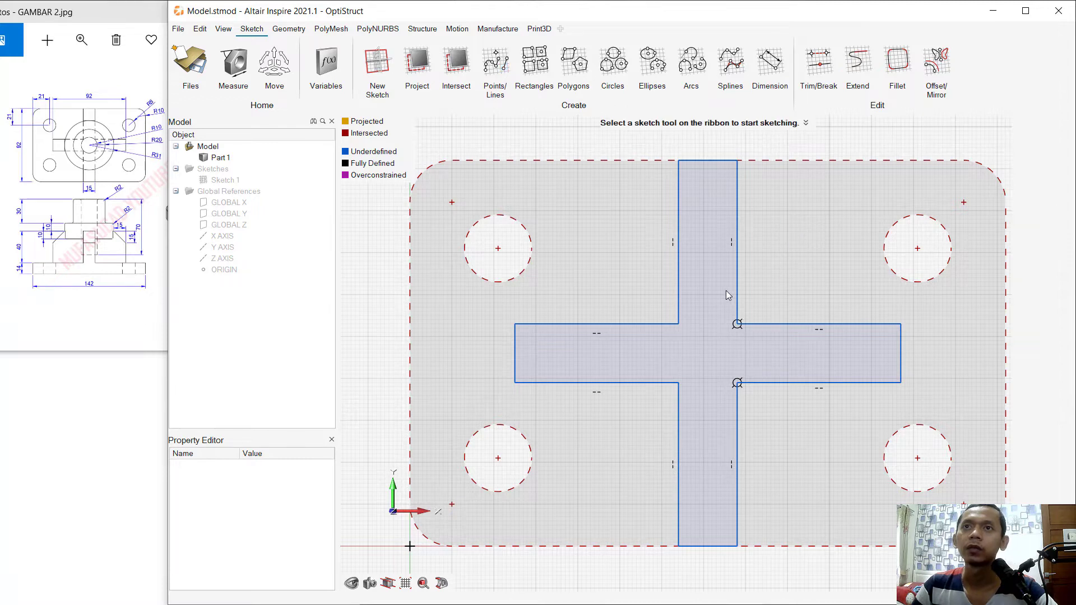
Push/Pull the cross profile 0.040 m upward into a solid boss on the plate
click(289, 29)
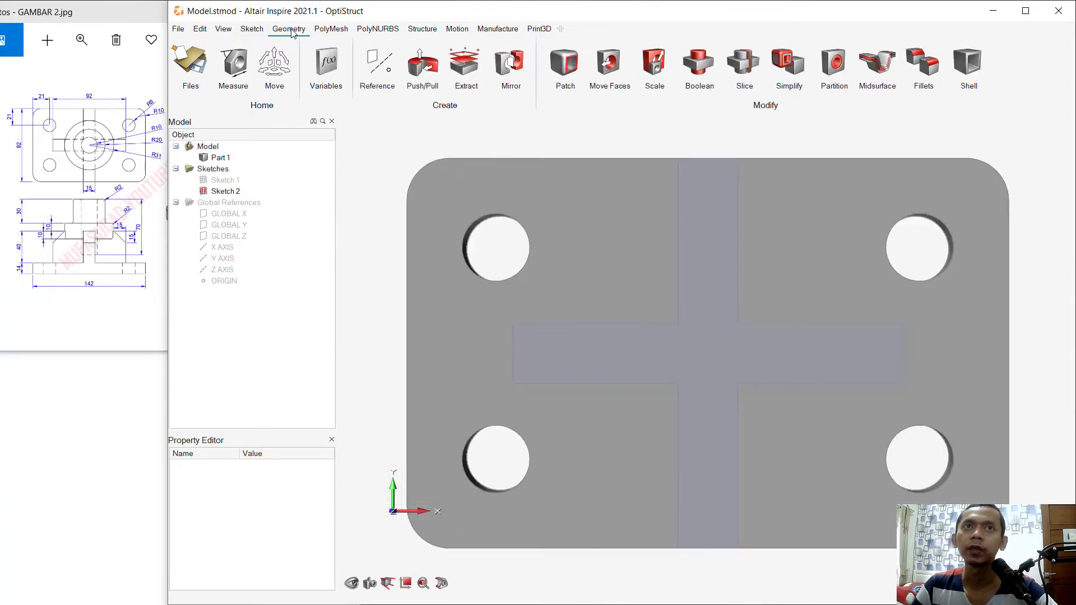
click(423, 63)
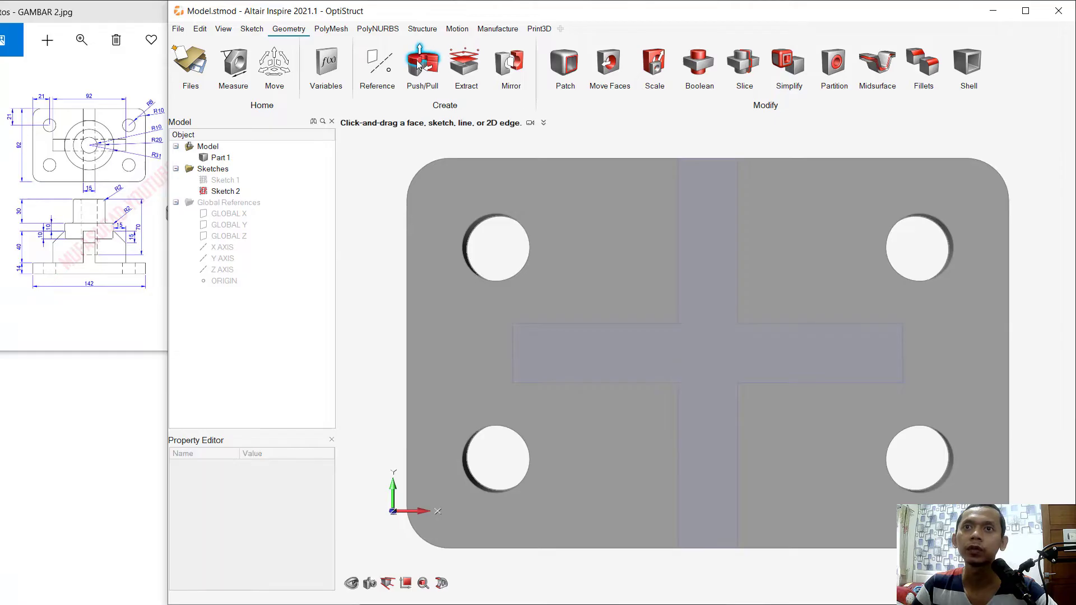
click(704, 336)
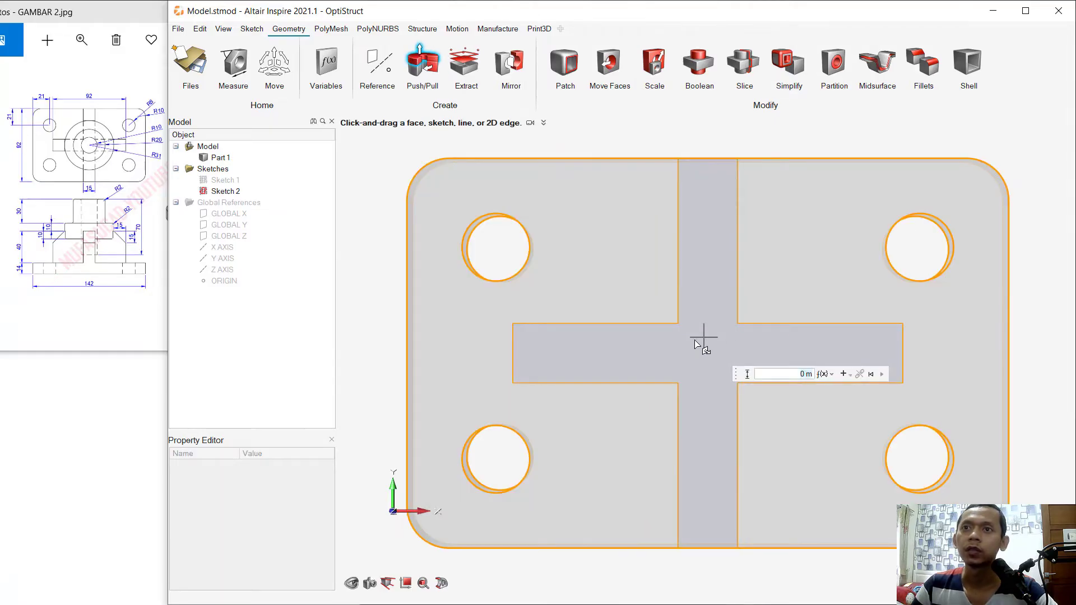
right_drag(745, 332, 754, 231)
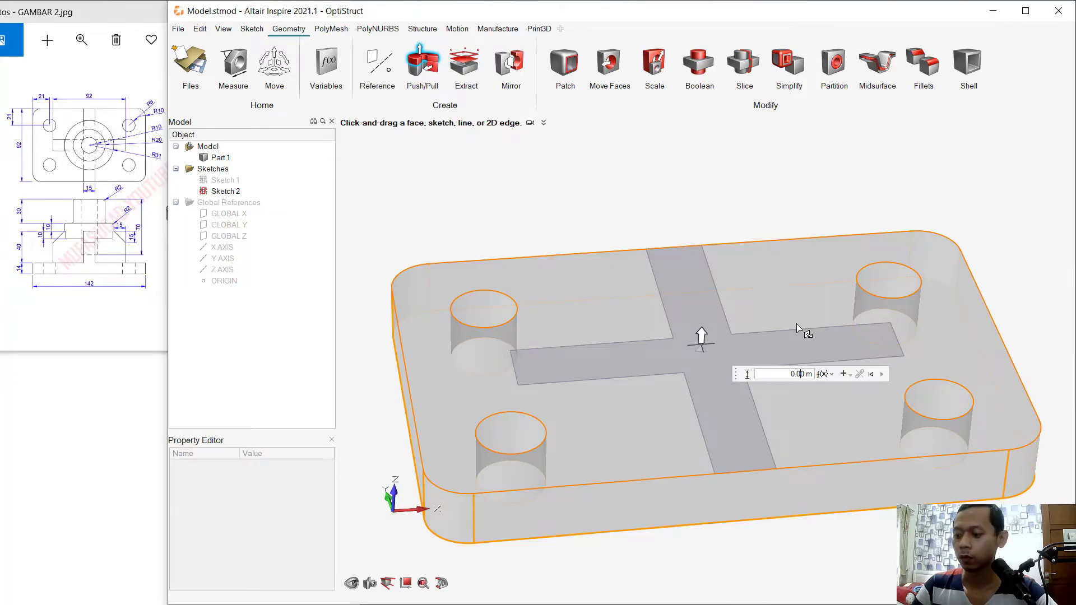
key(Return)
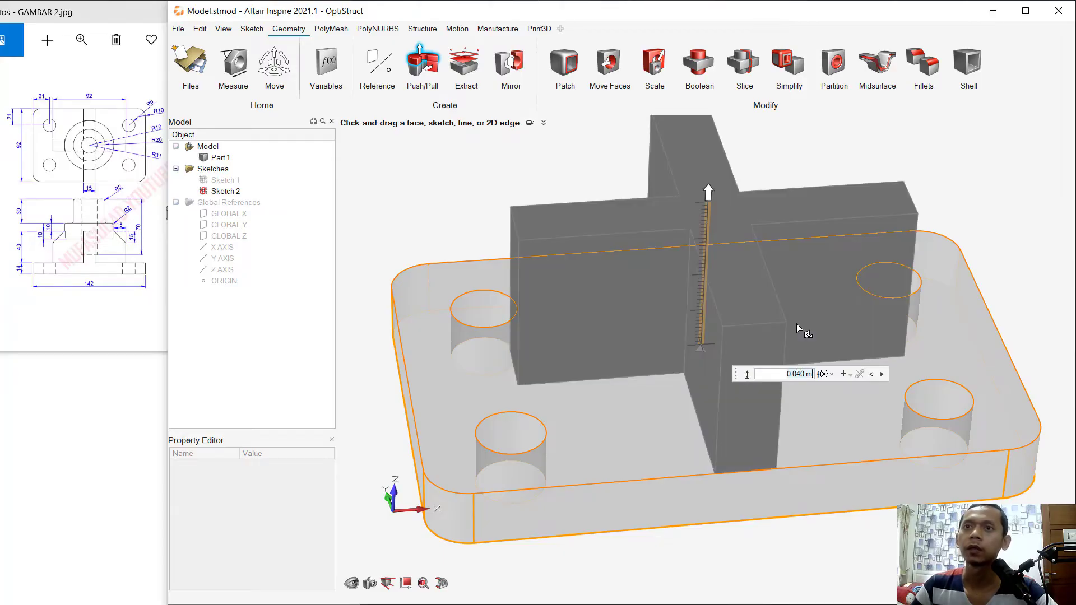
right_click(883, 378)
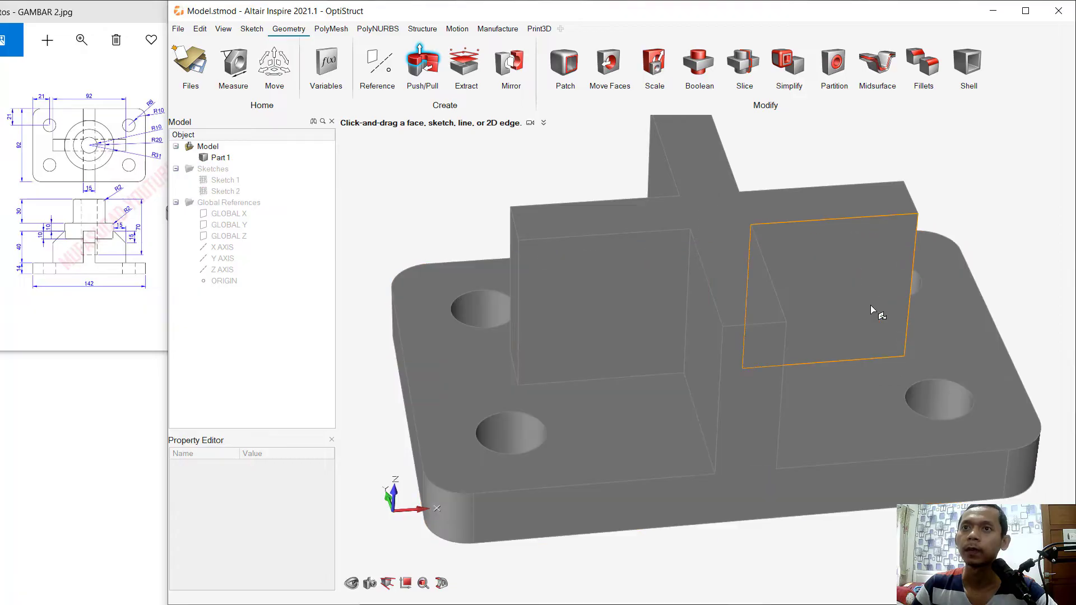
click(914, 56)
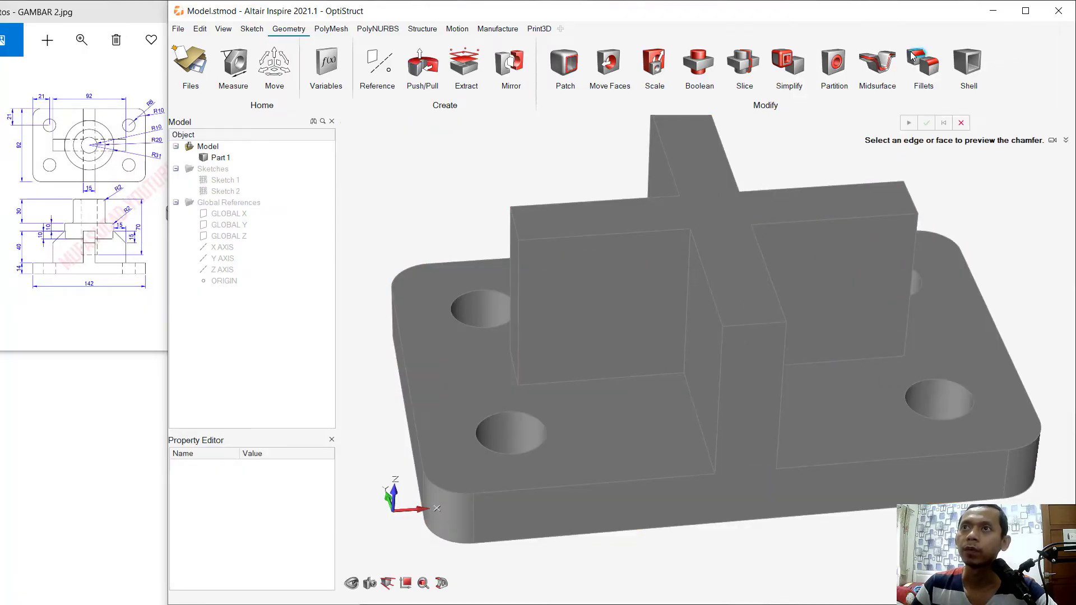
Chamfer the cross-bar edge with a two-distance chamfer of 0.015 m by 0.015 m
click(762, 322)
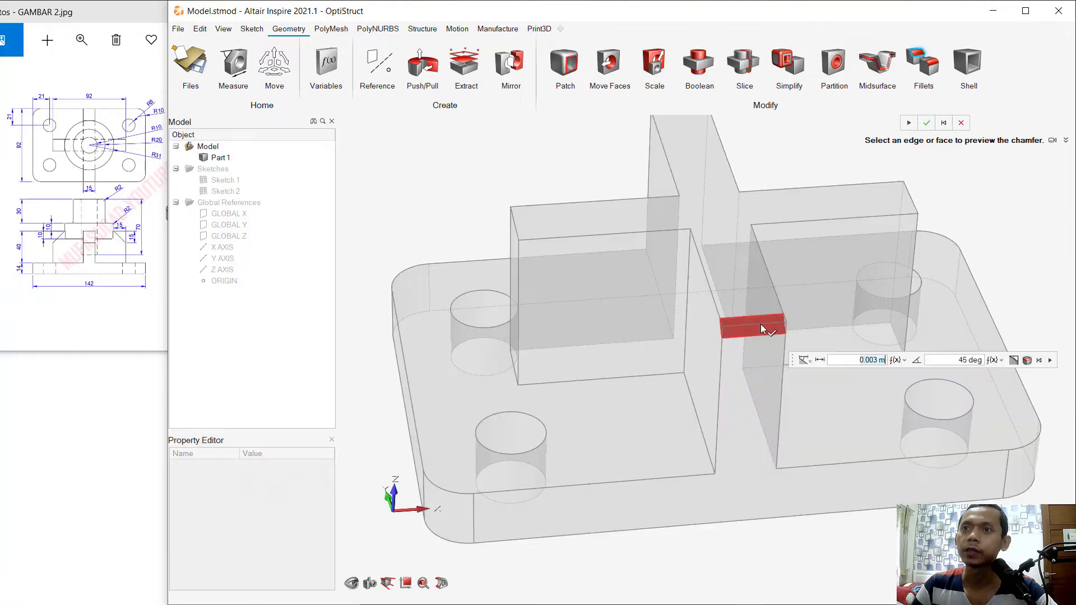
click(806, 360)
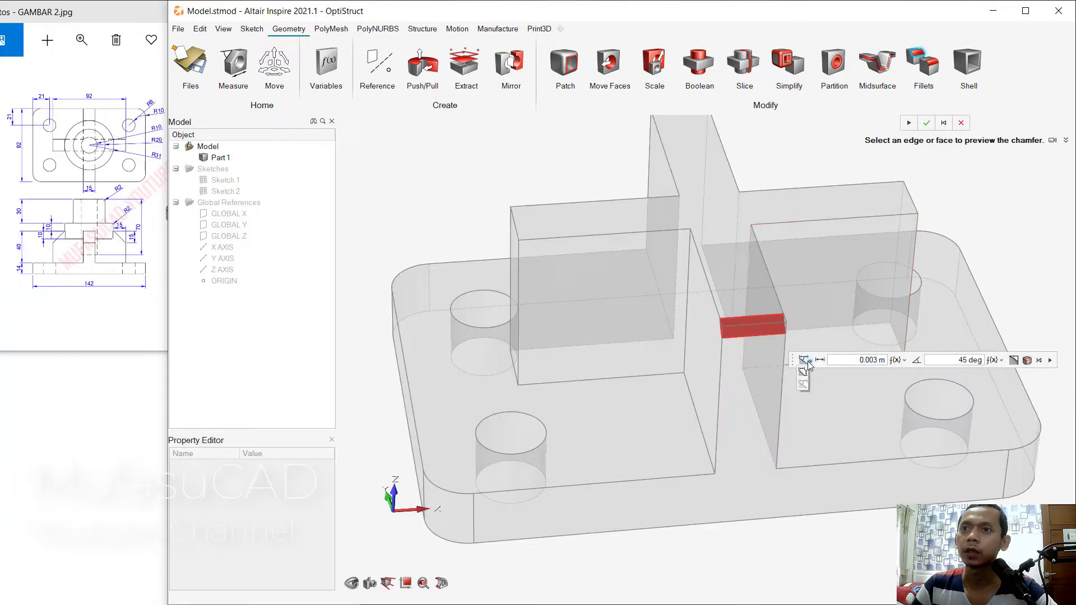
click(805, 375)
click(856, 361)
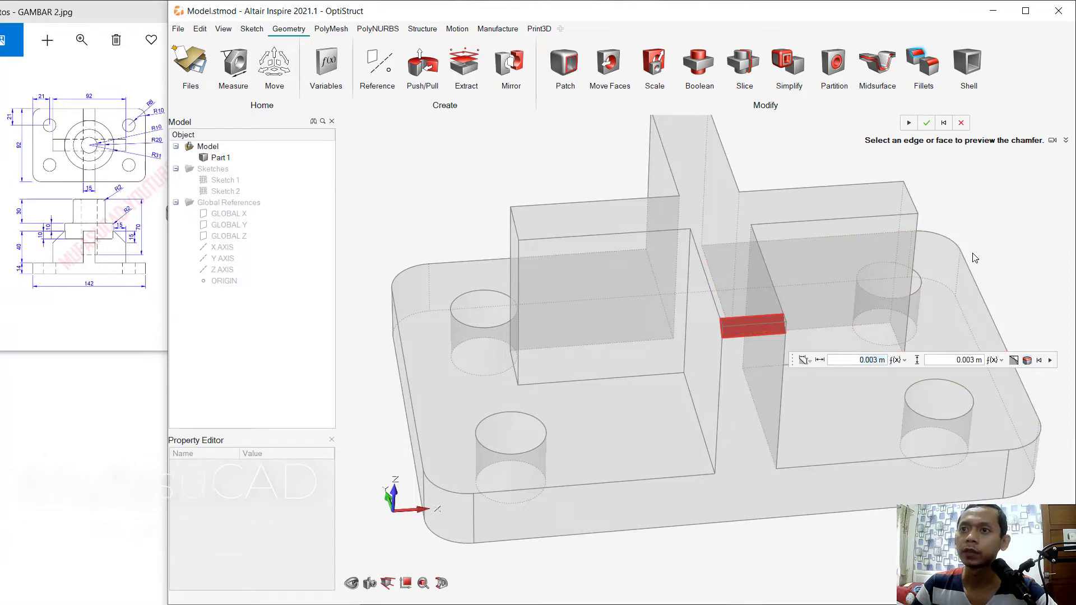
text(0.015)
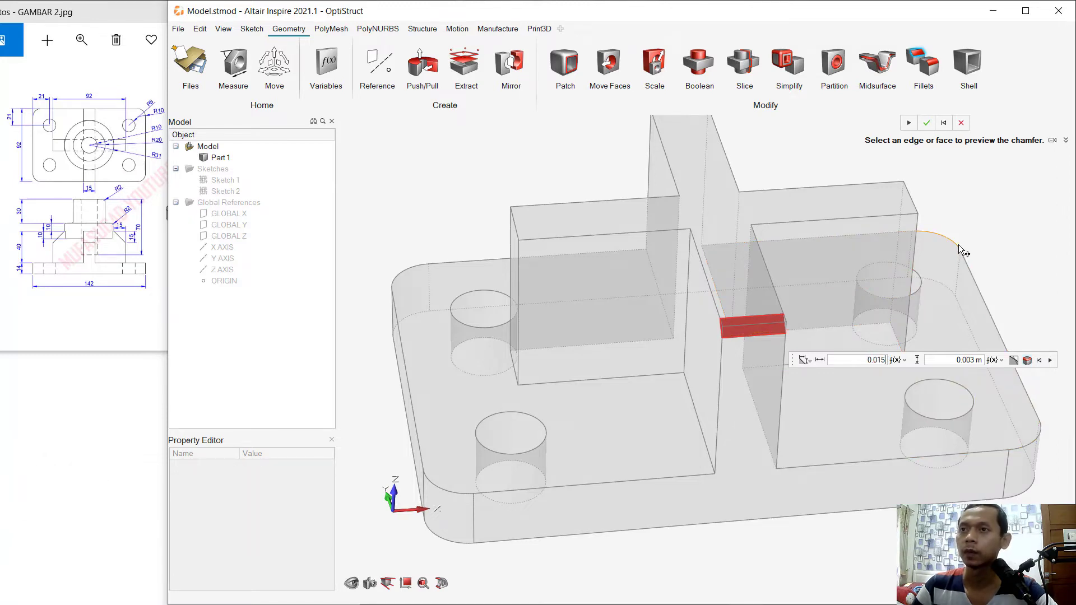
key(Return)
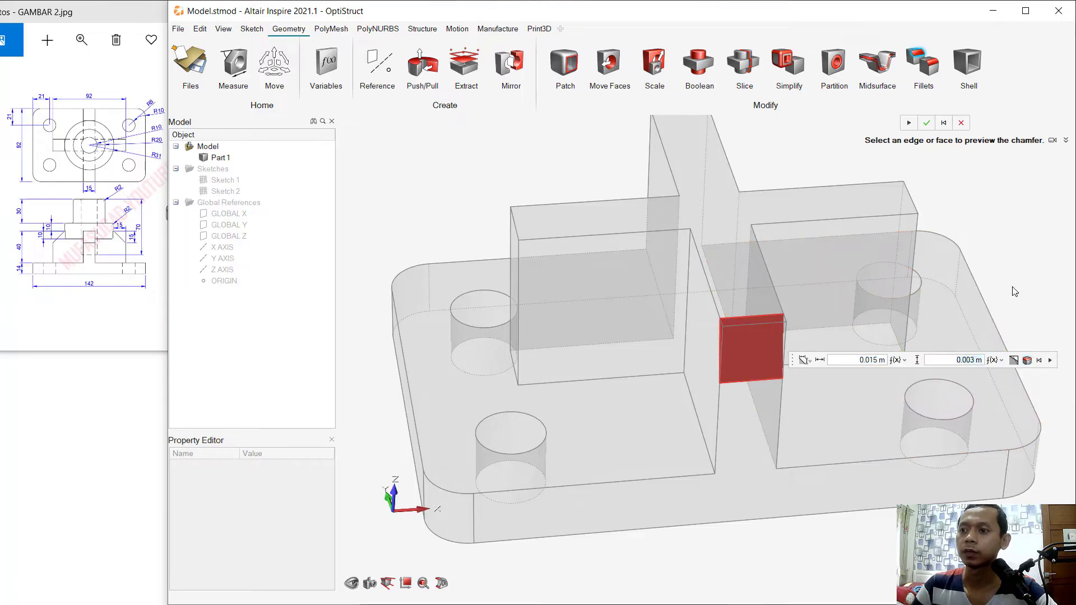
text(0.015)
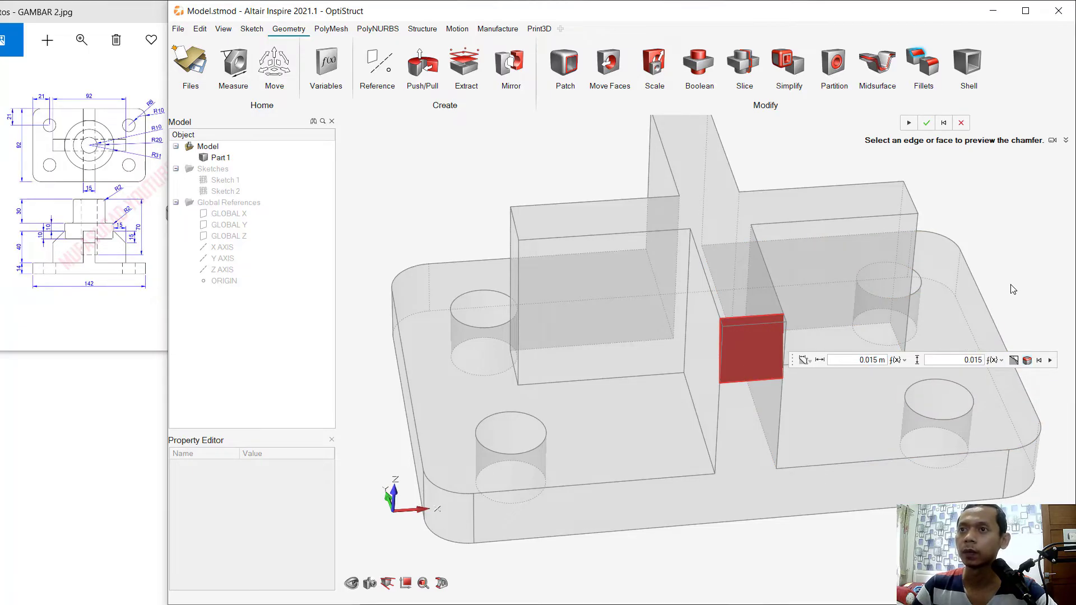
key(Return)
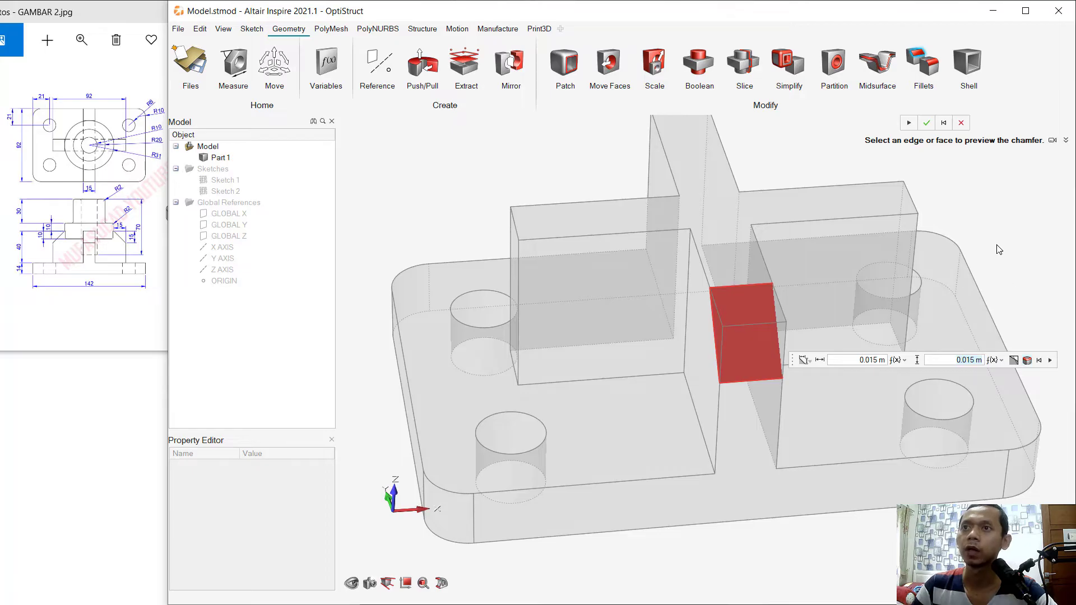
Add the right block, fin and left block top edges and apply the chamfers
click(912, 201)
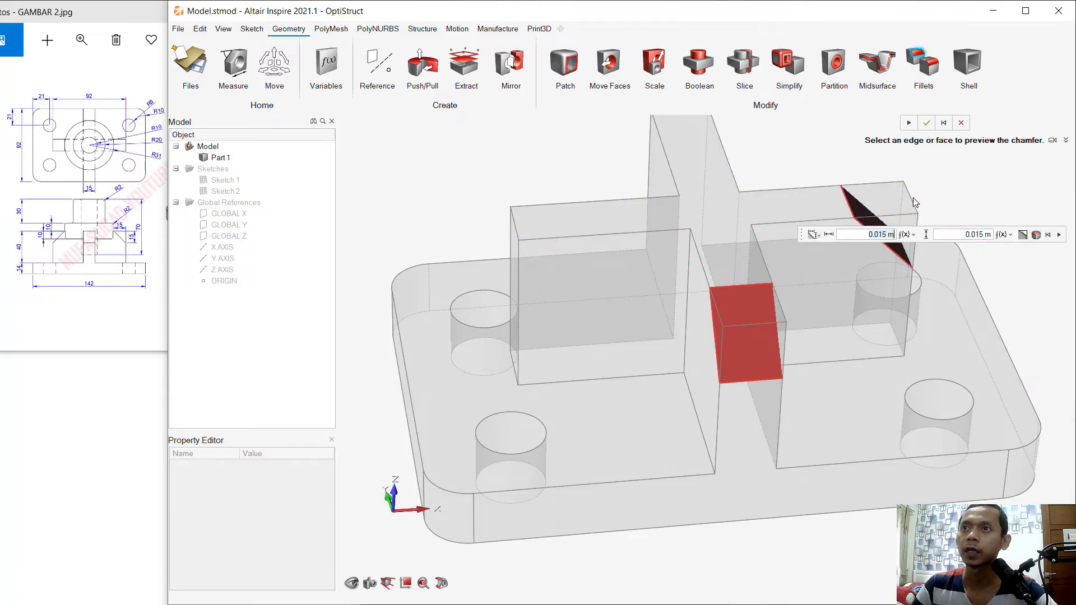
scroll(685, 153, down, 5)
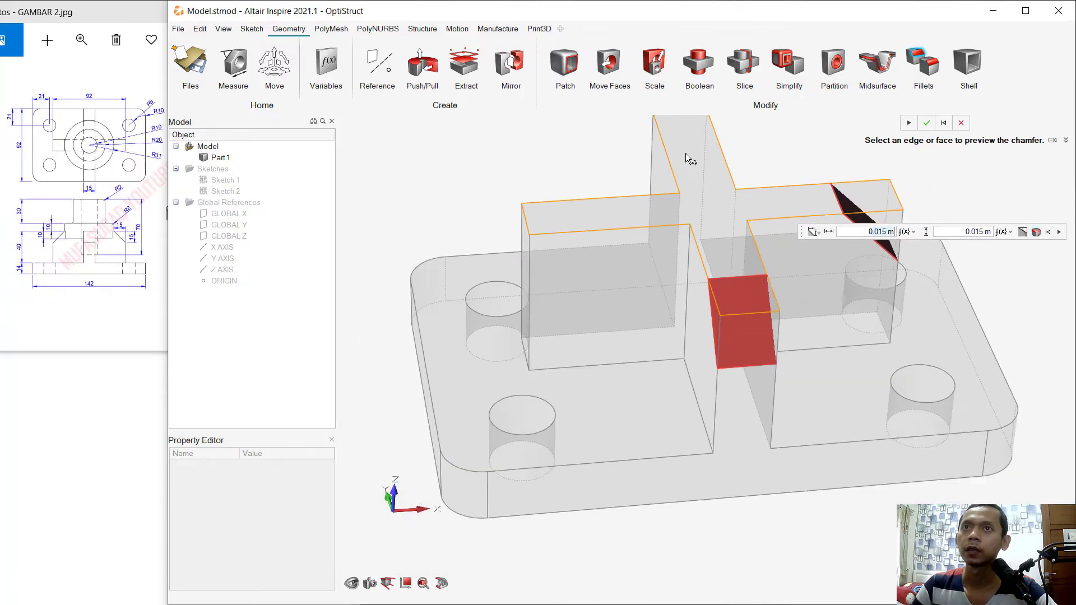
click(683, 120)
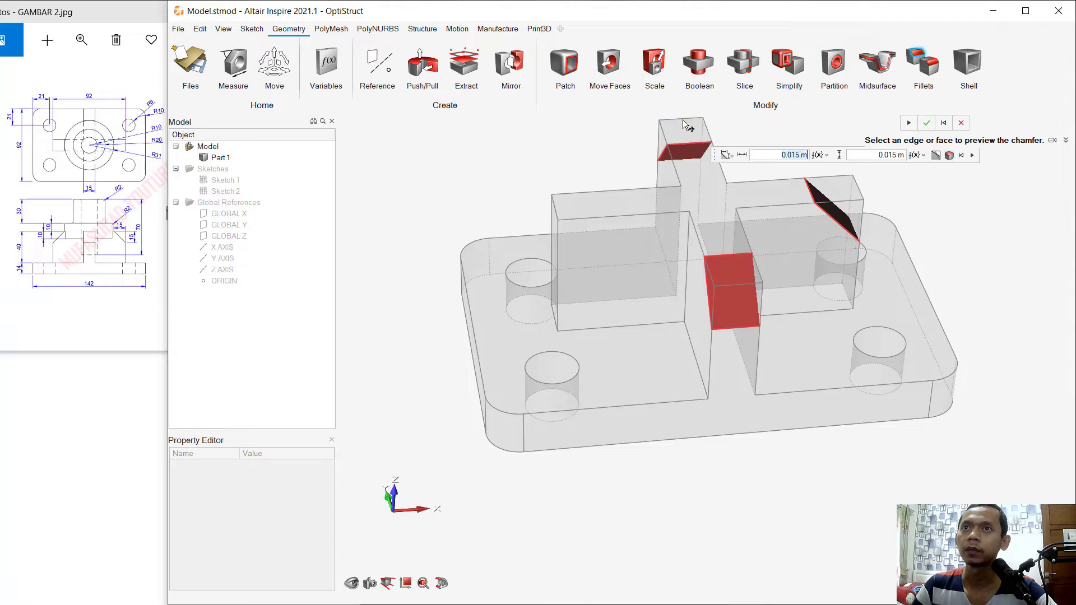
click(555, 210)
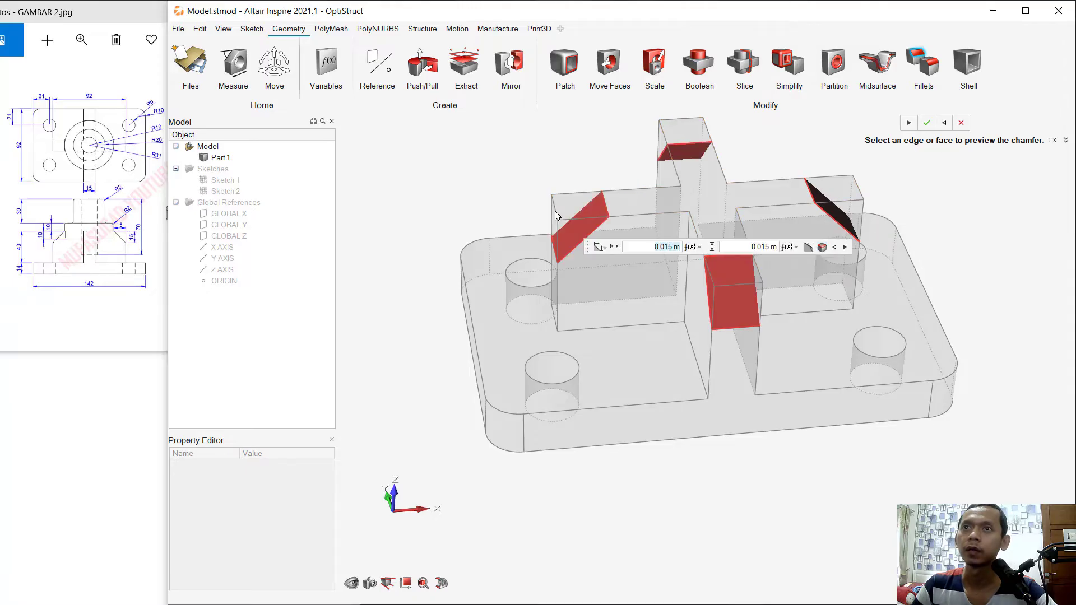
click(847, 249)
middle_drag(822, 156, 797, 209)
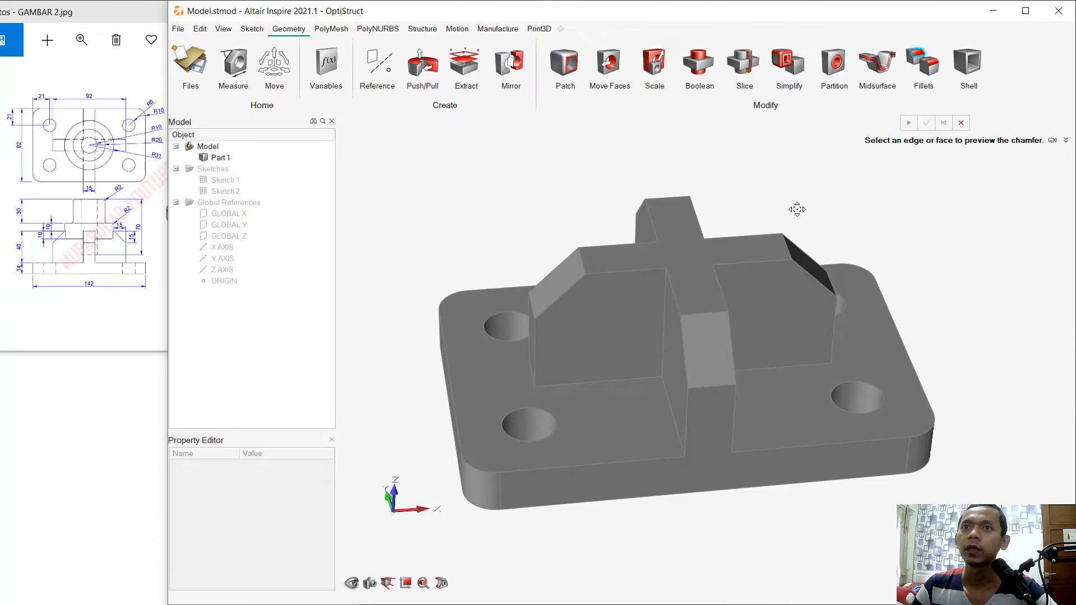
click(252, 29)
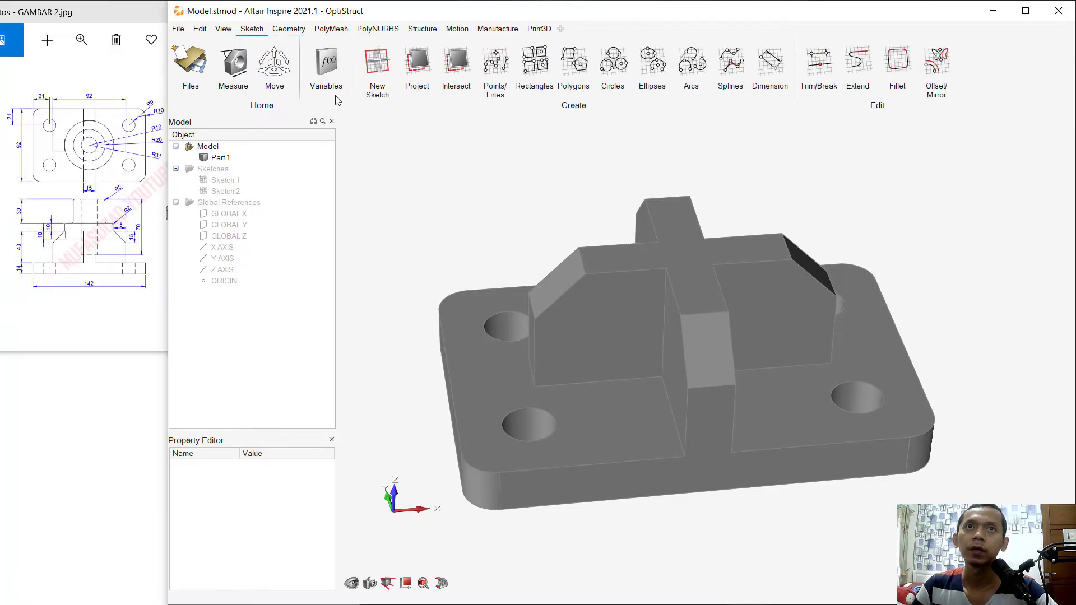
In a new sketch on the cross top face, draw a 0.062 m circle between the arm ends
click(377, 78)
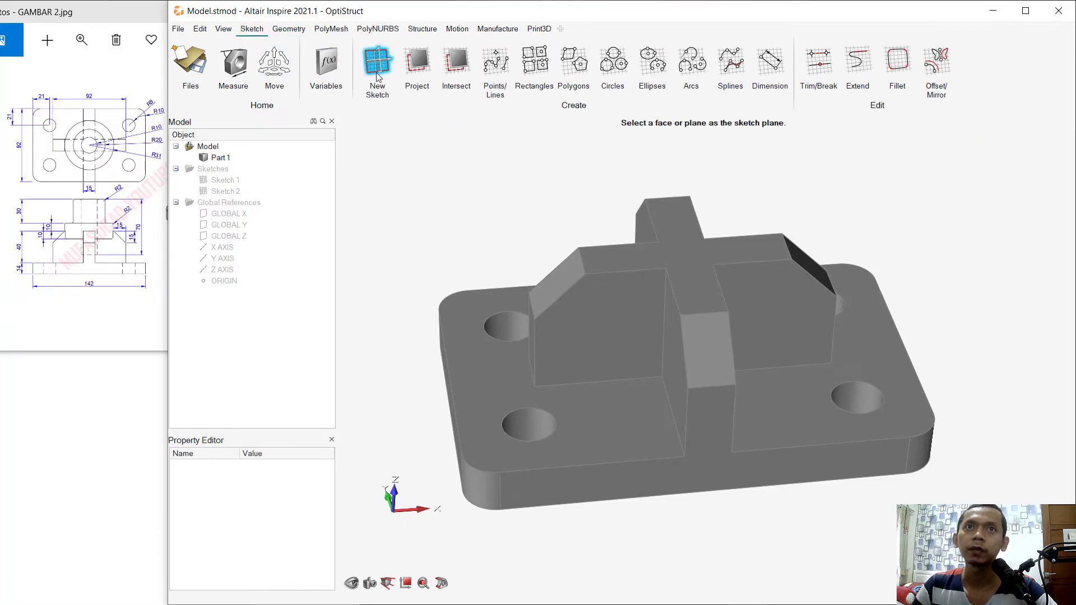
click(675, 247)
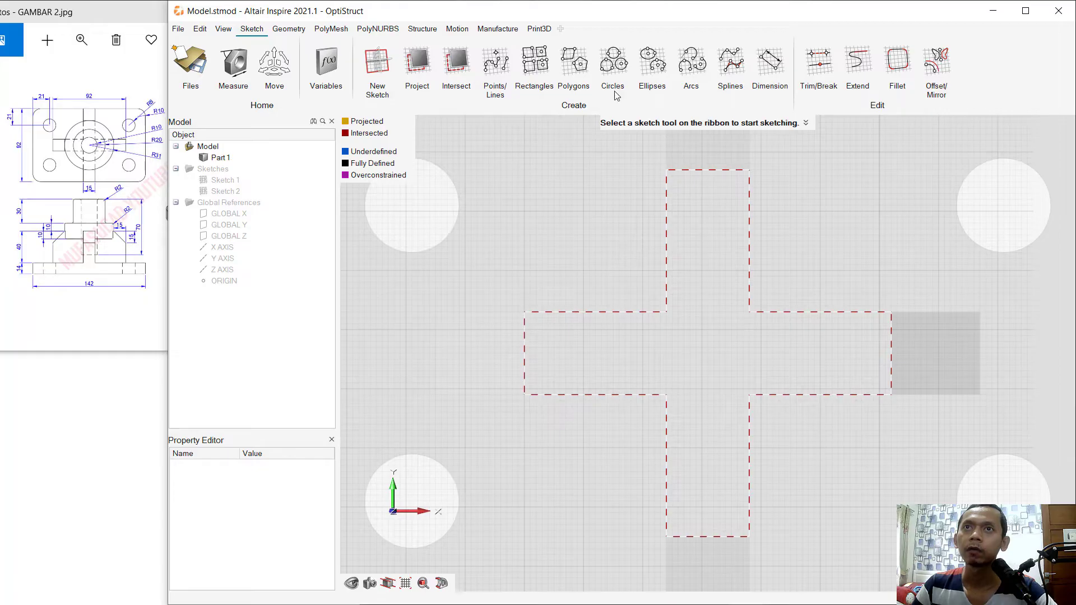
click(614, 56)
click(524, 354)
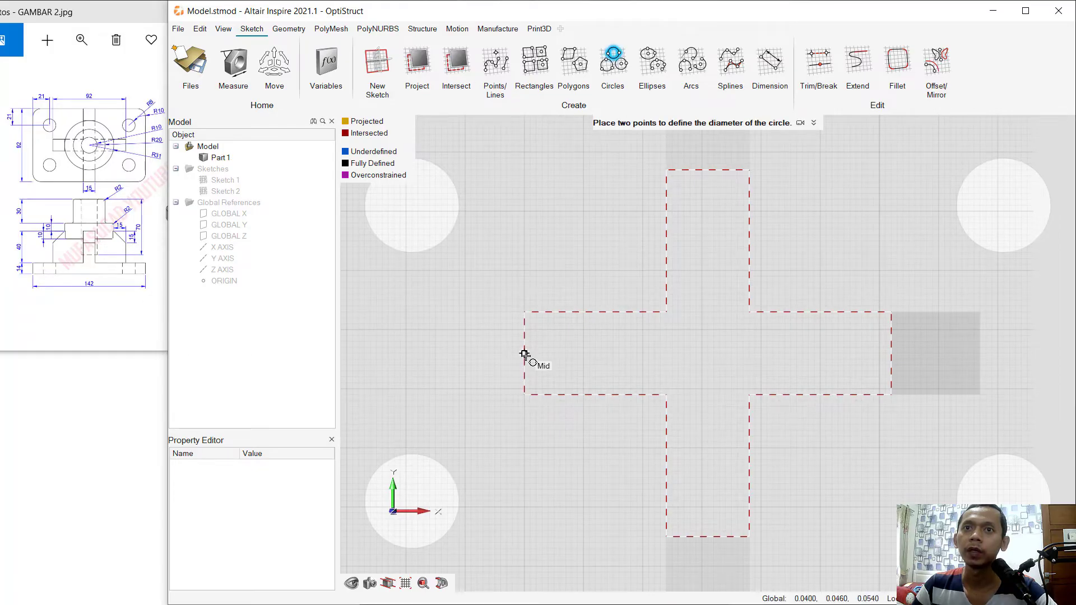
click(892, 353)
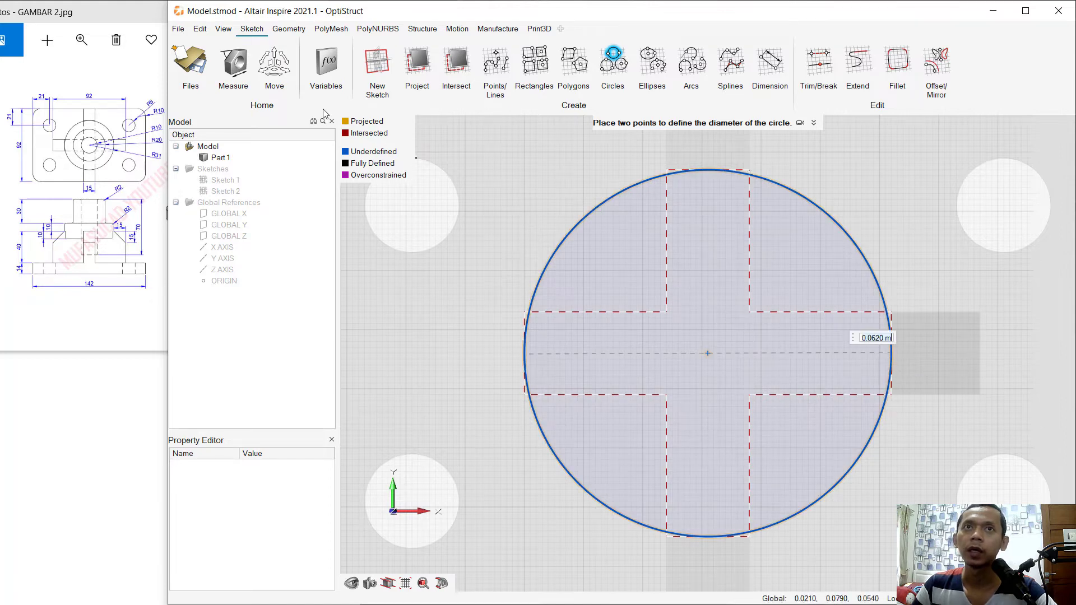
click(557, 183)
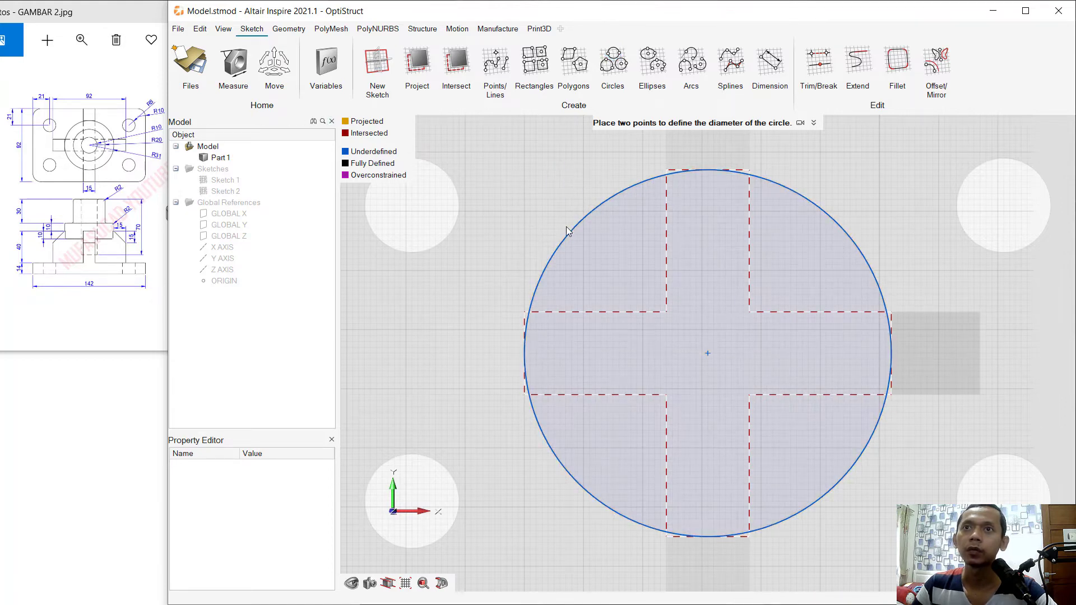
click(290, 29)
click(432, 60)
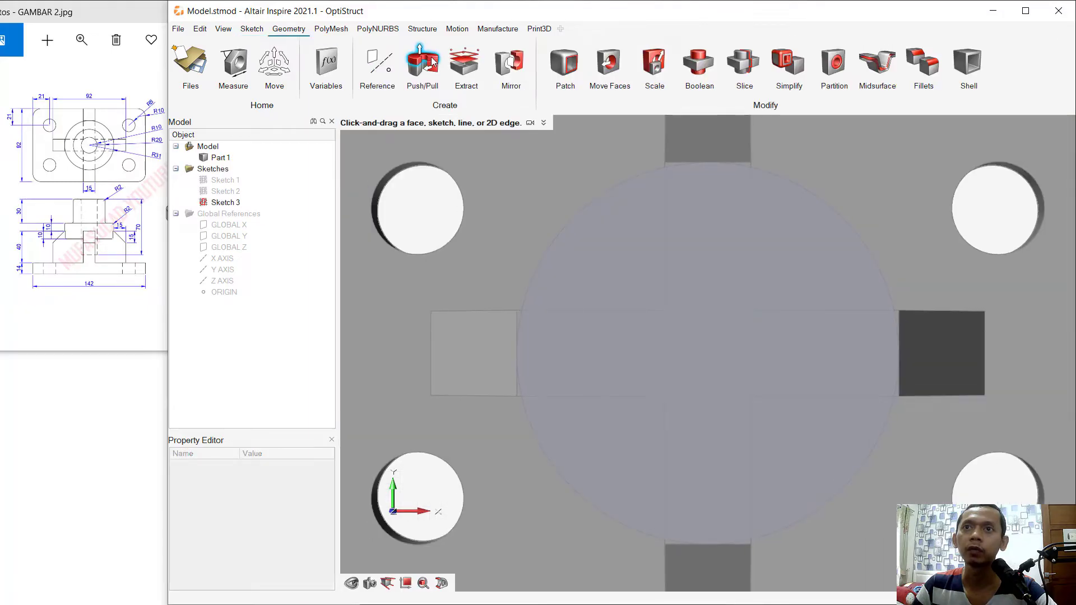
Pull the 0.062 m circle up 0.01 m into a solid disc atop the cross boss
right_drag(680, 321, 680, 235)
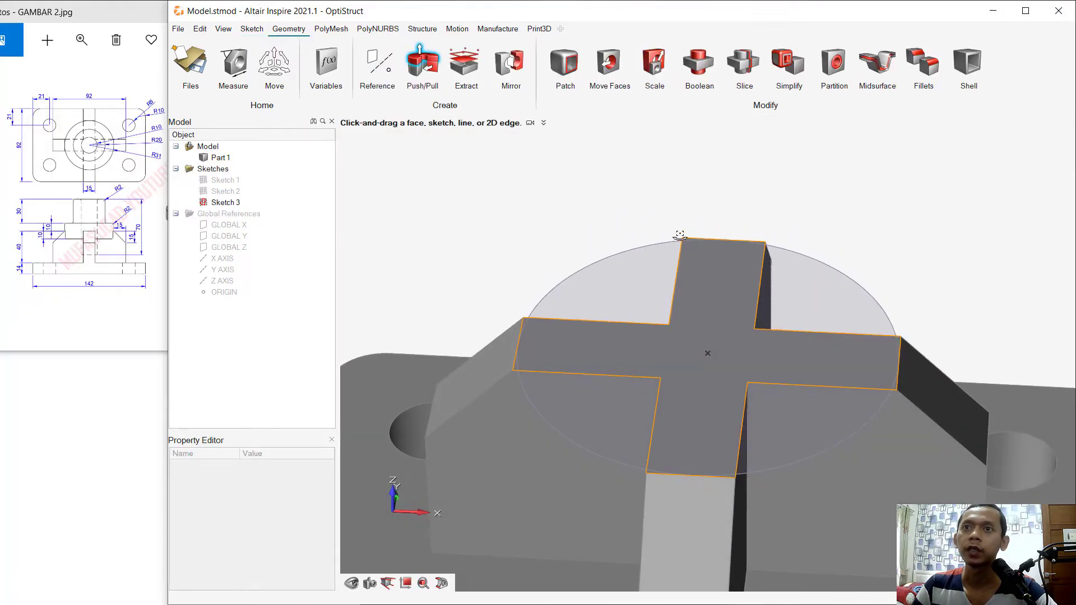
click(643, 289)
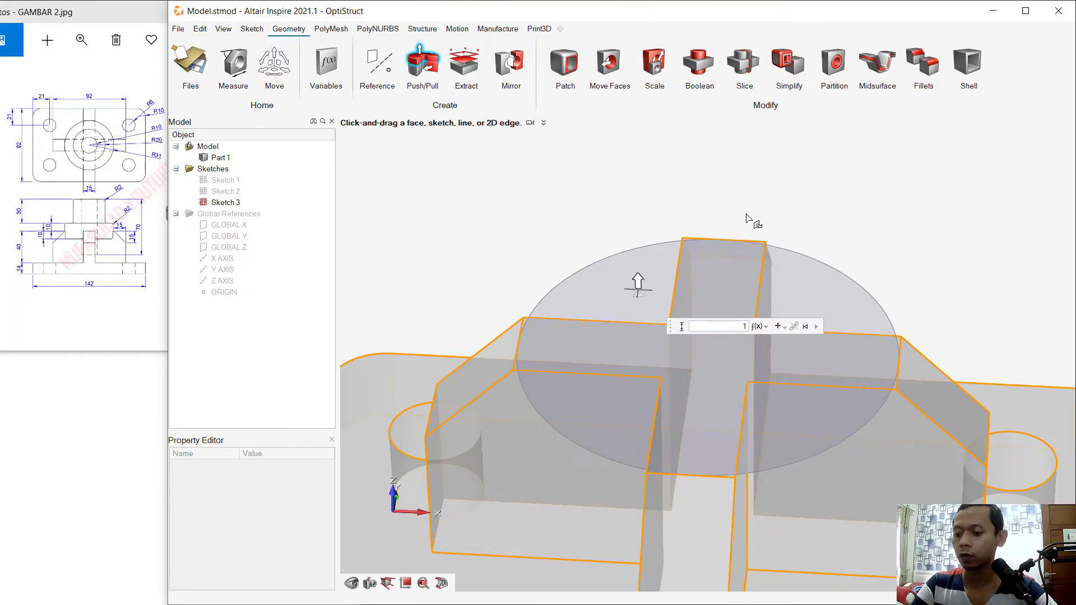
text(.0)
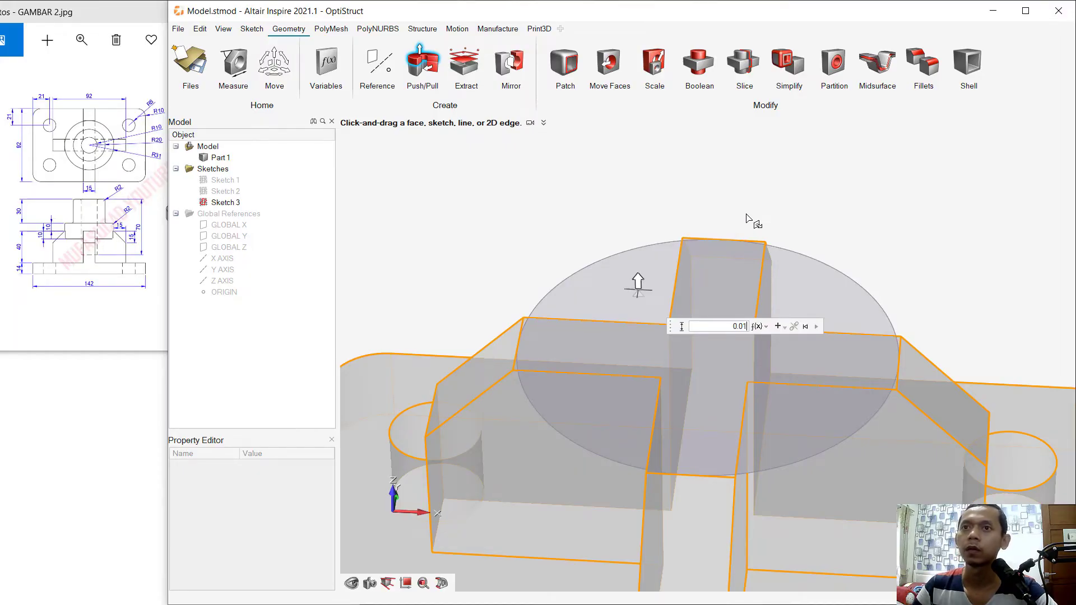
text(1)
key(Return)
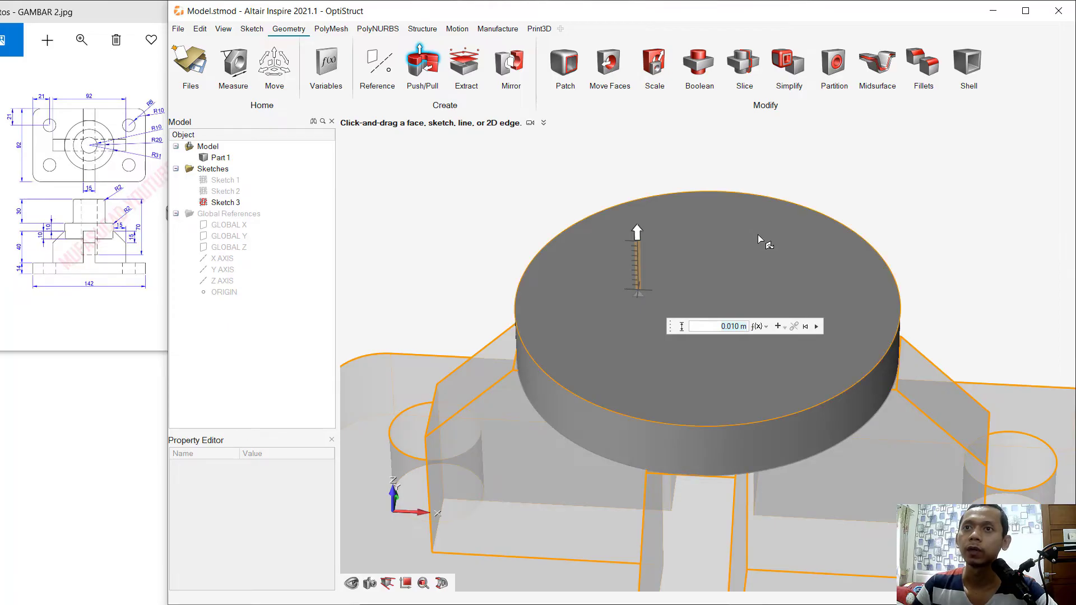
key(Escape)
mouse_move(823, 311)
right_down()
mouse_move(947, 235)
mouse_move(945, 158)
mouse_move(810, 211)
mouse_move(755, 218)
right_up()
right_drag(536, 250, 448, 145)
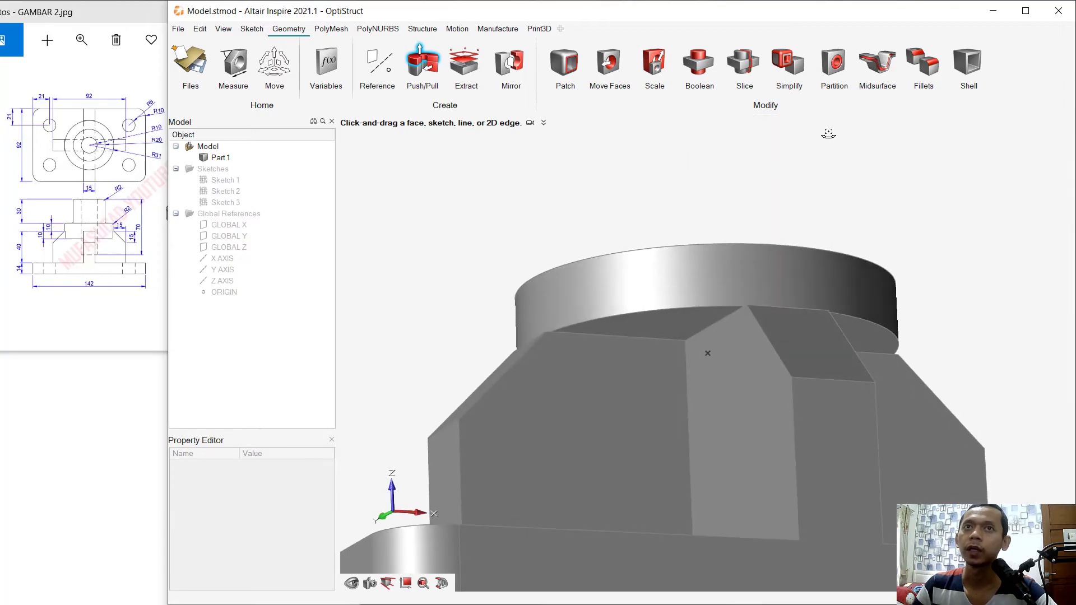
Push the first two cross-boss faces beside the cylinder down by 0.01 m
click(430, 62)
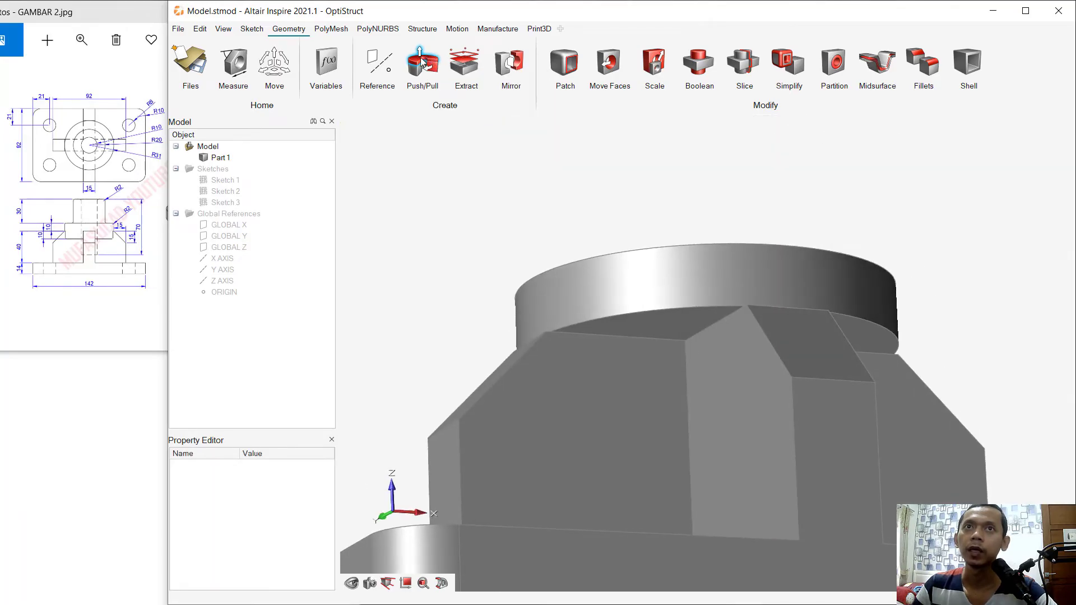
click(430, 61)
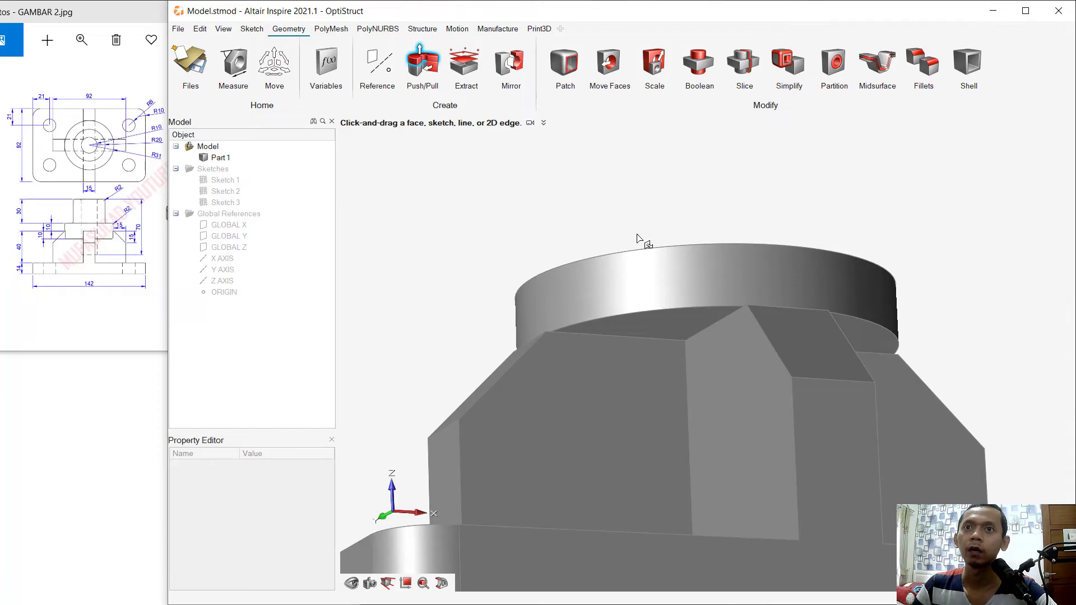
click(658, 329)
text(0.01)
key(Return)
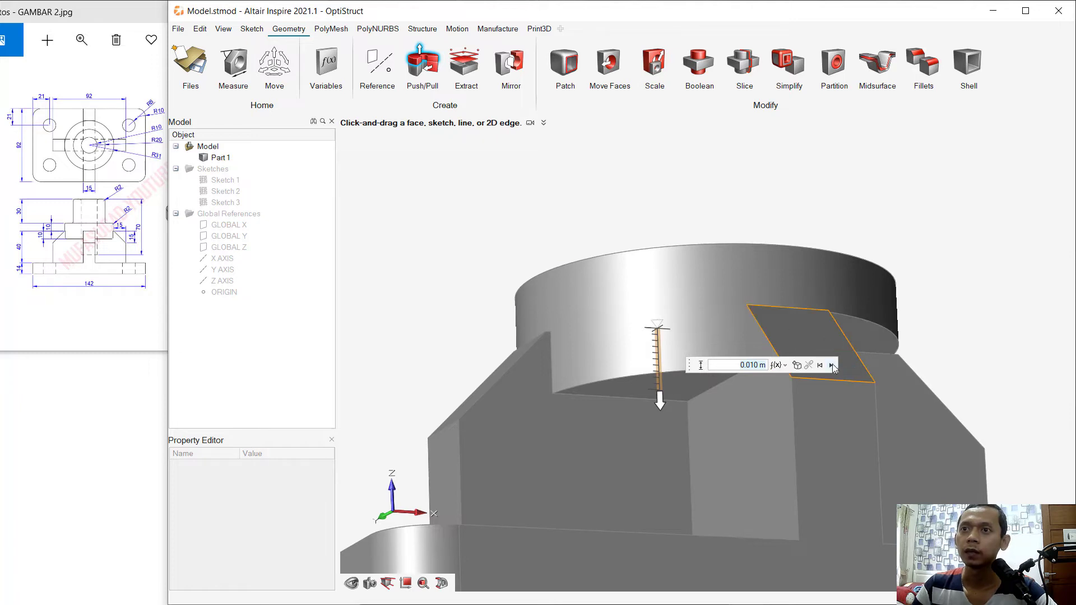
click(912, 356)
right_drag(912, 356, 658, 317)
click(657, 317)
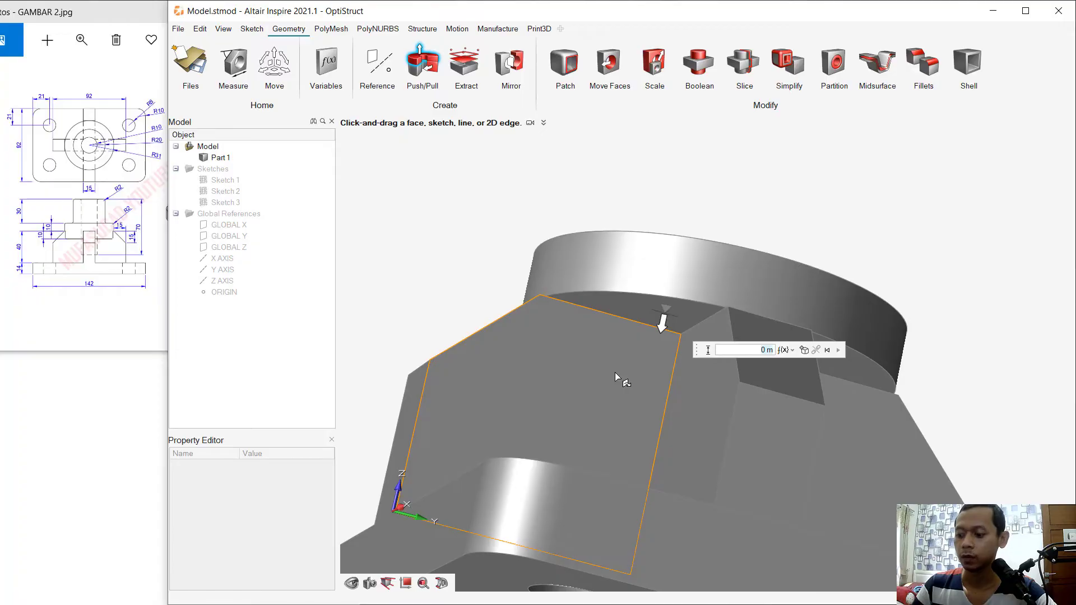
text(0.01)
key(Return)
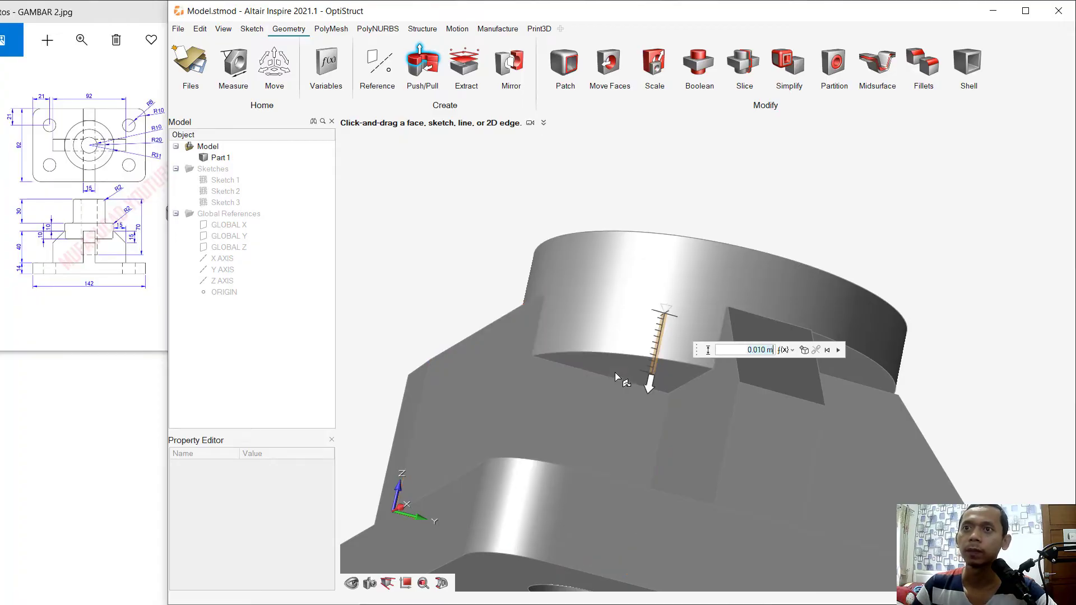
Push the remaining two faces beside the cylinder down 0.01 m and exit Push/Pull
right_drag(839, 349, 679, 318)
click(653, 319)
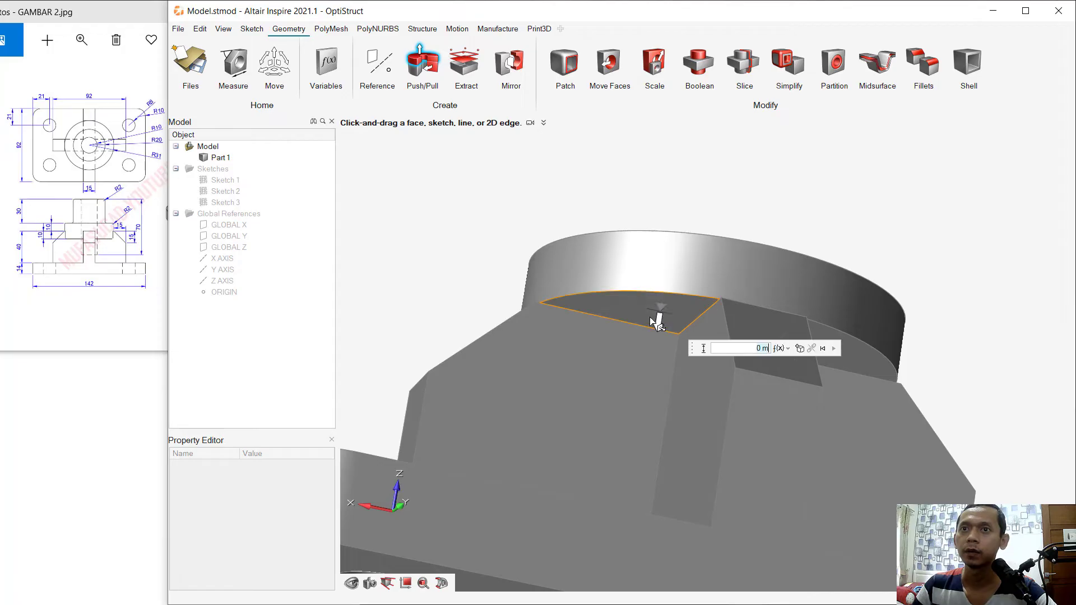
text(0.01)
key(Return)
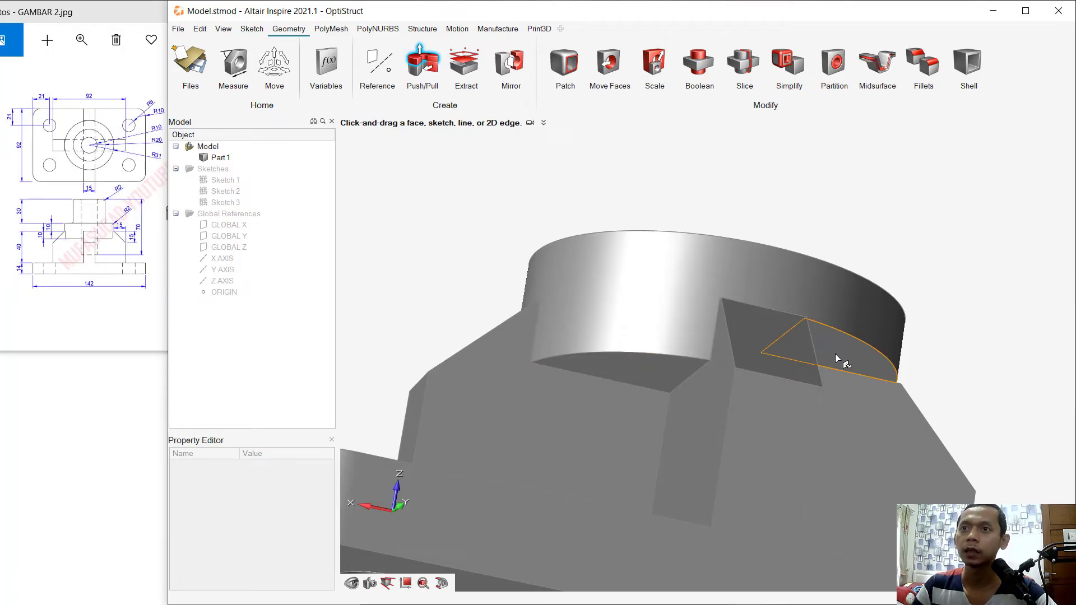
click(835, 351)
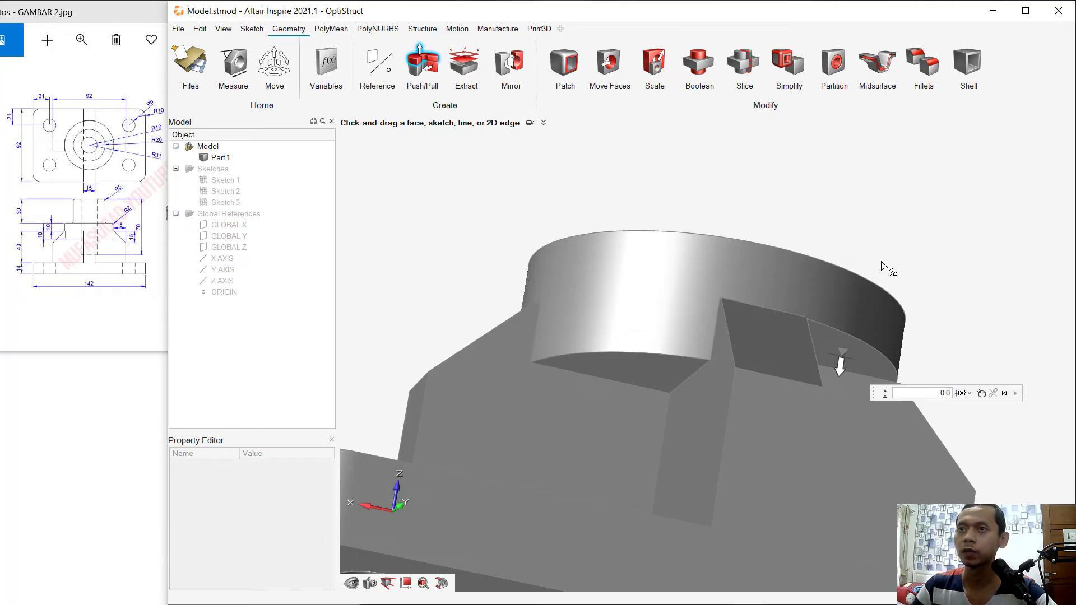
key(Return)
click(1016, 394)
right_drag(989, 367, 657, 255)
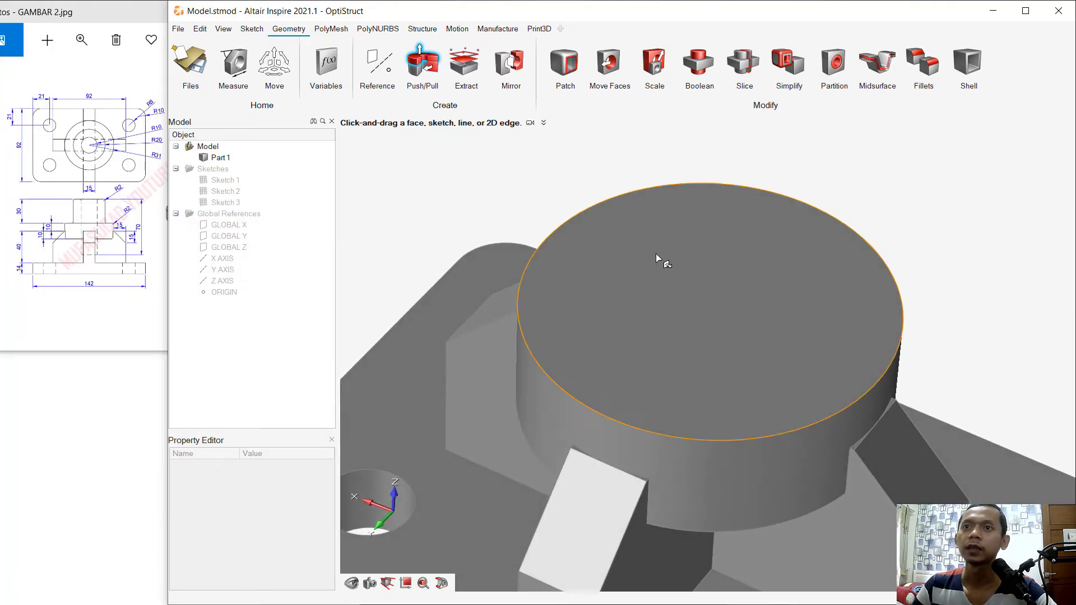
right_click(522, 178)
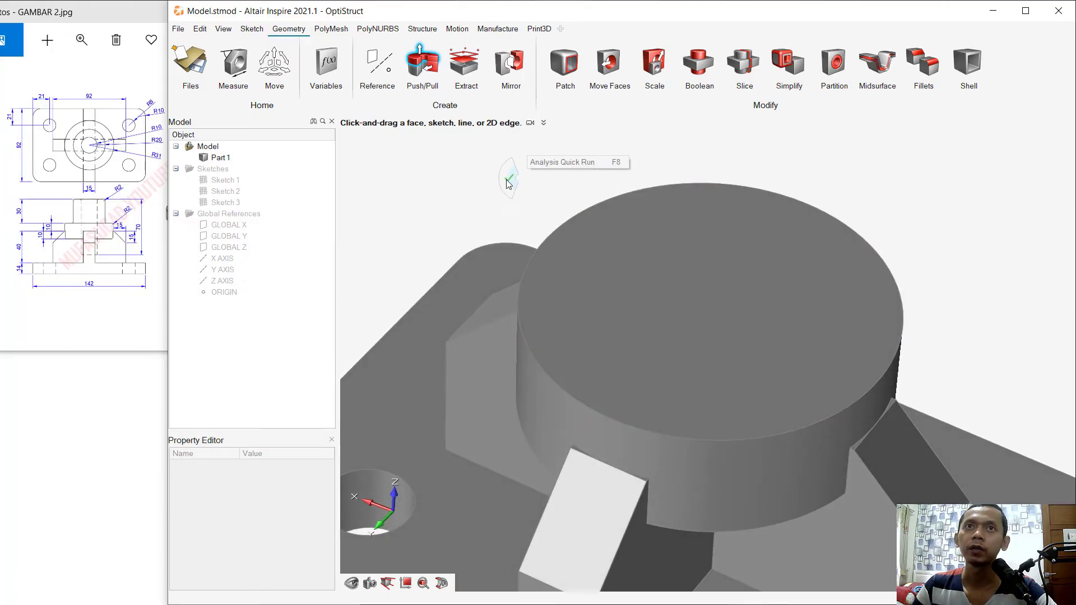
click(508, 180)
On the disc's top face, sketch a concentric circle sized with a 0.04 value
click(251, 28)
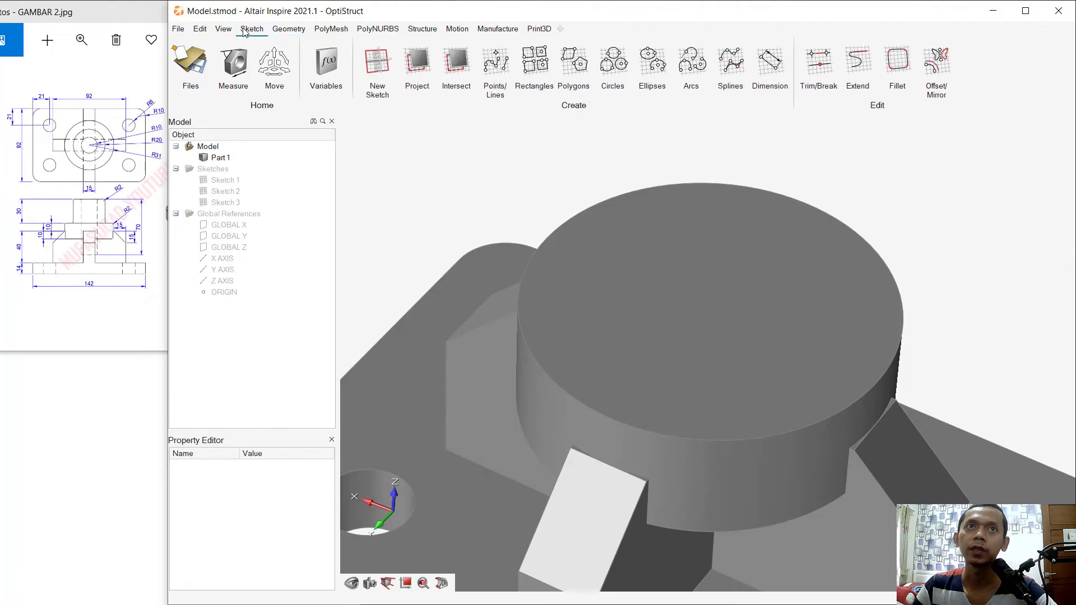
click(378, 62)
click(683, 297)
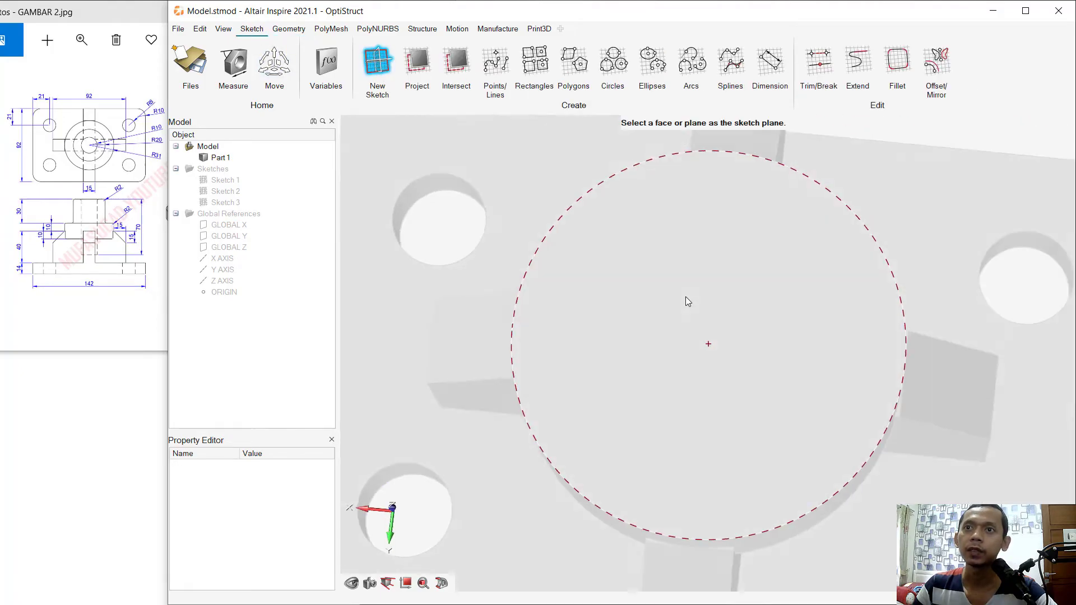
click(622, 65)
click(708, 354)
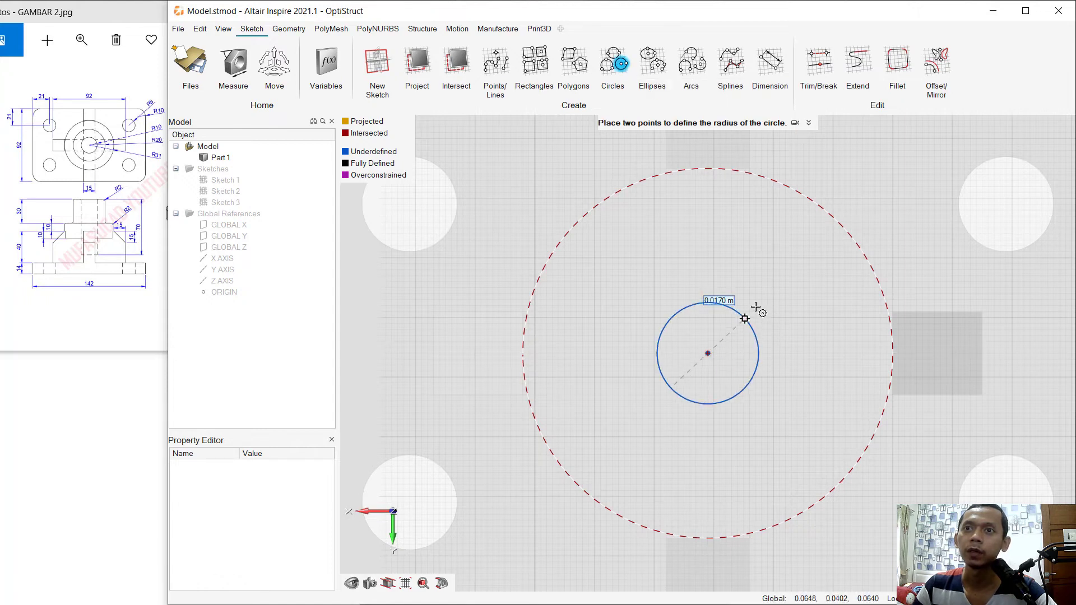
text(0.04)
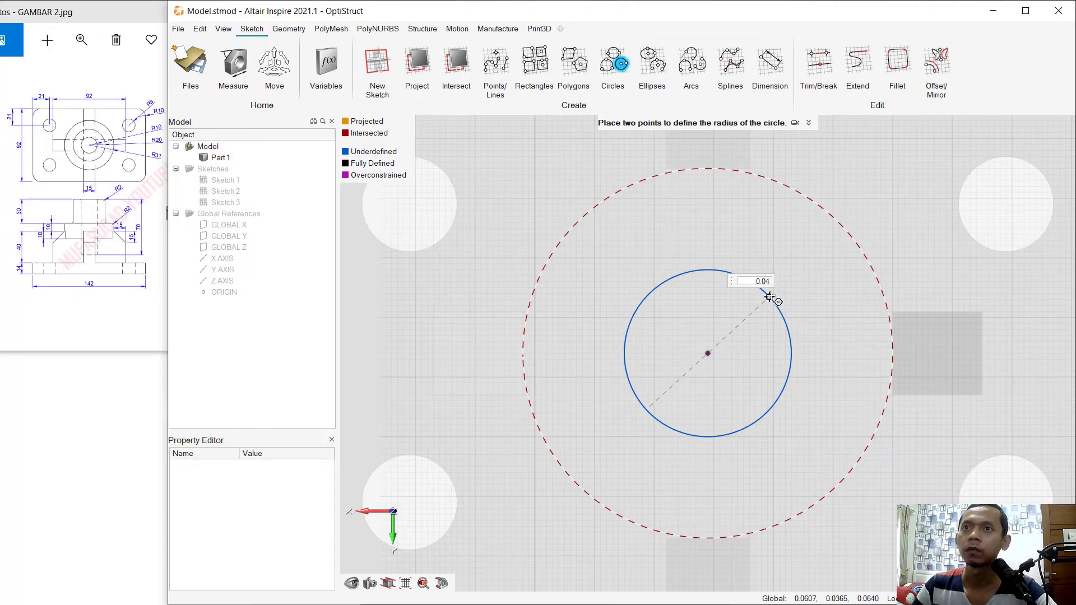
key(Return)
right_click(667, 211)
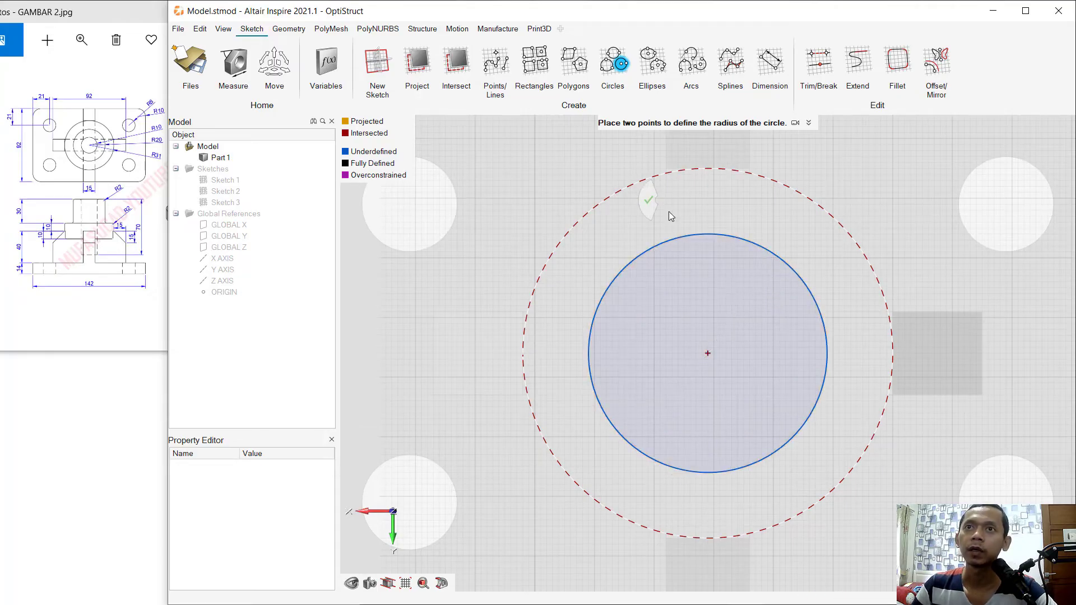
click(650, 203)
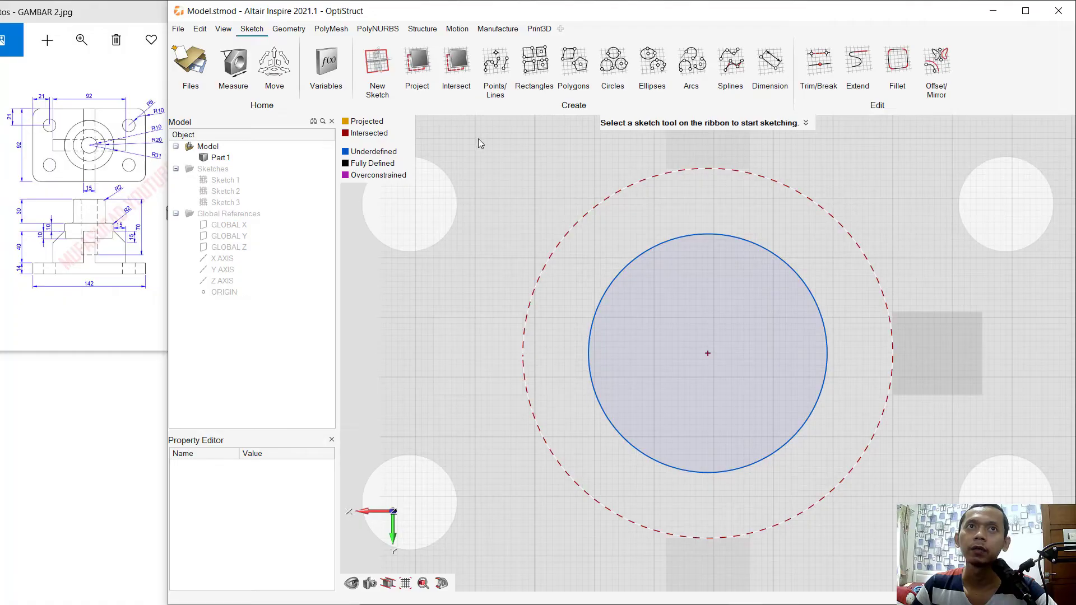
click(289, 28)
Extrude the smaller inner circle 0.03 m upward into a tall cylinder on the disc
click(423, 66)
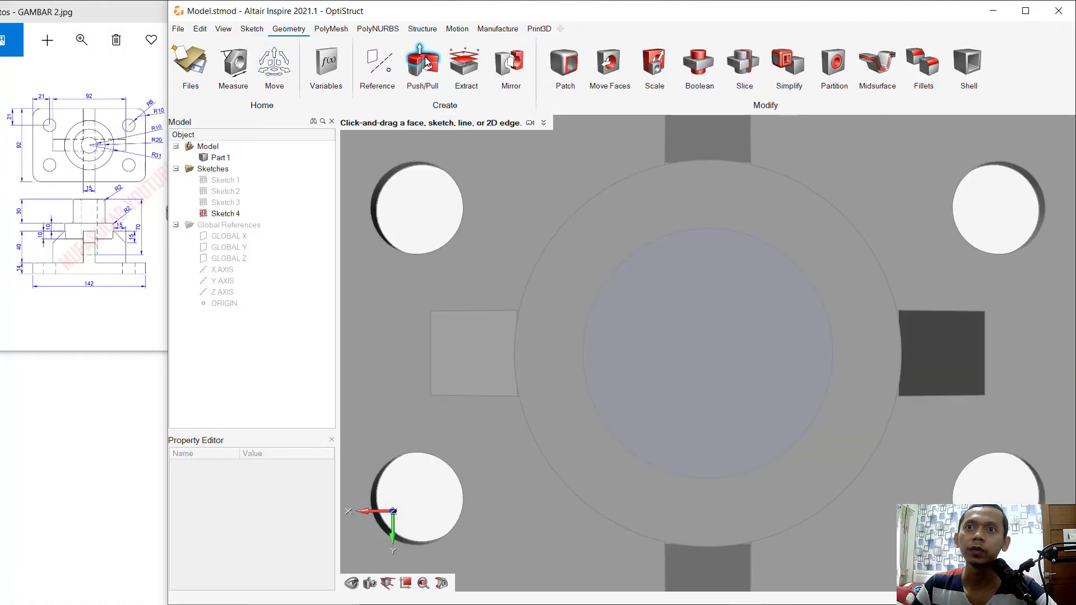
click(667, 319)
right_drag(667, 319, 734, 184)
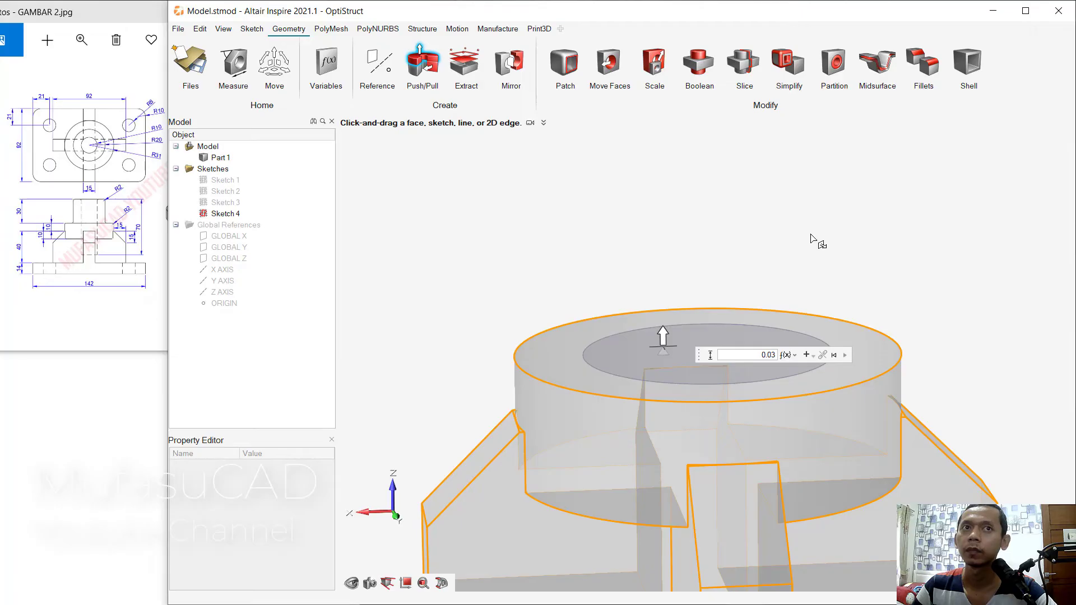
text(0.03)
key(Return)
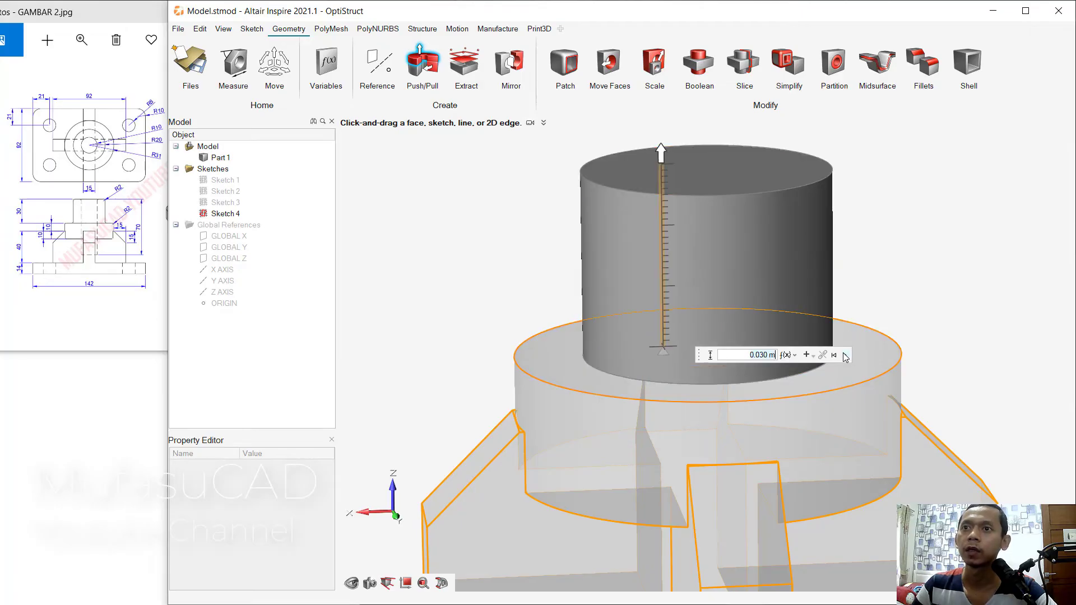
click(845, 356)
right_drag(894, 202, 860, 233)
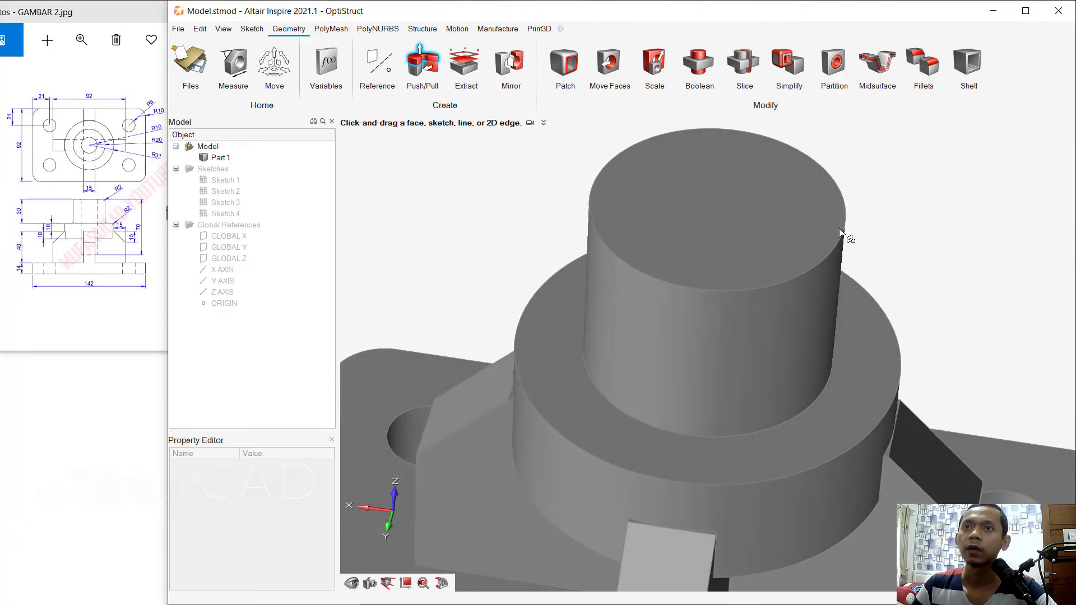
click(734, 214)
click(252, 29)
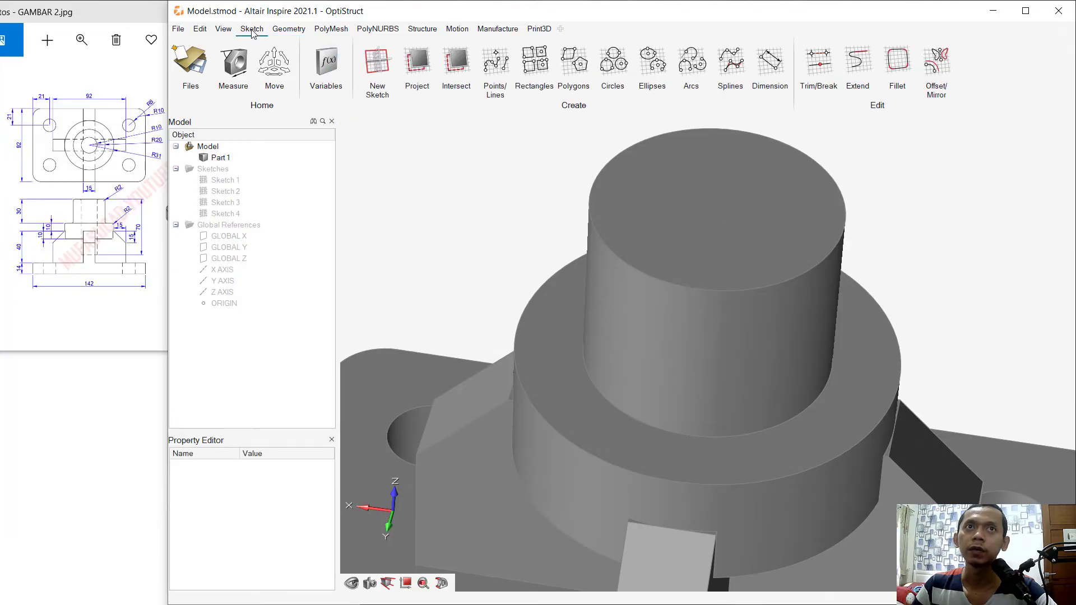
Sketch a 0.02 m radius circle centred at the origin on the tall cylinder's top face
click(373, 74)
click(729, 230)
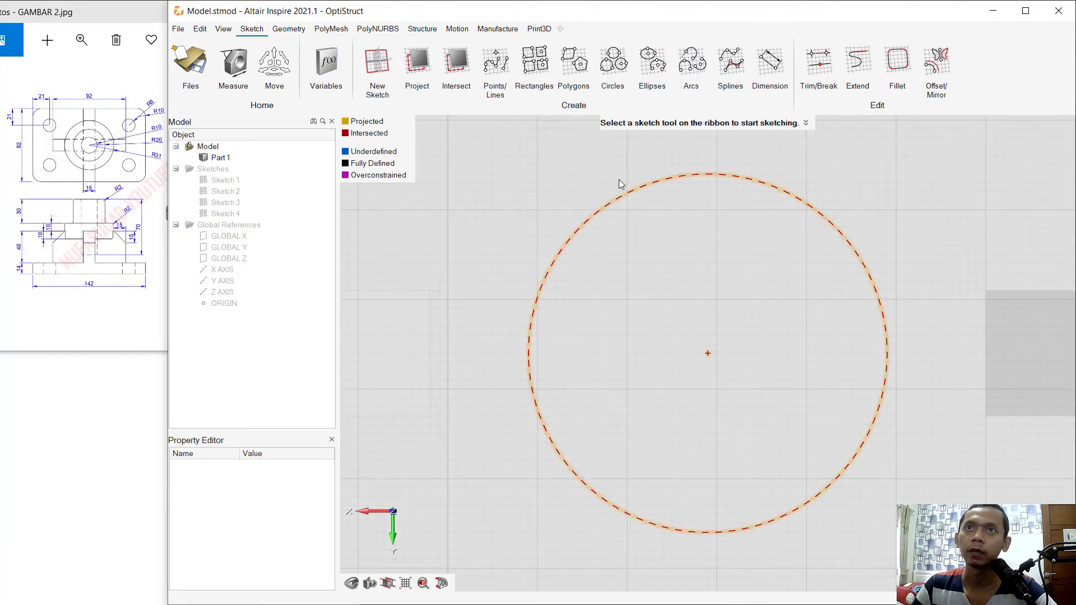
click(623, 64)
click(708, 353)
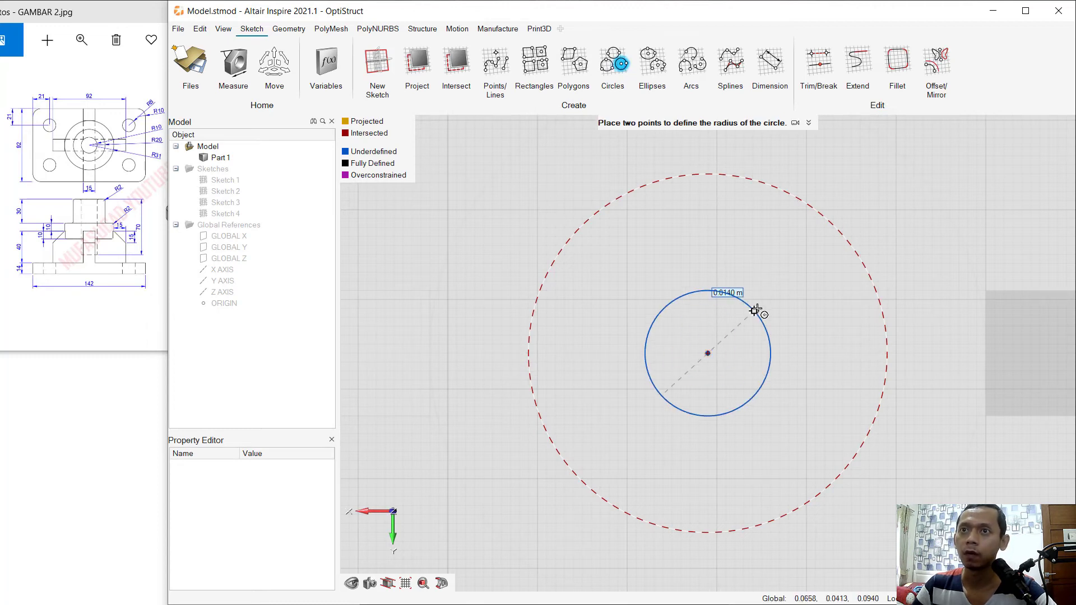
text(0.02)
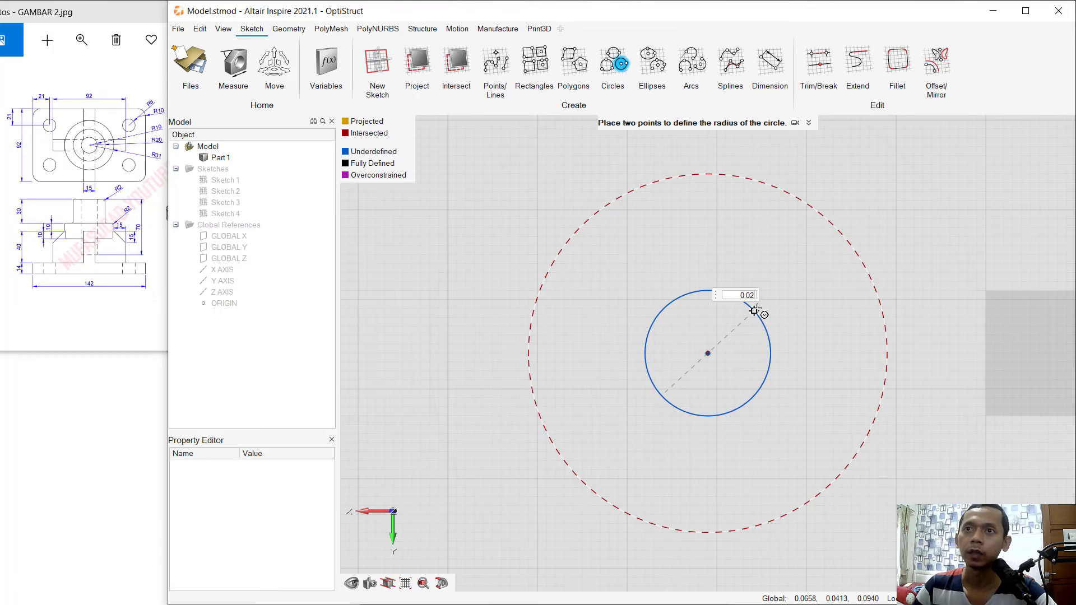
key(Return)
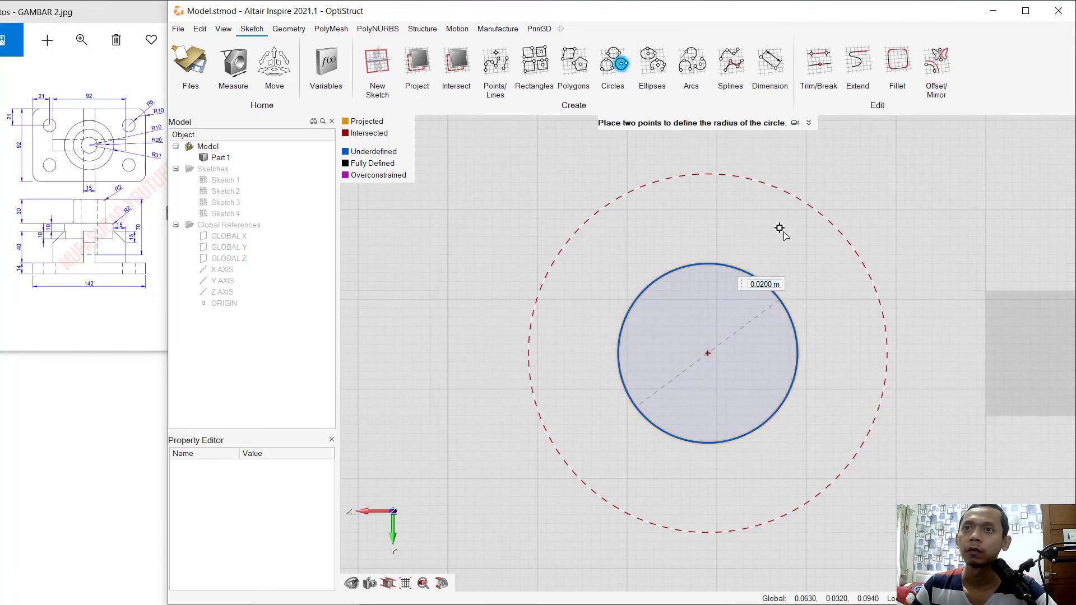
right_click(779, 229)
click(765, 236)
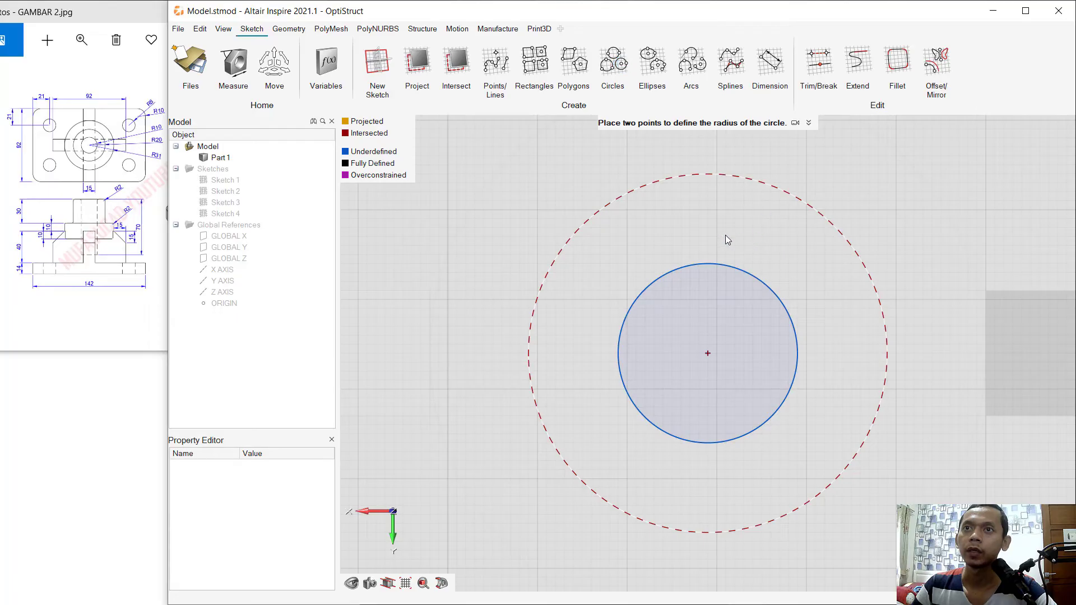
mouse_move(733, 284)
right_down()
mouse_move(740, 202)
mouse_move(722, 210)
right_up()
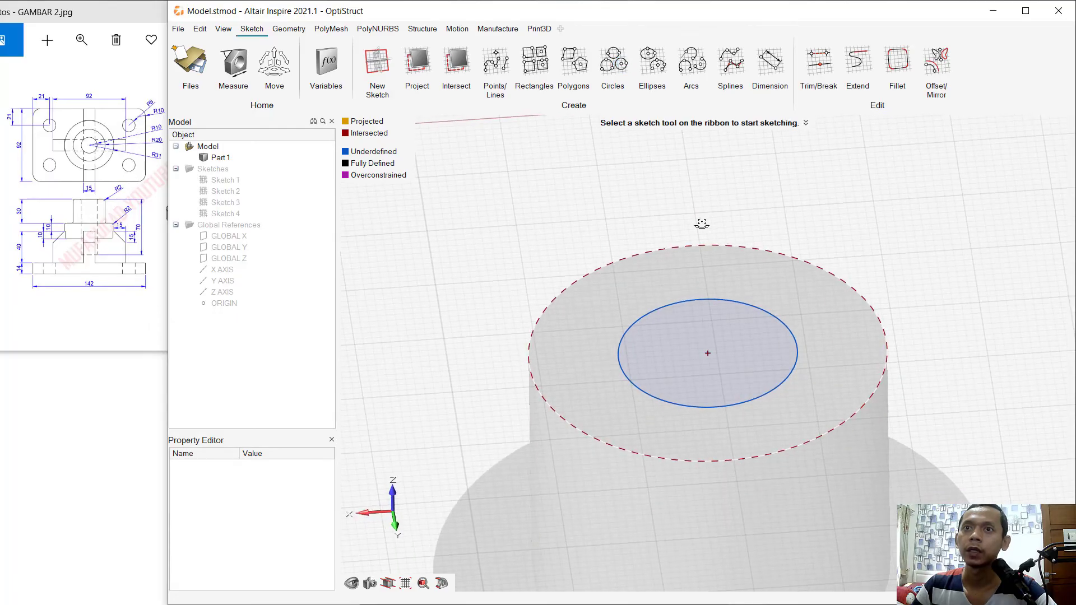
click(296, 30)
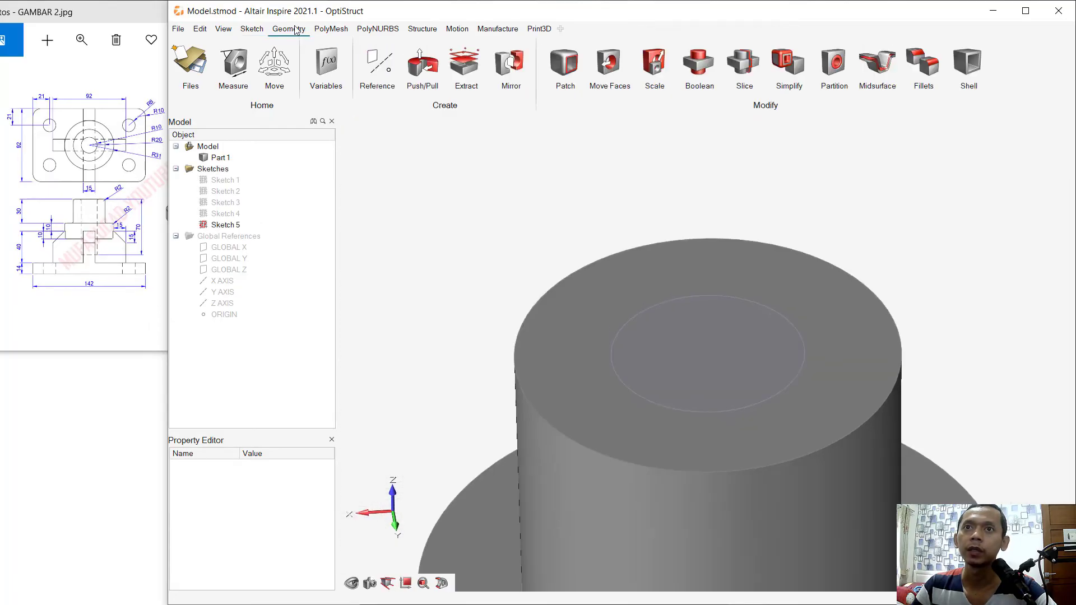
Extrude the Sketch 5 circle -0.07 m in Subtract mode to bore through the stacked cylinders
click(423, 63)
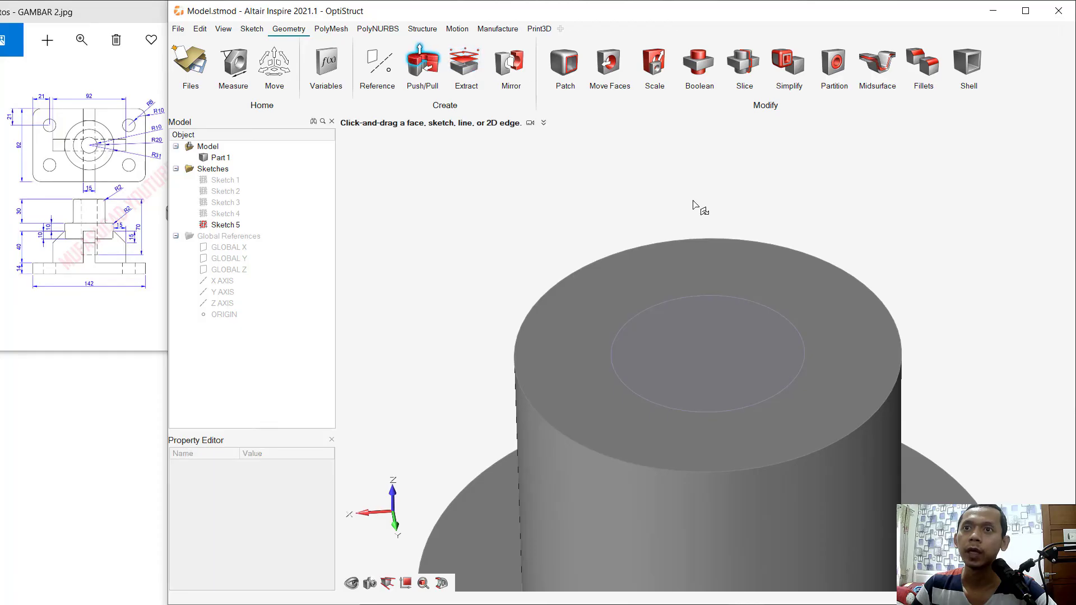
click(694, 336)
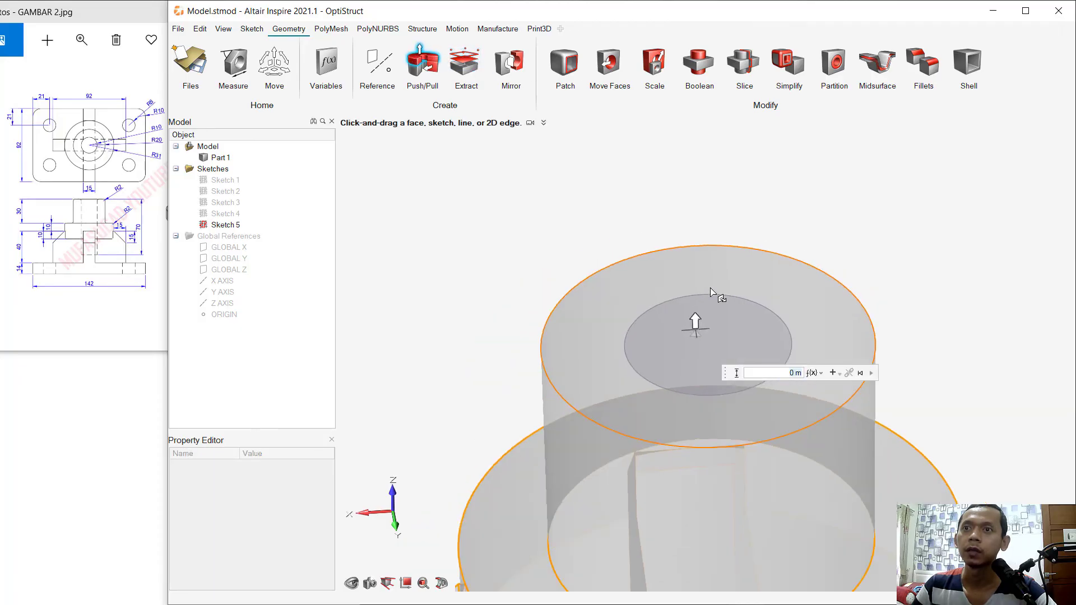
scroll(710, 291, down, 3)
click(840, 374)
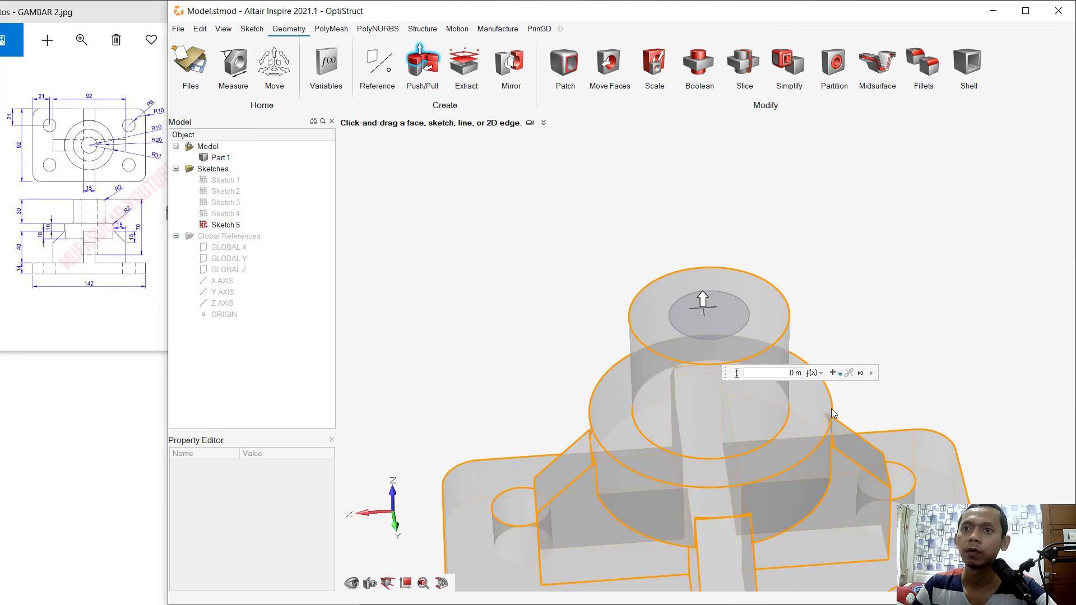
click(833, 412)
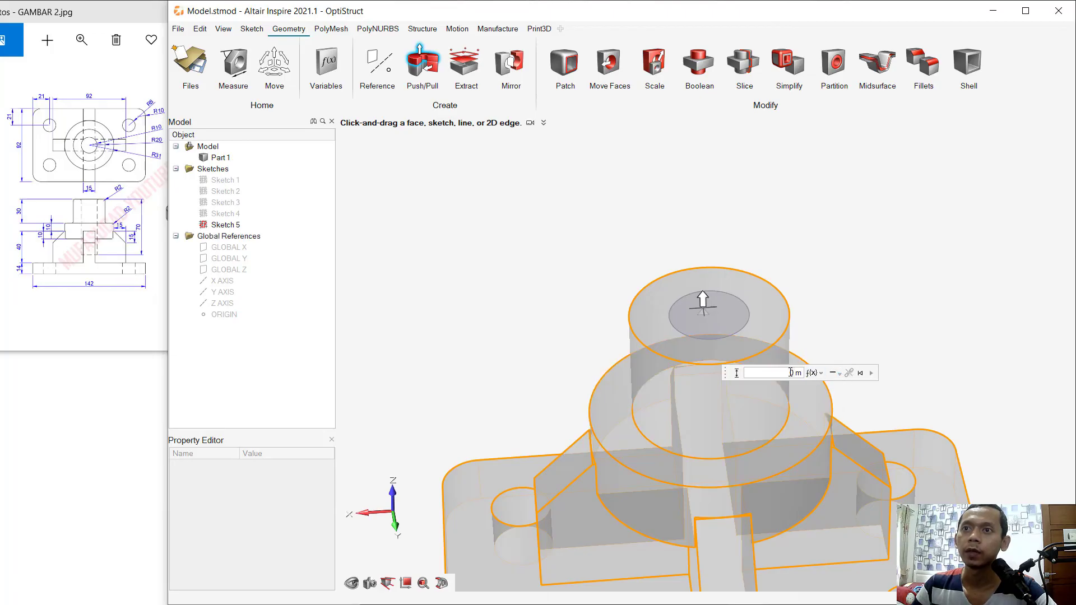
key(BackSpace)
key(BackSpace)
key(BackSpace)
text(-0.07)
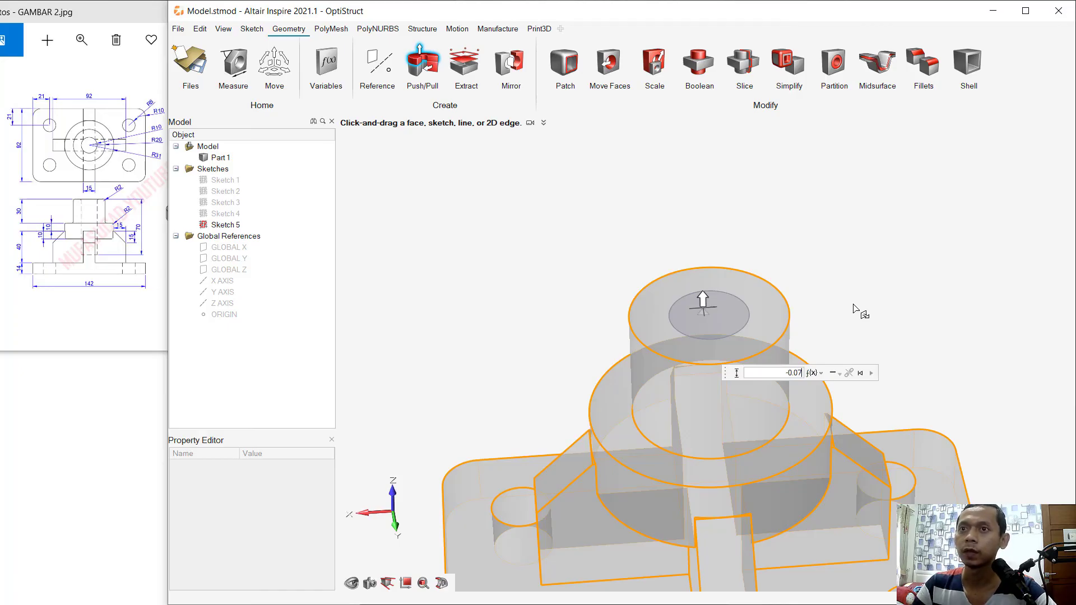
key(Return)
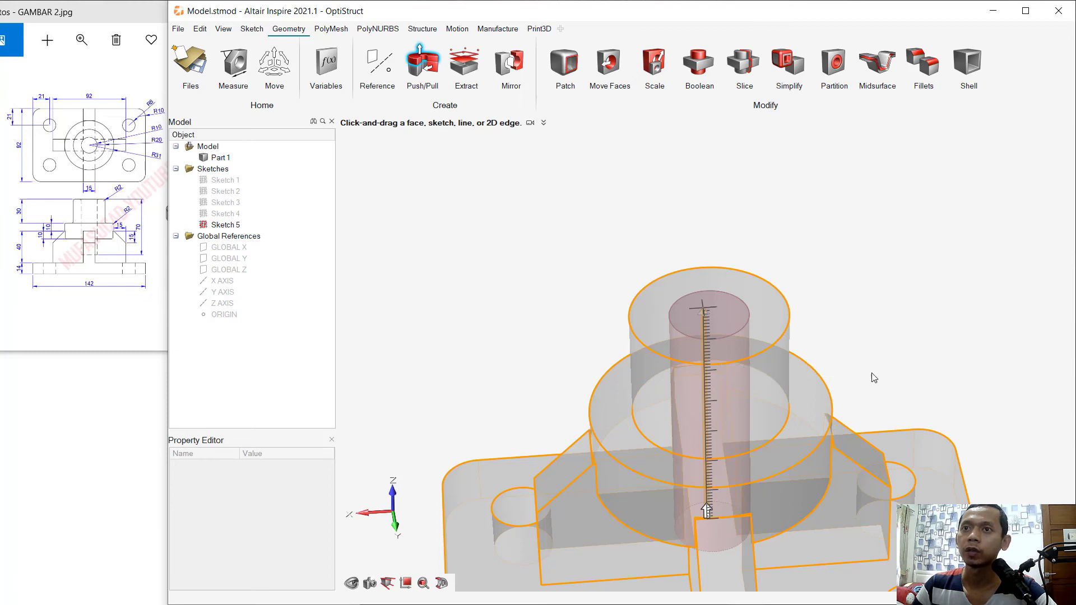
key(Escape)
scroll(829, 280, down, 5)
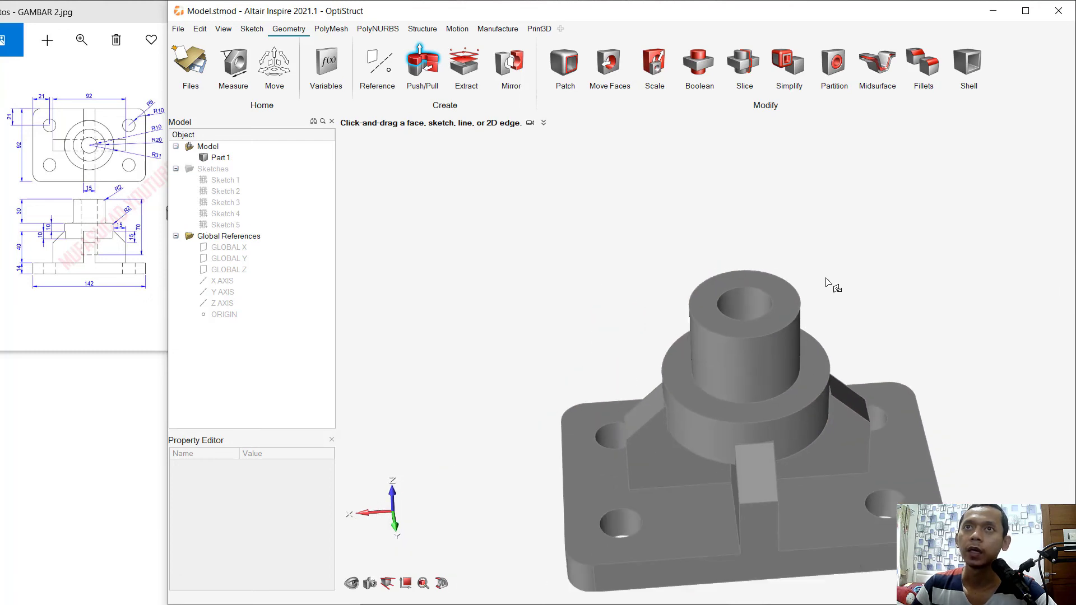
Fillet the top cylinder edge with a 0.002 m radius
click(935, 71)
click(800, 308)
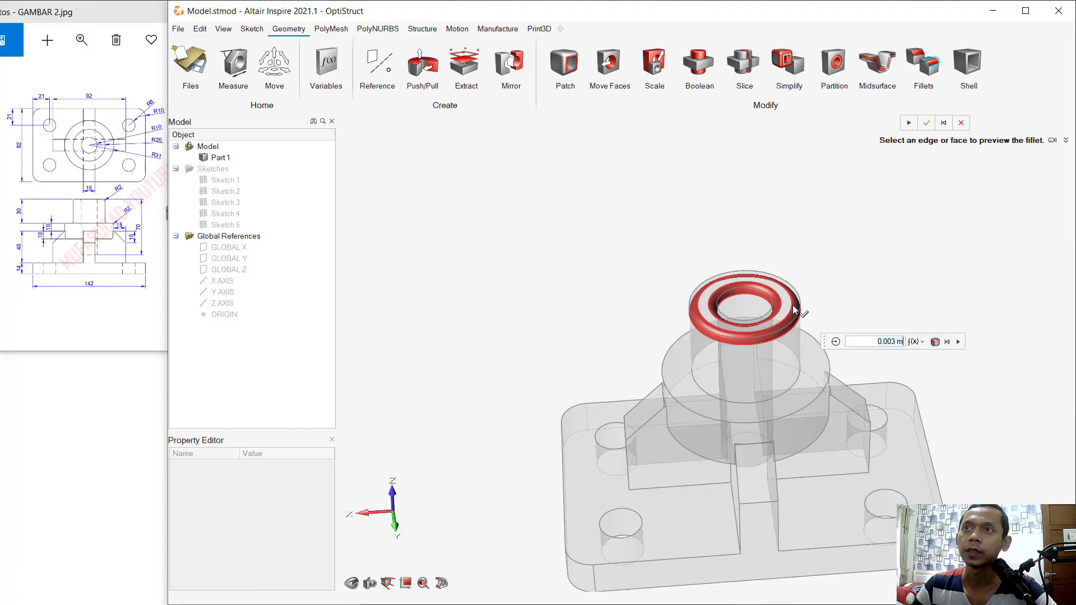
key(ctrl+a)
text(0)
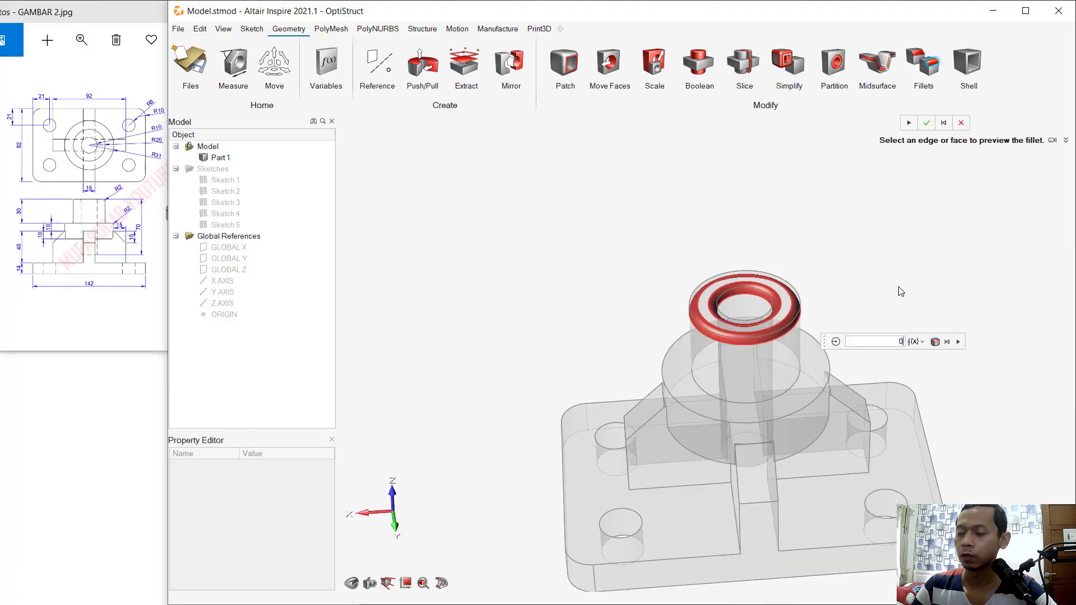
text(.002)
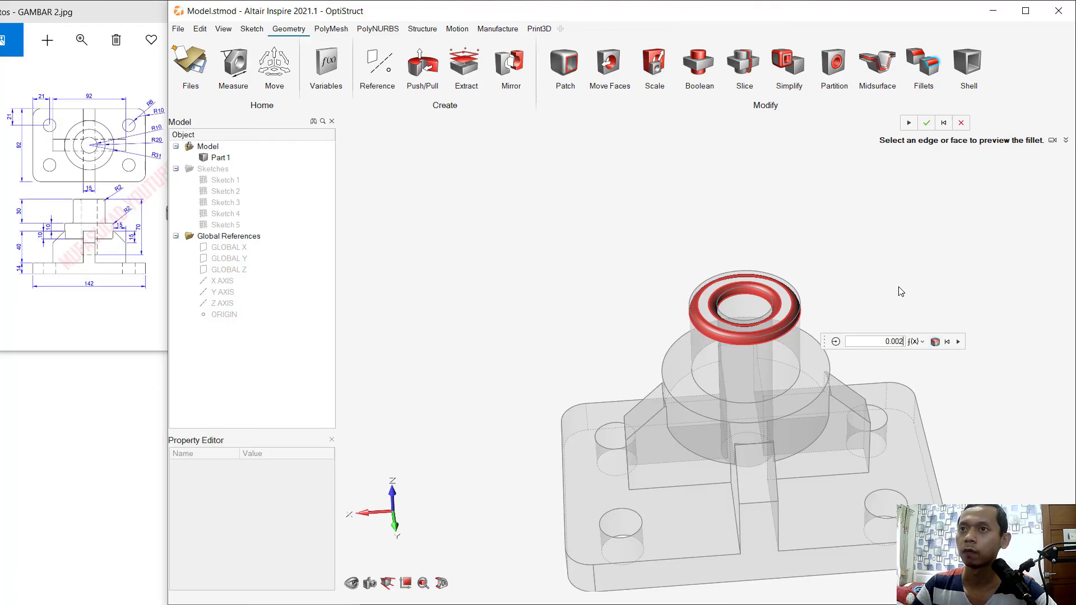
key(Return)
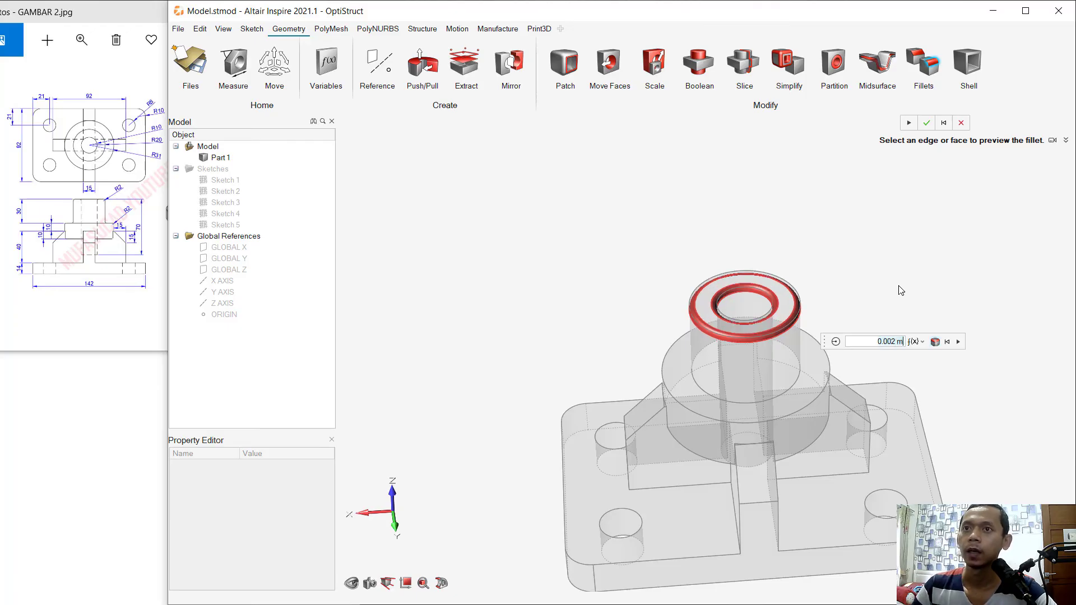
Add the disc and base cylinder edges to the 0.002 m fillet and apply it
click(807, 385)
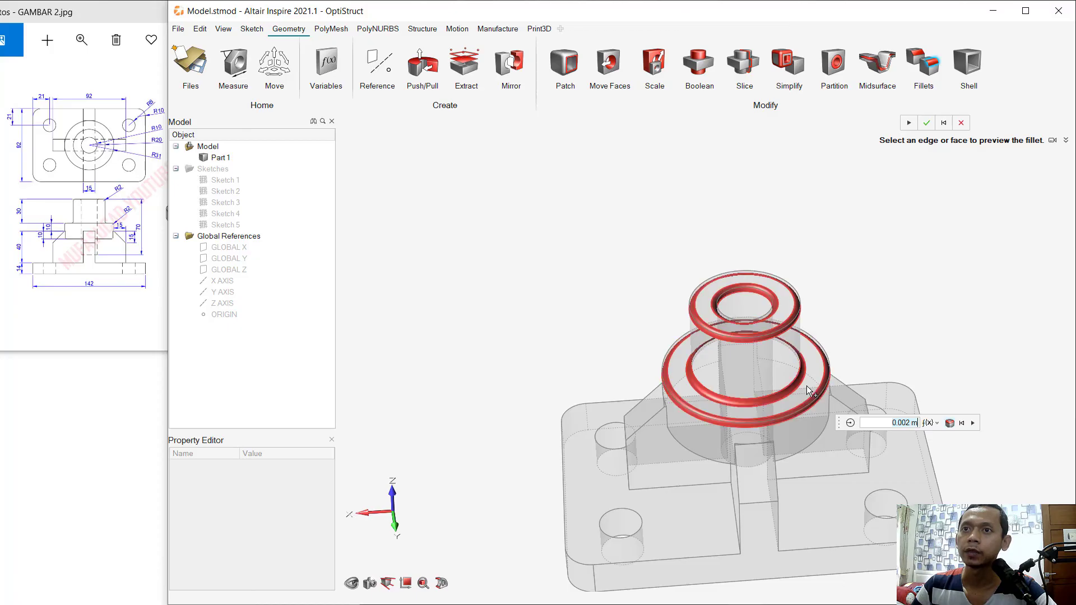
click(803, 446)
click(698, 456)
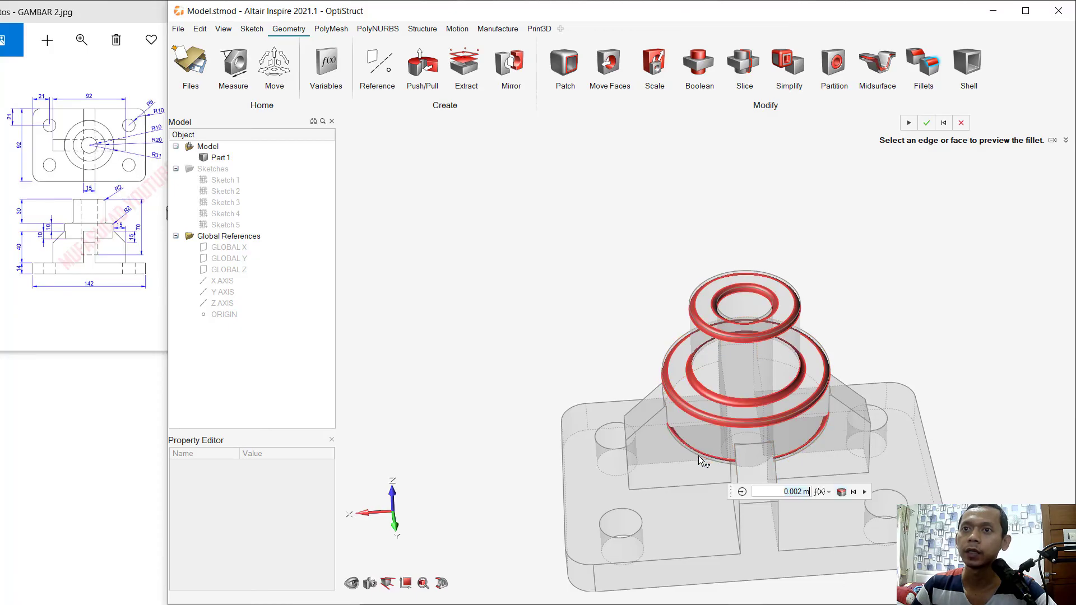
right_drag(873, 368, 880, 418)
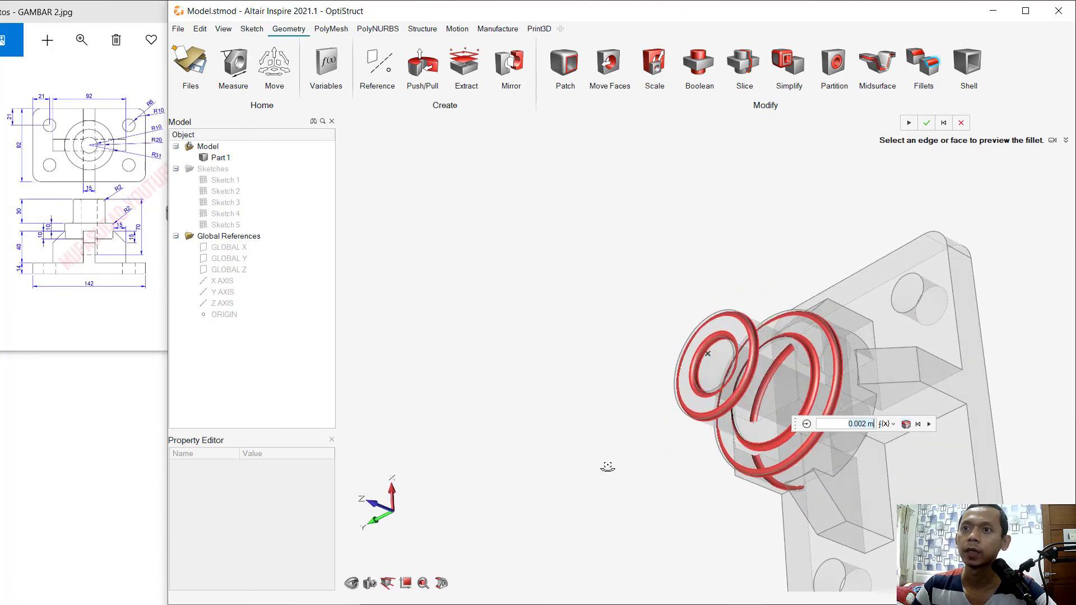
click(878, 417)
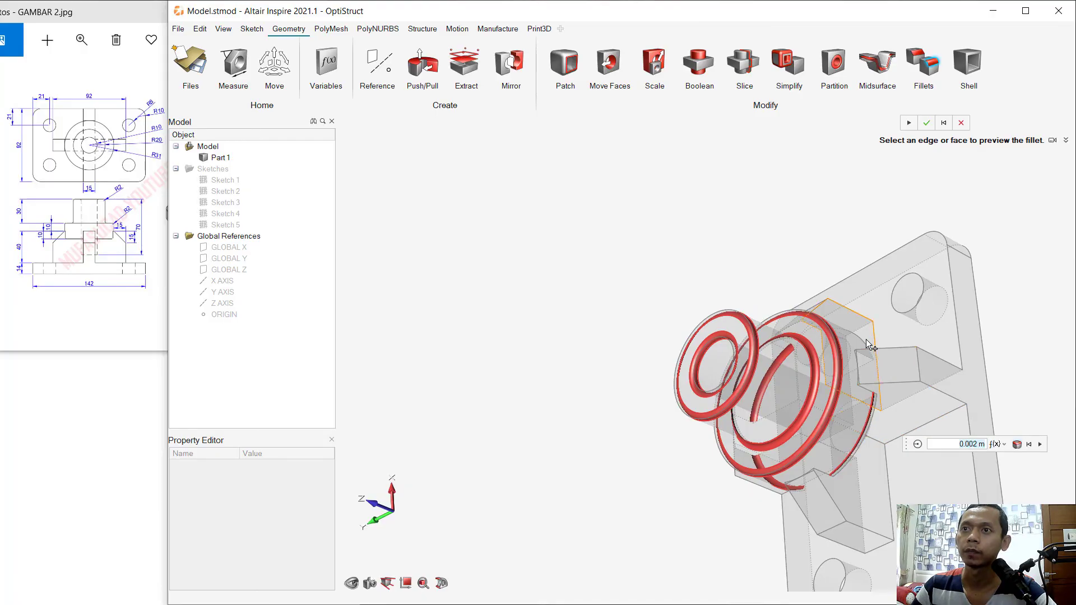
right_drag(866, 346, 932, 291)
middle_drag(803, 381, 808, 214)
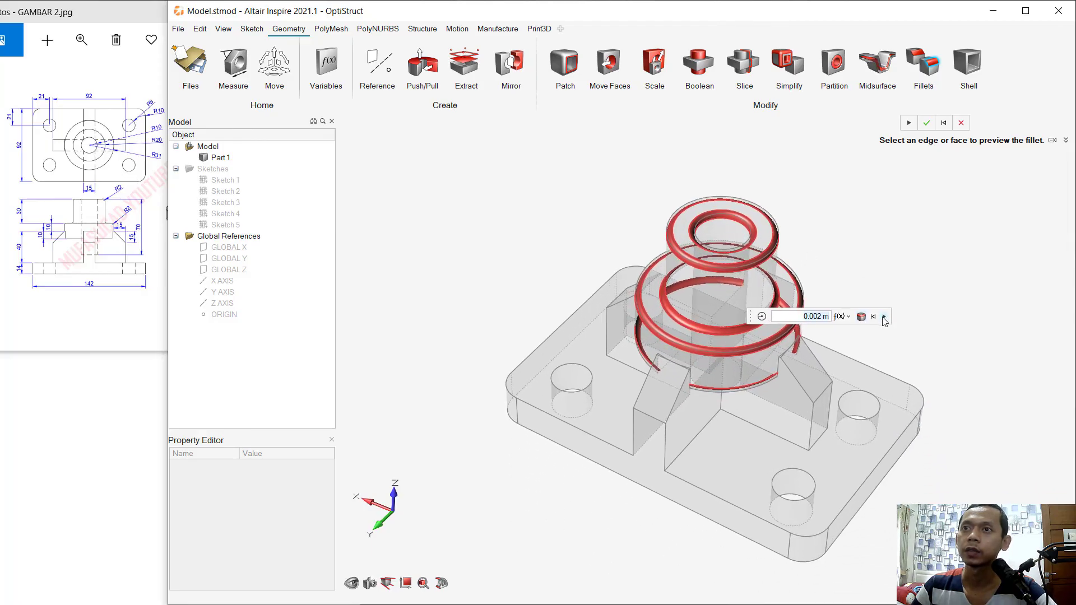
click(884, 318)
right_drag(858, 318, 863, 307)
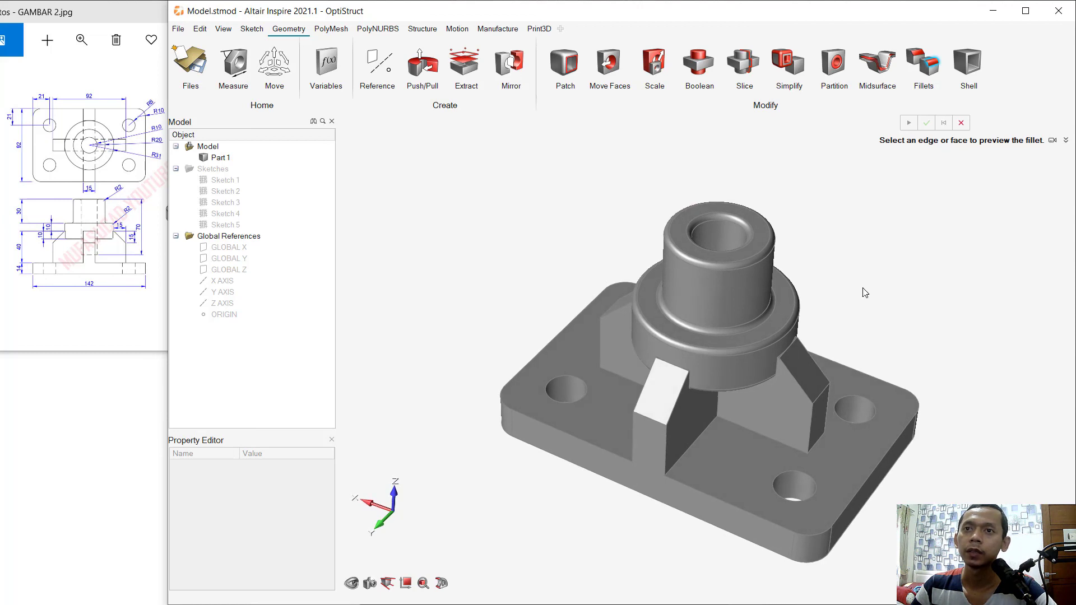